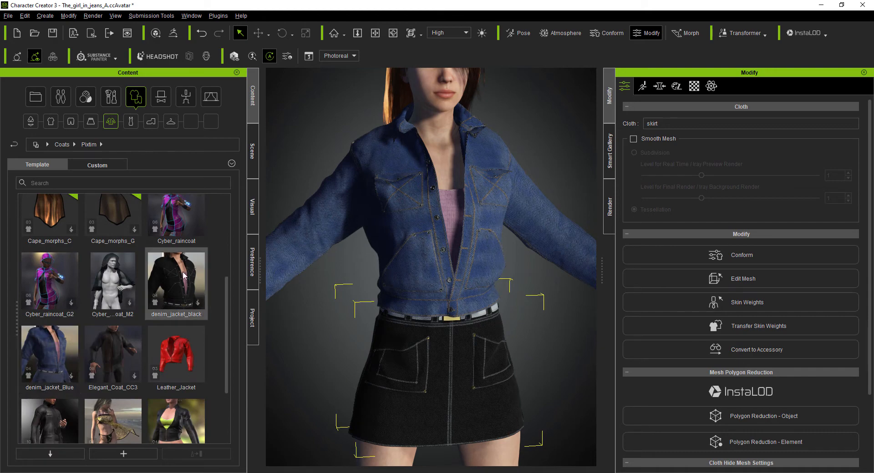
# - Dress the avatar in the denim_jacket_black coat from the Pixtim coats
pyautogui.click(363, 265)
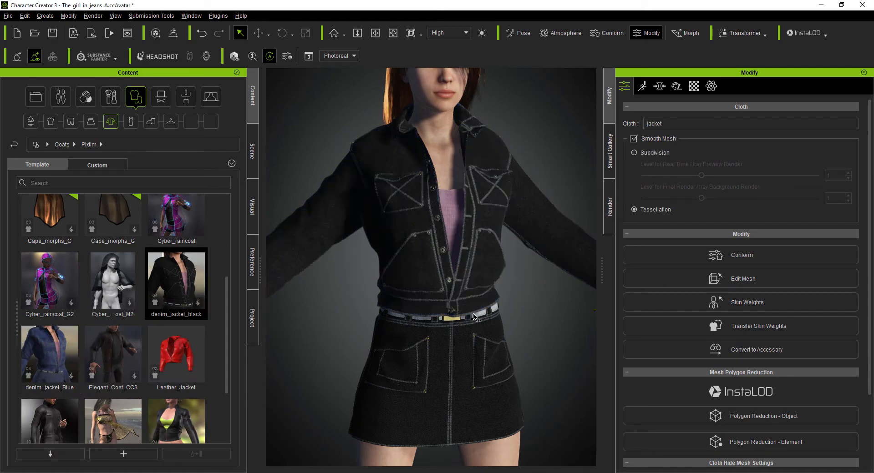
pyautogui.scroll(-4, 439, 326)
pyautogui.moveTo(439, 326); pyautogui.dragTo(440, 271, button='middle')
pyautogui.moveTo(441, 271); pyautogui.dragTo(438, 338, button='right')
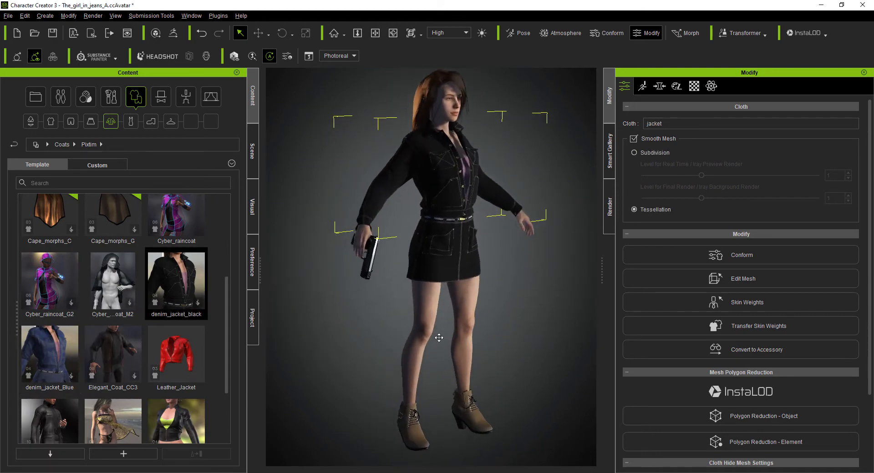
# - Replace the avatar's shoes with Ankle Boots C from the Pixtim shoes and open the outfit's morph settings
pyautogui.click(151, 121)
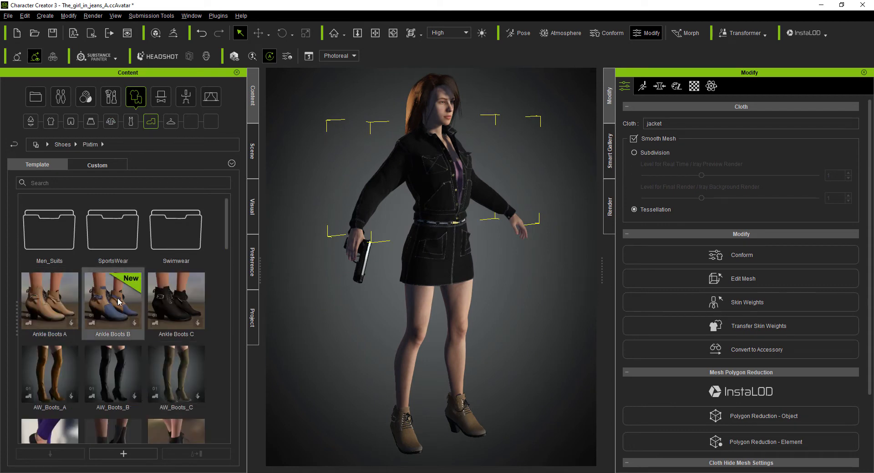
pyautogui.doubleClick(170, 301)
pyautogui.click(385, 267)
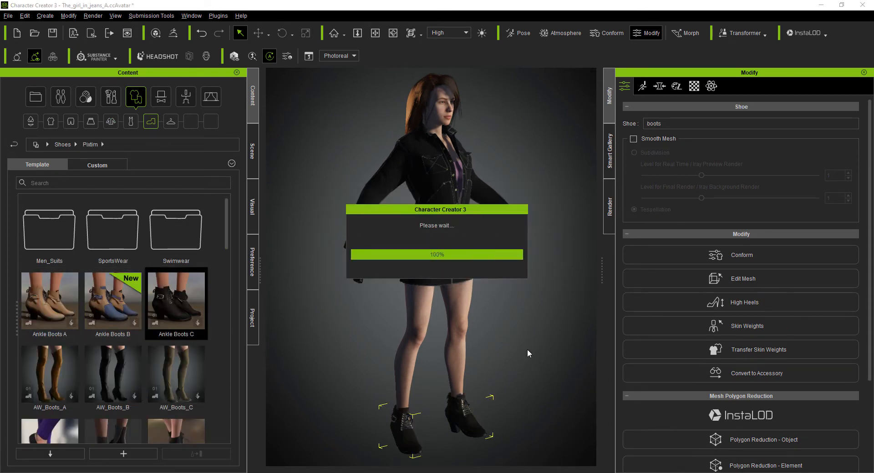
pyautogui.moveTo(546, 343); pyautogui.dragTo(455, 342, button='right')
pyautogui.scroll(4, 458, 142)
pyautogui.moveTo(458, 142); pyautogui.dragTo(481, 234, button='middle')
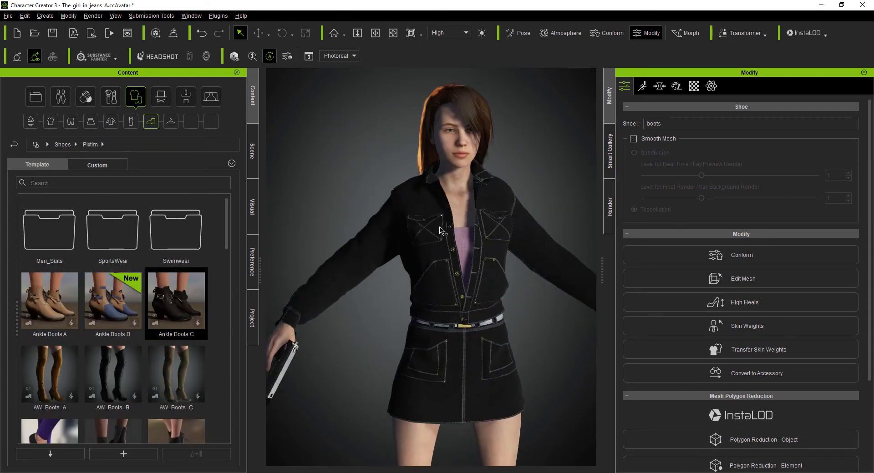
pyautogui.click(642, 87)
pyautogui.click(659, 86)
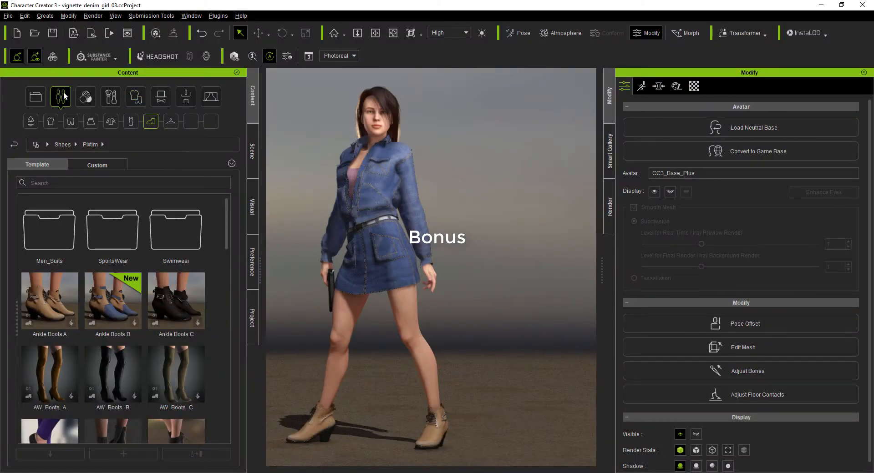
# - Browse the Pixtim hair and accessory content for the bonus haircut and gun
pyautogui.click(64, 91)
pyautogui.click(114, 123)
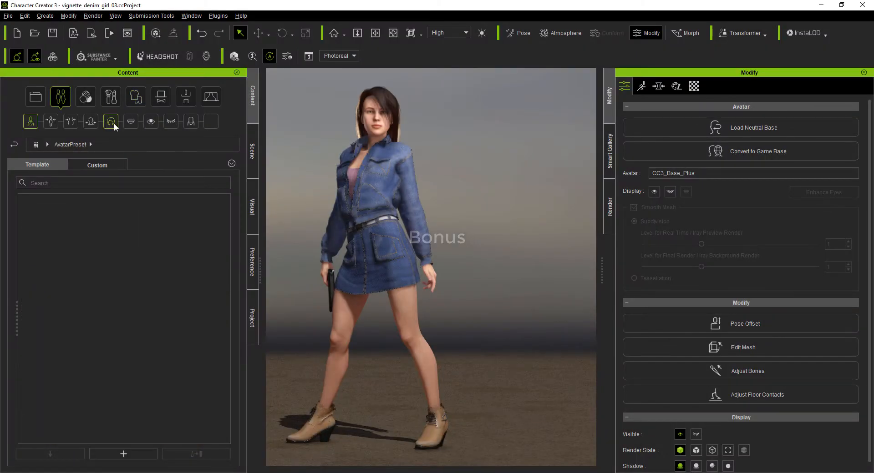
pyautogui.moveTo(226, 222); pyautogui.dragTo(237, 290)
pyautogui.doubleClick(192, 280)
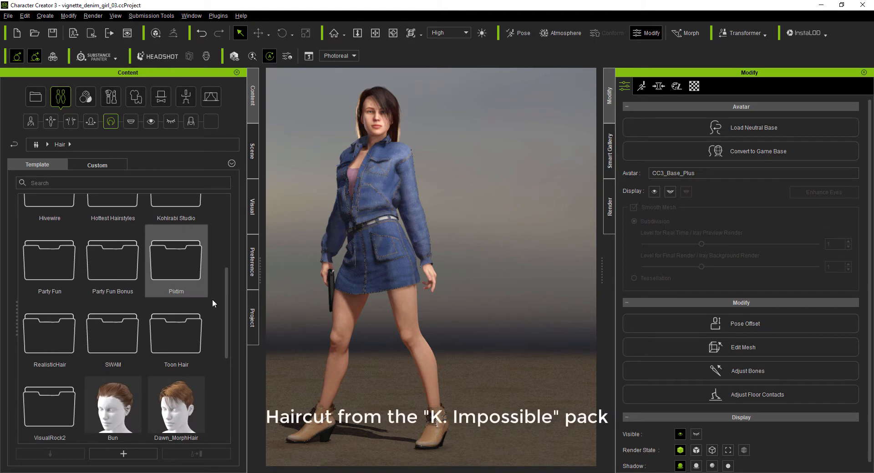
pyautogui.moveTo(226, 329); pyautogui.dragTo(226, 391)
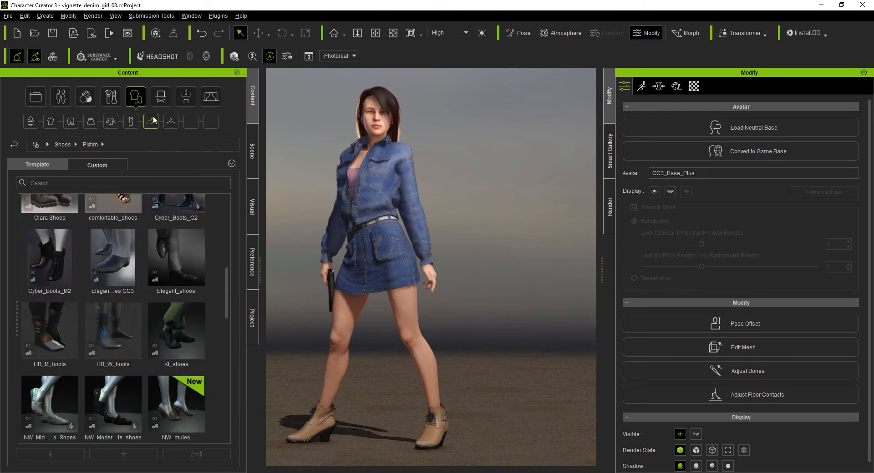
pyautogui.click(160, 96)
pyautogui.doubleClick(123, 298)
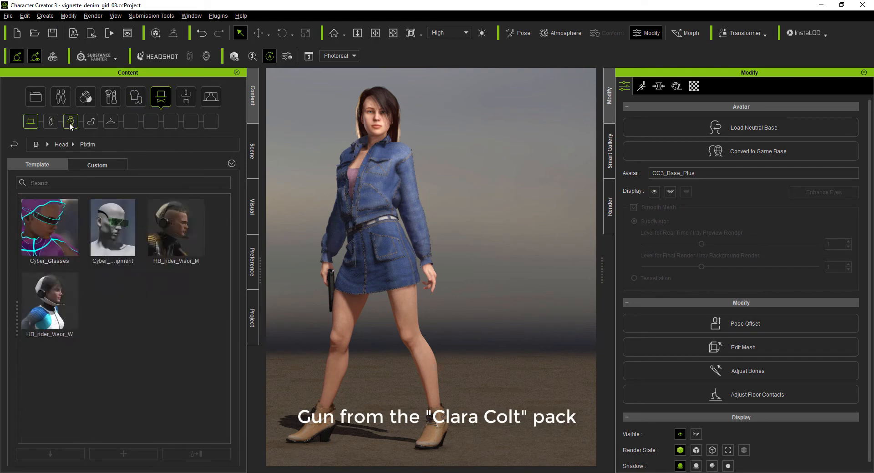
pyautogui.click(71, 122)
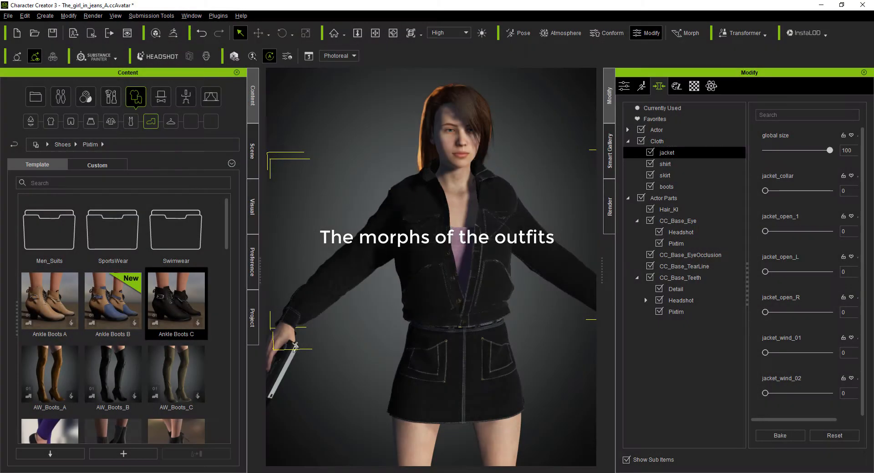
# - Reset the jacket's global size morph to 0 and try its jacket_collar and jacket_open_1 morphs
pyautogui.moveTo(780, 205); pyautogui.dragTo(764, 205)
pyautogui.scroll(3, 460, 236)
pyautogui.moveTo(437, 245); pyautogui.dragTo(483, 246, button='right')
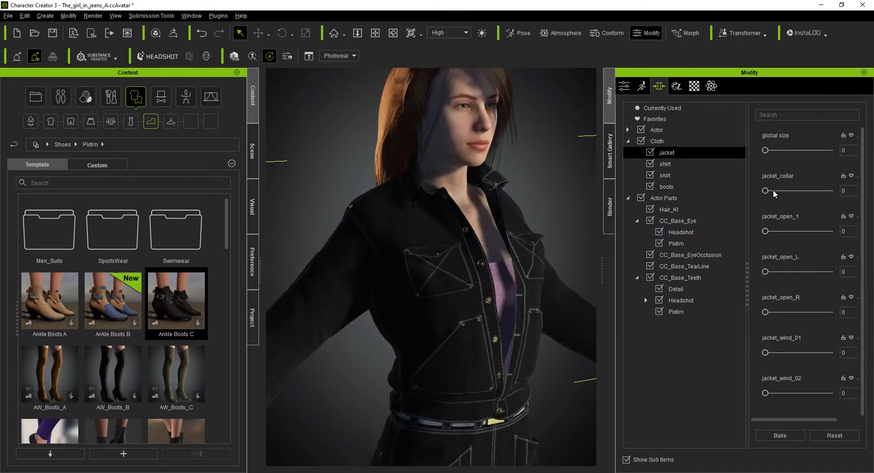
pyautogui.moveTo(765, 191)
pyautogui.mouseDown()
pyautogui.moveTo(832, 192)
pyautogui.moveTo(762, 200)
pyautogui.mouseUp()
pyautogui.moveTo(765, 231); pyautogui.dragTo(830, 231)
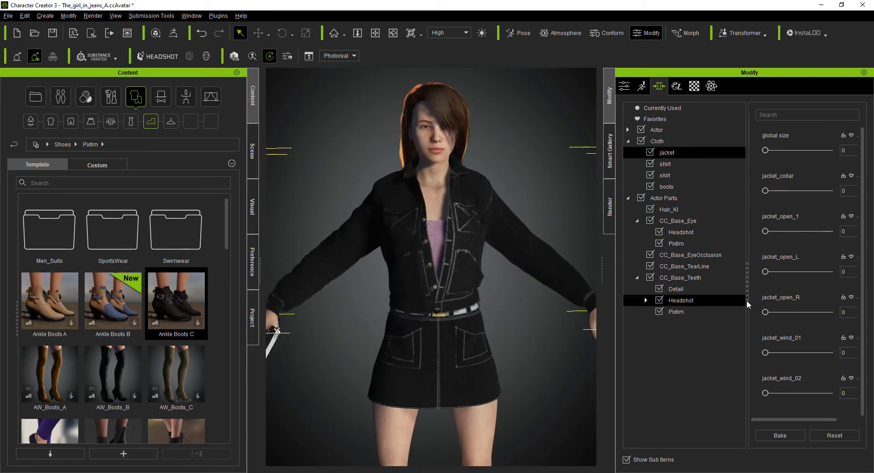
# - Try the jacket's jacket_open_R and jacket_wind_01 morphs, plus jacket_wind_02 and jacket_wind_03 at 100
pyautogui.moveTo(765, 313); pyautogui.dragTo(796, 312)
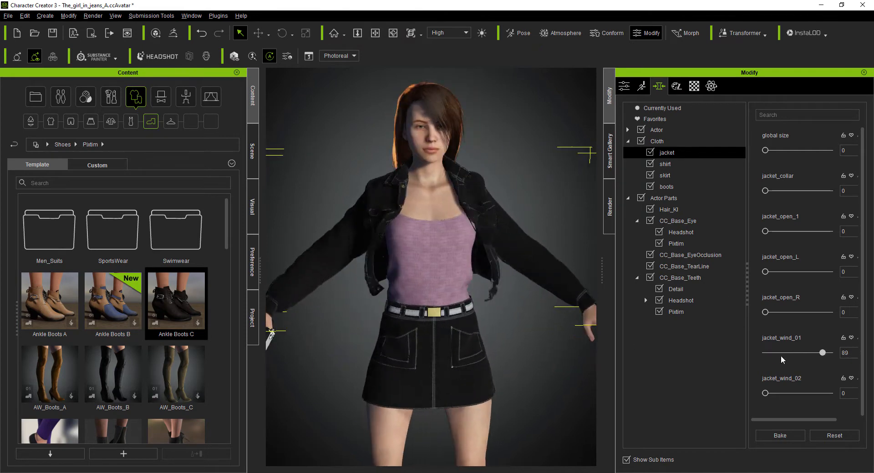
pyautogui.moveTo(765, 394); pyautogui.dragTo(815, 394)
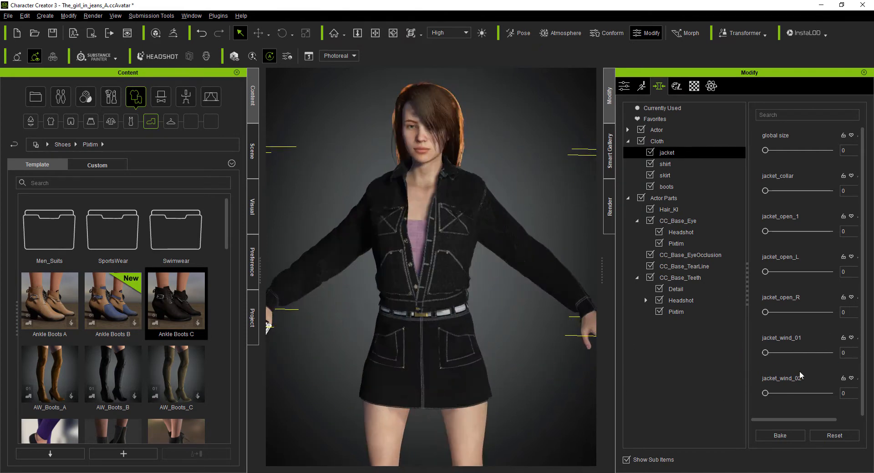
pyautogui.scroll(-1, 800, 375)
pyautogui.moveTo(765, 403); pyautogui.dragTo(811, 402)
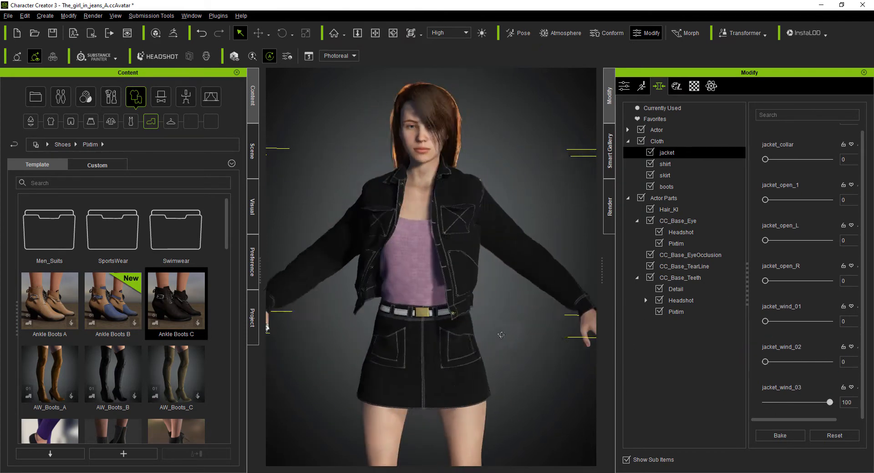
# - Select the skirt and try its skirt_shorty morph and its skirt_wind_01 to skirt_wind_05 morphs one by one
pyautogui.click(411, 337)
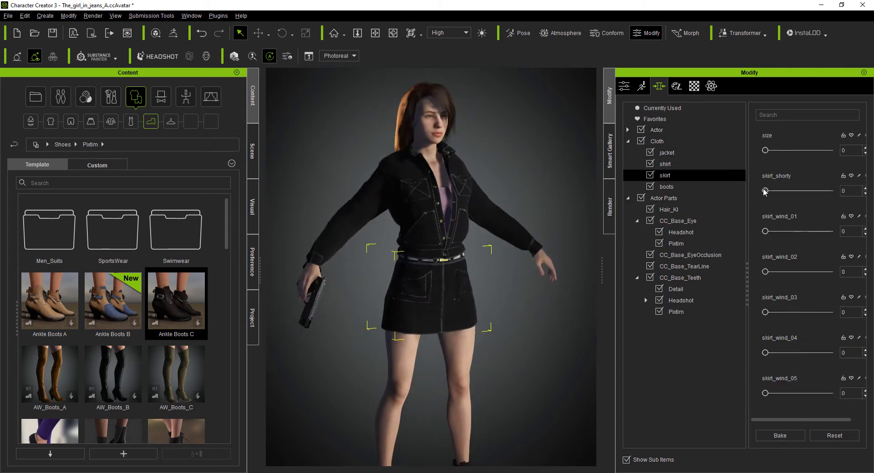
pyautogui.moveTo(765, 191); pyautogui.dragTo(558, 205)
pyautogui.moveTo(765, 232); pyautogui.dragTo(728, 227)
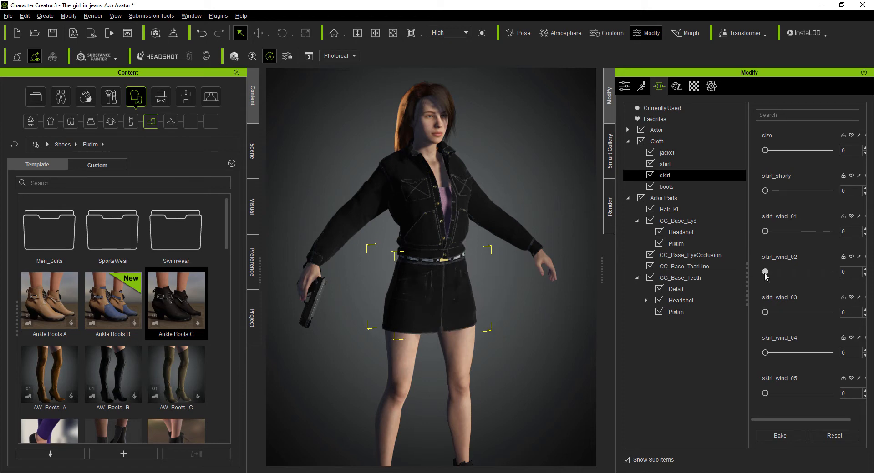
pyautogui.moveTo(766, 272); pyautogui.dragTo(736, 262)
pyautogui.moveTo(765, 312); pyautogui.dragTo(742, 319)
pyautogui.moveTo(765, 353); pyautogui.dragTo(747, 358)
pyautogui.moveTo(765, 394); pyautogui.dragTo(747, 396)
pyautogui.moveTo(478, 319); pyautogui.dragTo(385, 311, button='right')
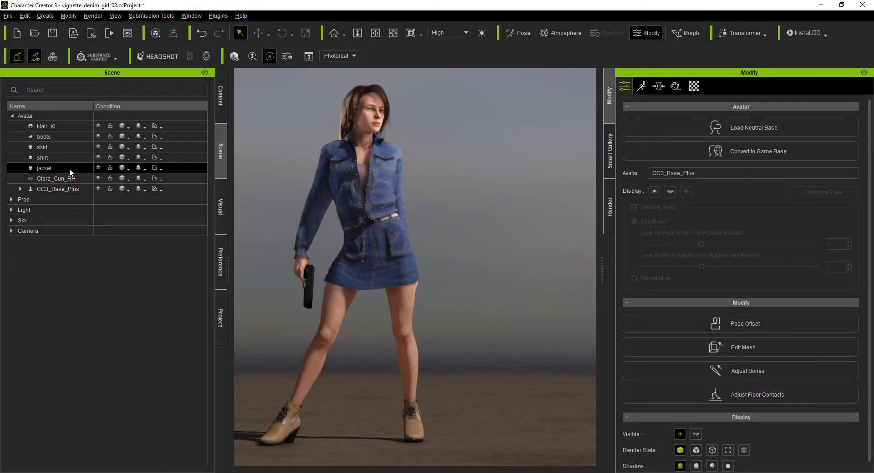
# - Activate the Appearance Editor for the jacket and open the Mesh Data of its jeans_A_FRONT_1903 material
pyautogui.click(73, 170)
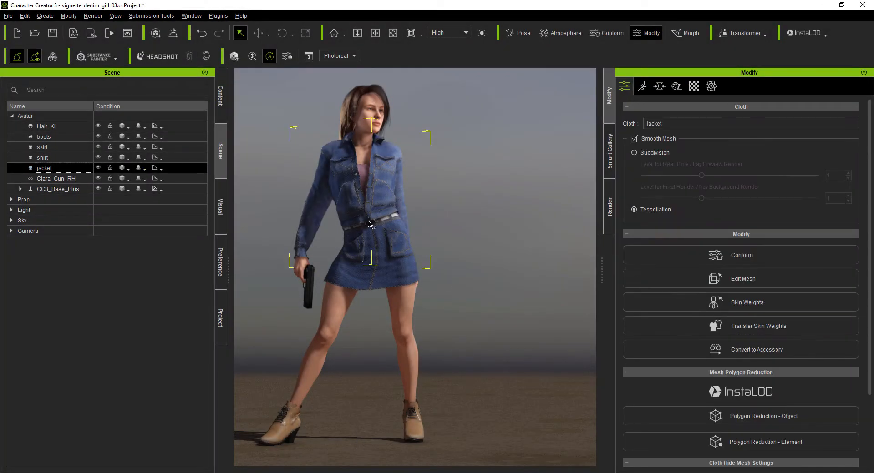
pyautogui.click(676, 86)
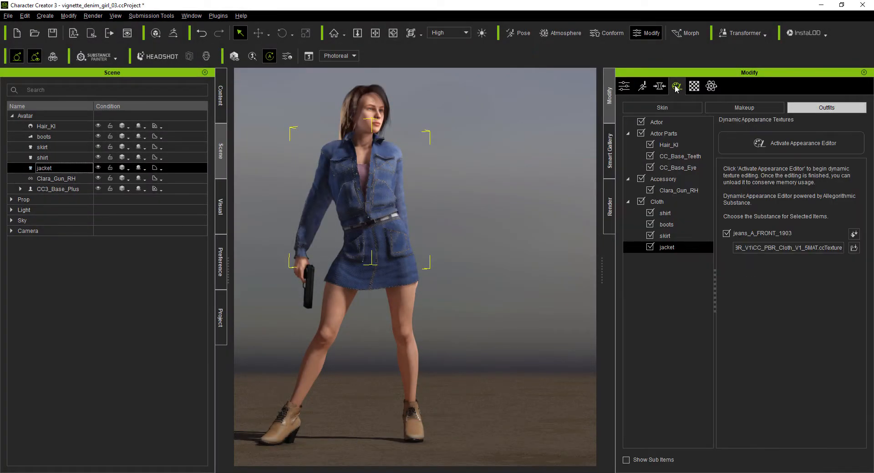
pyautogui.click(781, 146)
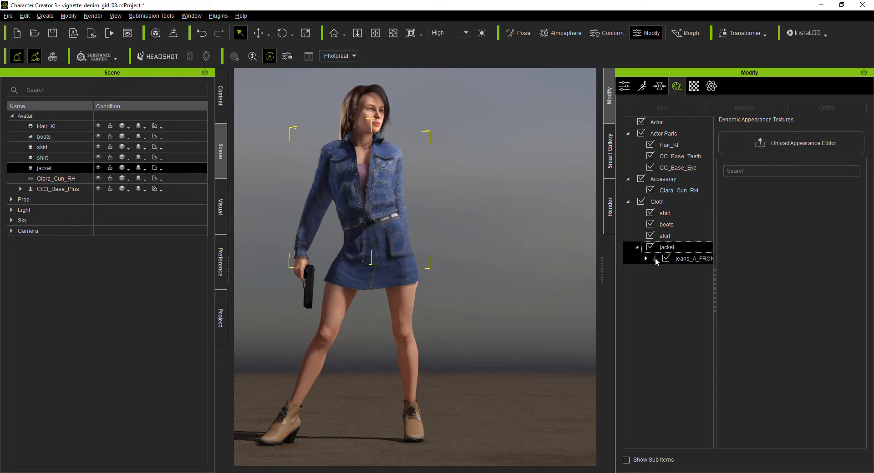
pyautogui.click(646, 258)
pyautogui.click(681, 270)
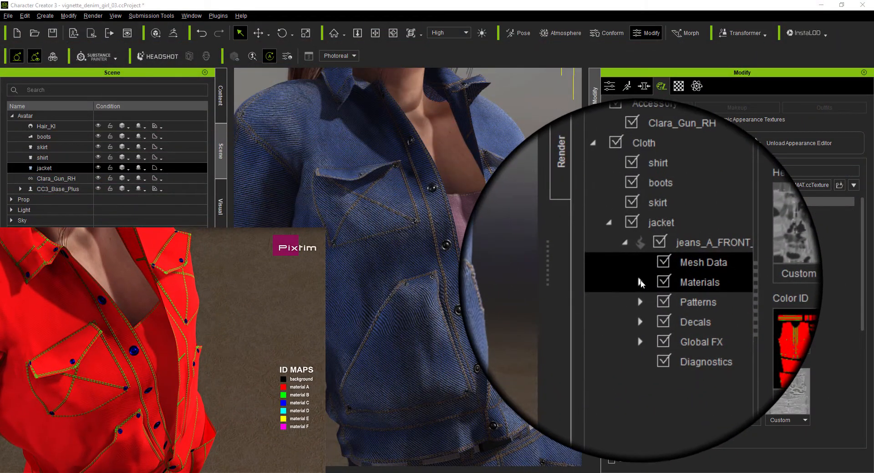
# - Expand the jacket's Materials group and go through its Base, Red, Green, Blue and Cyan entries
pyautogui.click(640, 283)
pyautogui.click(679, 289)
pyautogui.click(680, 304)
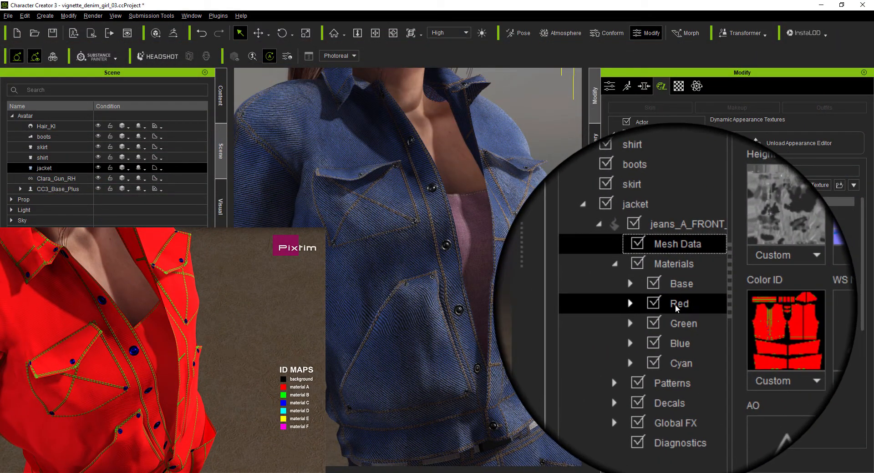
pyautogui.click(679, 319)
pyautogui.click(683, 328)
pyautogui.click(678, 340)
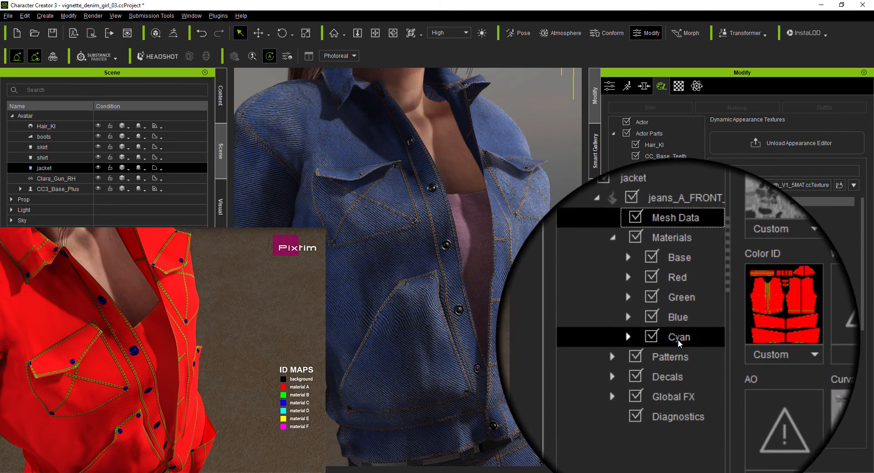
# - Set the fabric type of the jacket's Red material to Denim
pyautogui.click(677, 303)
pyautogui.click(647, 304)
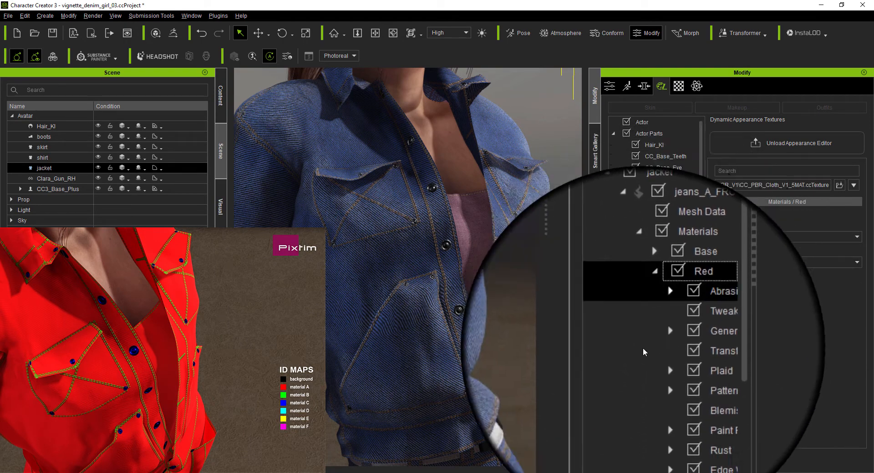
pyautogui.click(736, 261)
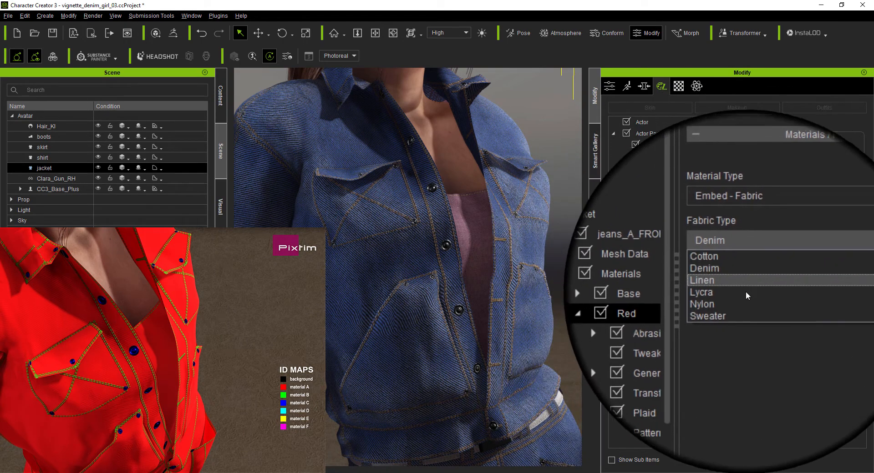
pyautogui.click(719, 281)
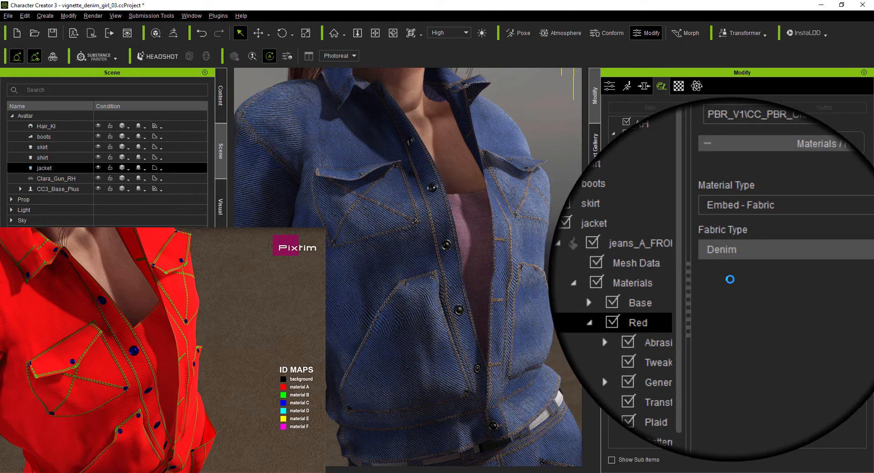
pyautogui.scroll(3, 434, 259)
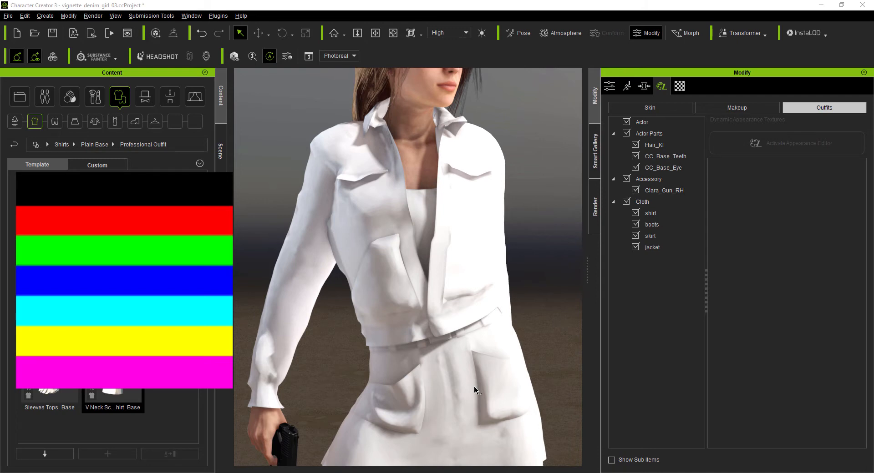
# - Select the jacket in the outfit list and open the substance settings of jeans_A_FRONT_1903
pyautogui.click(652, 247)
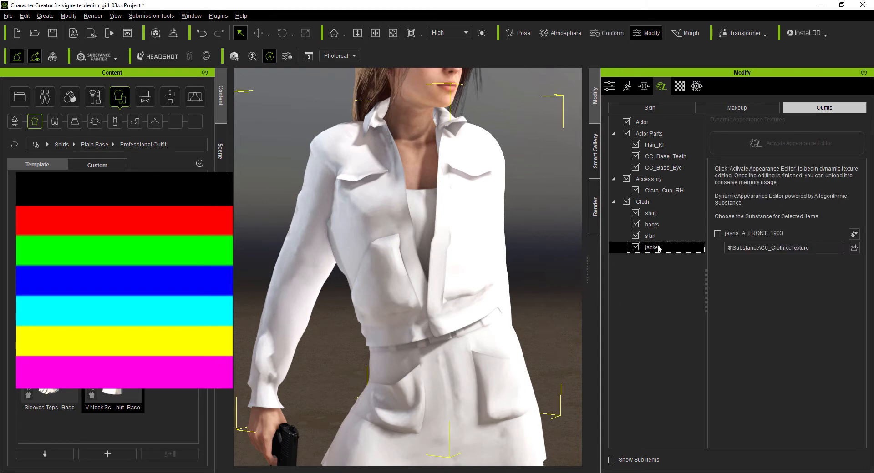
pyautogui.click(854, 234)
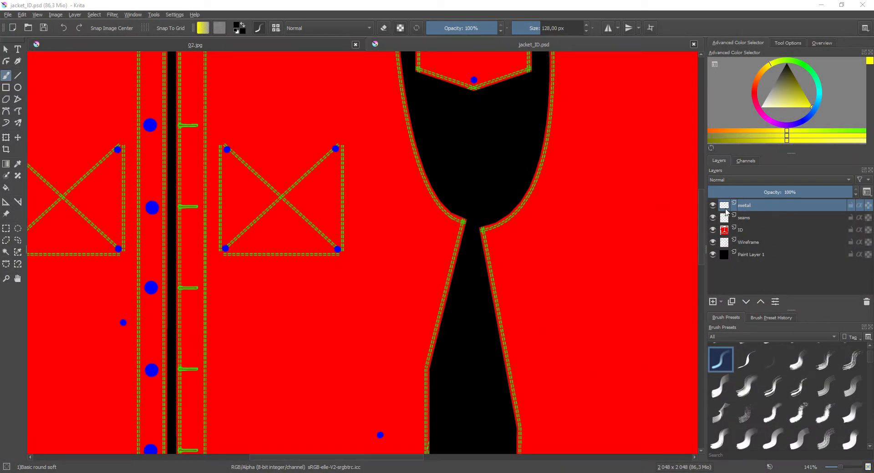
# - Hide and show the metal, seams and ID layers of jacket_ID.psd in Krita to compare what each contains
pyautogui.click(712, 206)
pyautogui.click(713, 206)
pyautogui.click(713, 218)
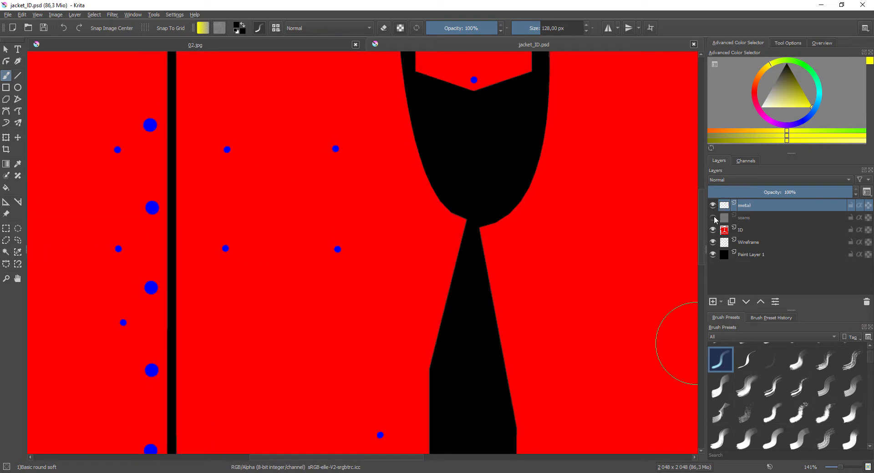
pyautogui.click(713, 218)
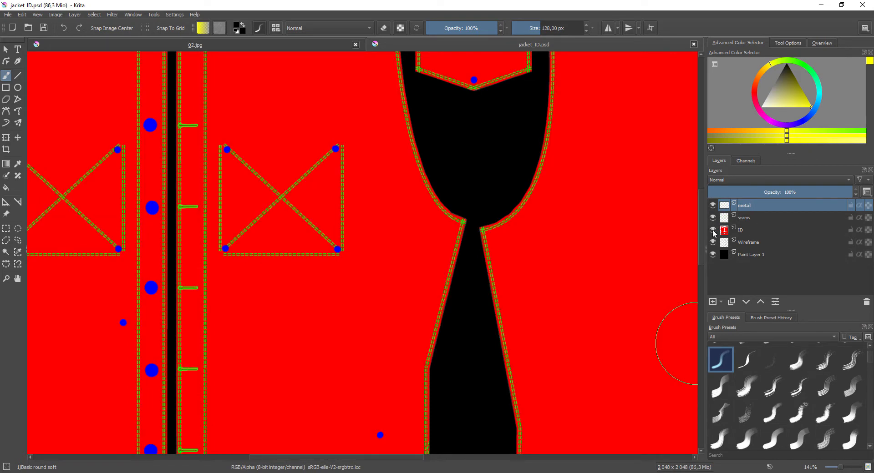
pyautogui.click(713, 230)
pyautogui.click(713, 230)
pyautogui.scroll(-5, 359, 255)
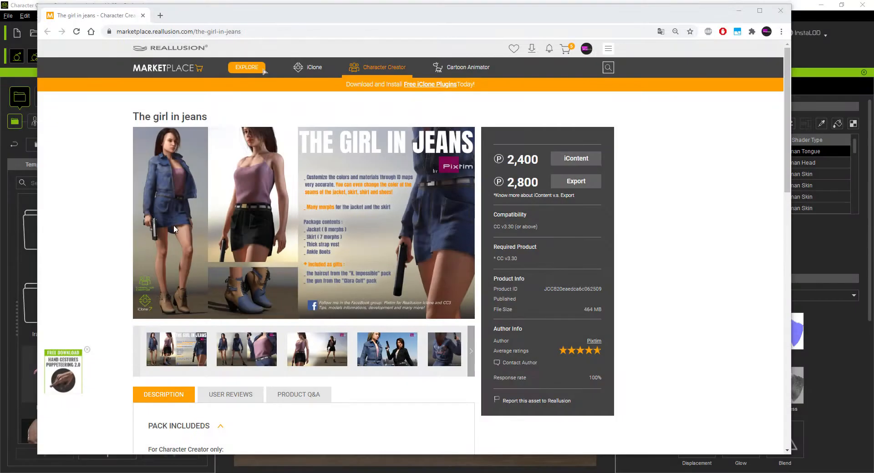
# - Look through the product description of The girl in jeans on the Reallusion Marketplace for the layered-files link
pyautogui.scroll(-10, 341, 306)
pyautogui.scroll(-3, 377, 251)
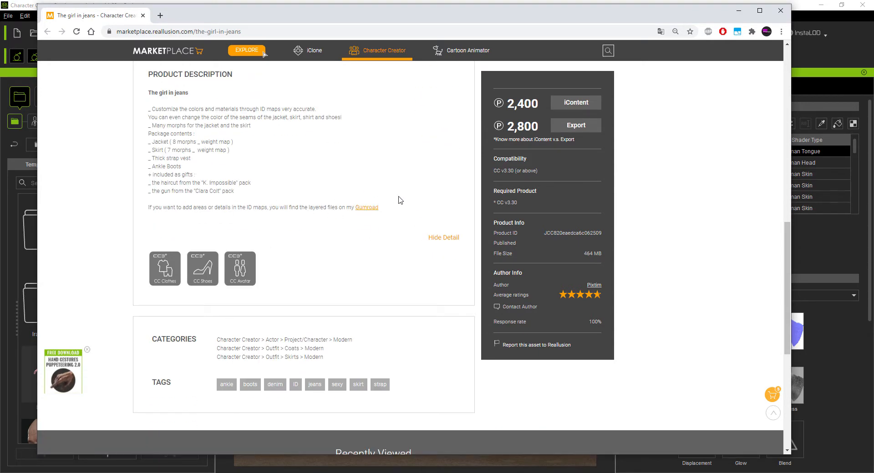
# - Follow the Gumroad link, get The girl in jeans_ ID maps layers product, and view its content
pyautogui.click(364, 208)
pyautogui.scroll(-4, 423, 188)
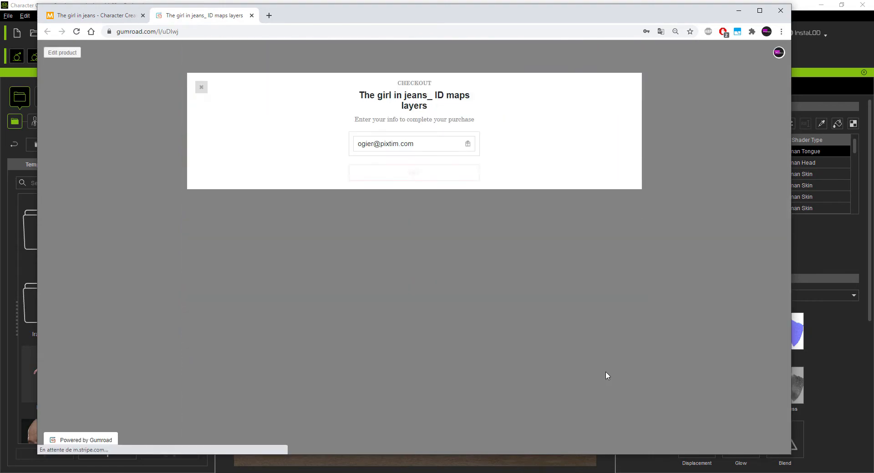
pyautogui.click(401, 175)
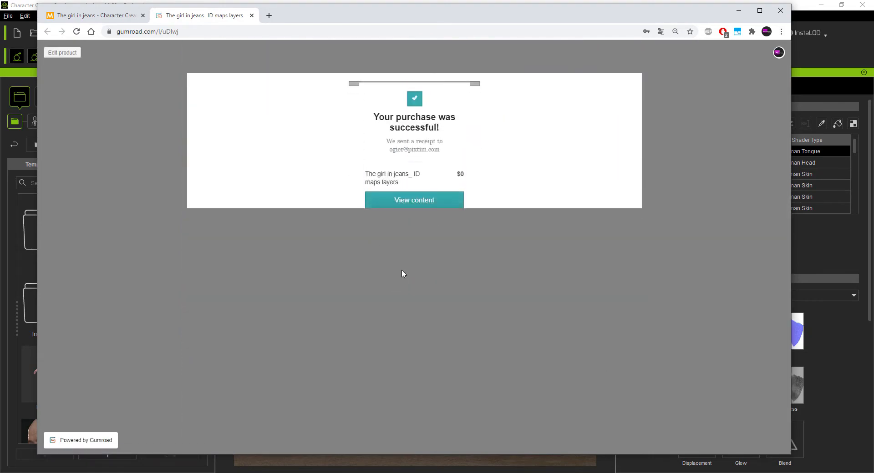
pyautogui.click(426, 201)
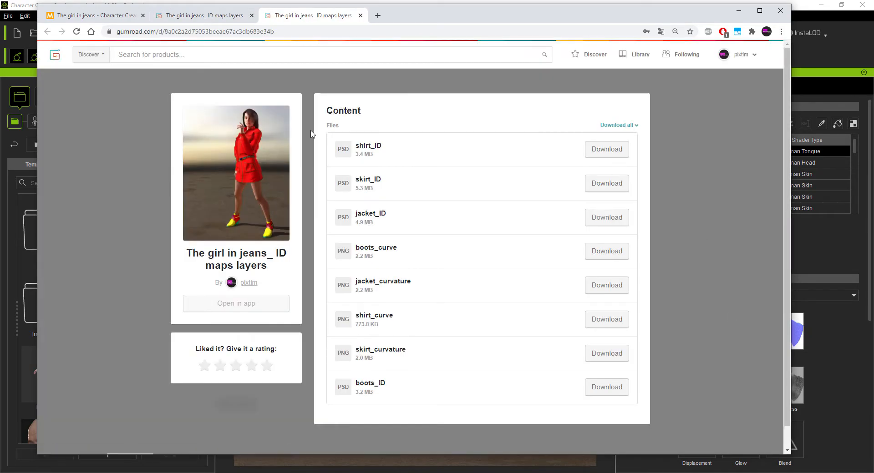
# - Download all the layered files as The_girl_in_jeans__ID_maps_layers.zip into the ID MAPS folder
pyautogui.click(851, 353)
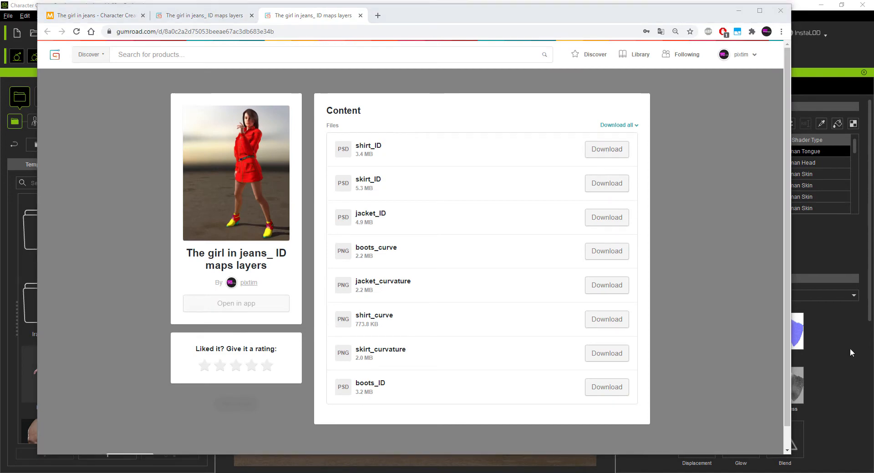
pyautogui.click(621, 126)
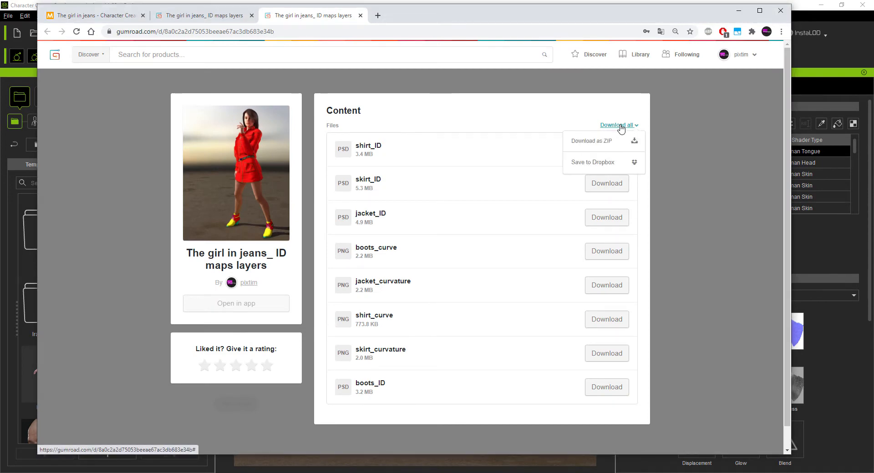
pyautogui.click(601, 141)
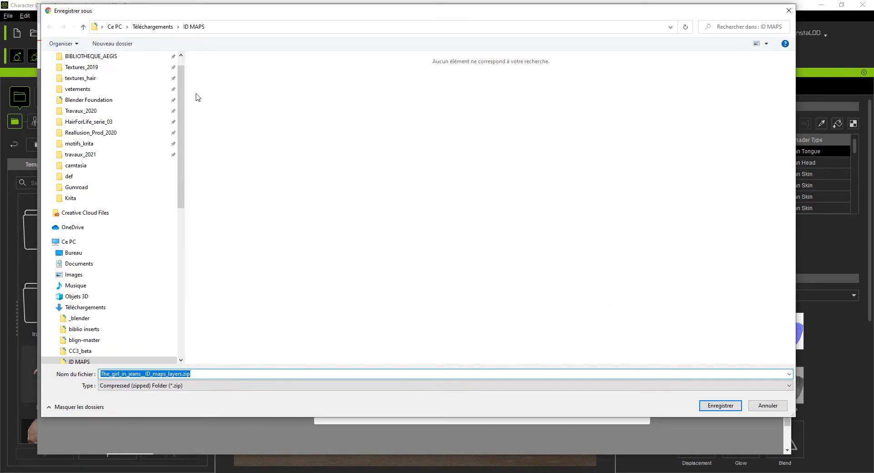
pyautogui.click(720, 405)
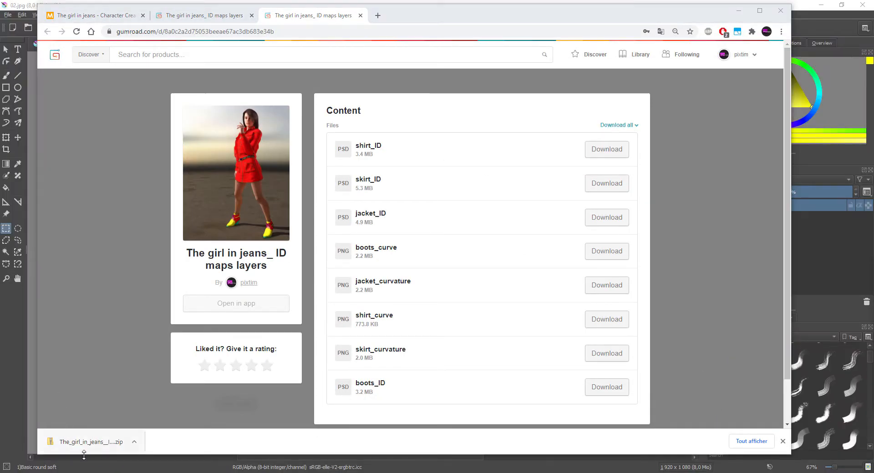
# - Show the downloaded zip in its folder and extract its files into ID MAPS with 7-Zip
pyautogui.click(133, 443)
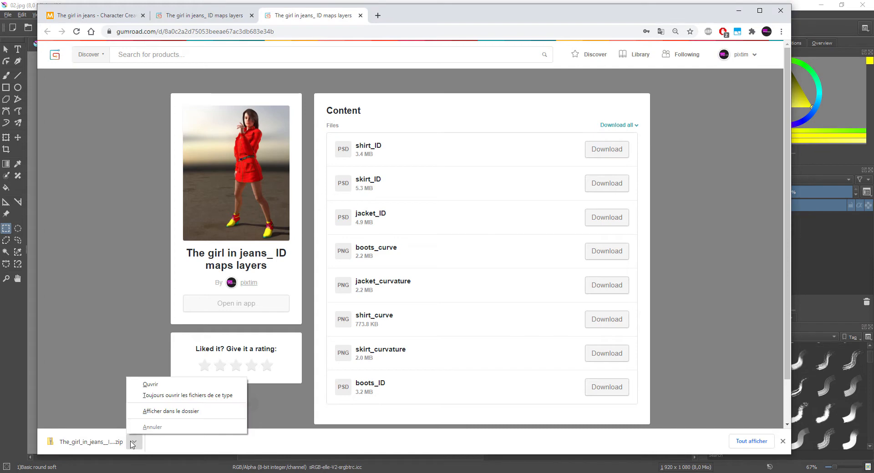
pyautogui.click(200, 412)
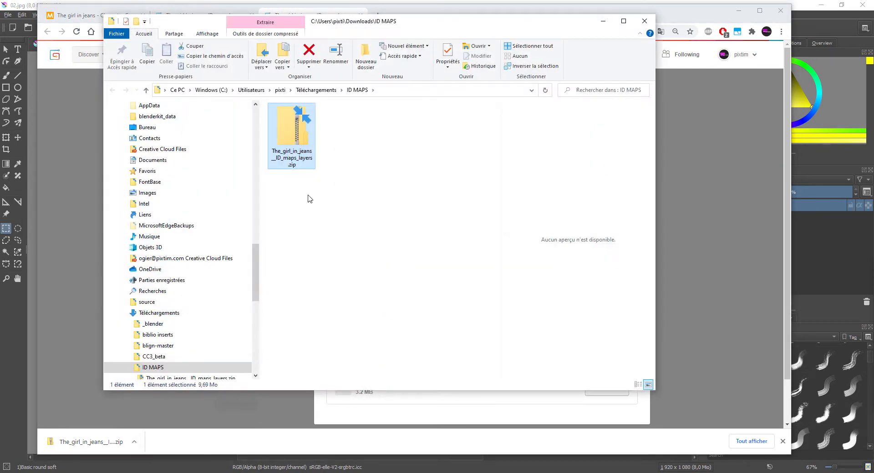
pyautogui.rightClick(292, 132)
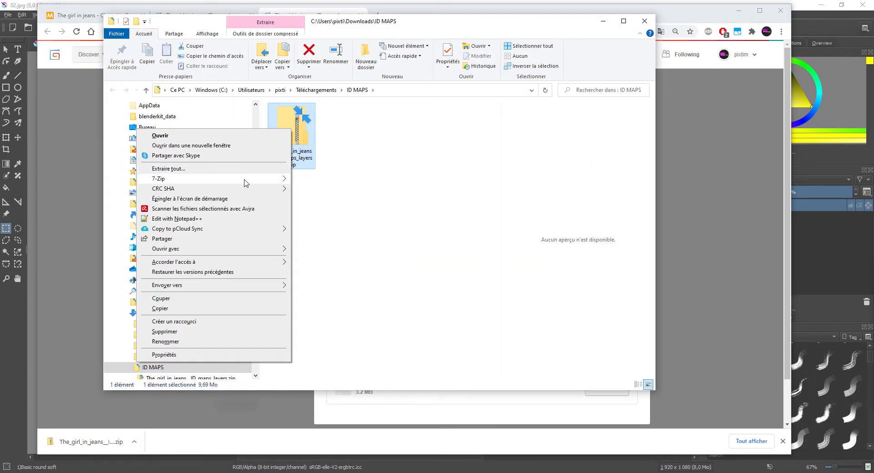
pyautogui.moveTo(246, 180)
pyautogui.click(338, 212)
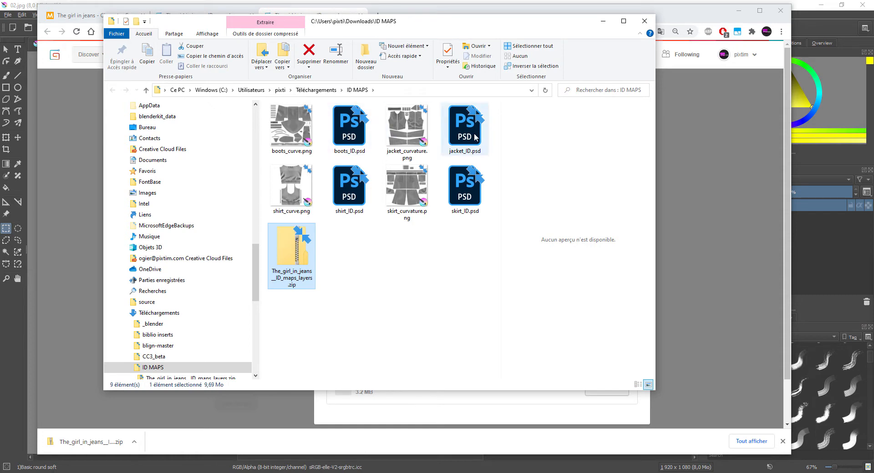
# - Open the extracted jacket_ID.psd in Krita as a new document
pyautogui.moveTo(466, 135); pyautogui.dragTo(501, 83)
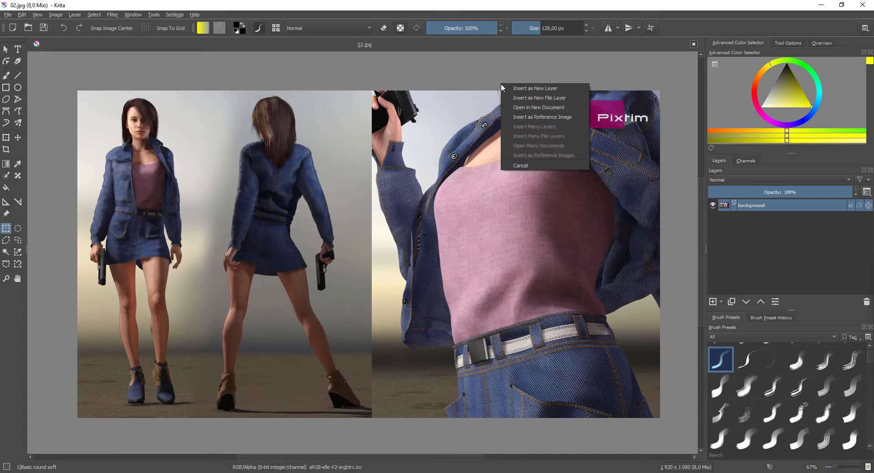
pyautogui.click(555, 110)
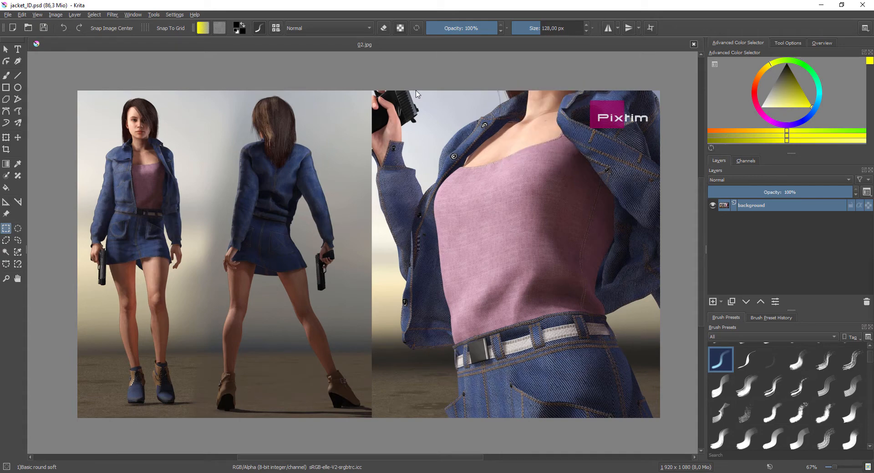
pyautogui.scroll(4, 318, 154)
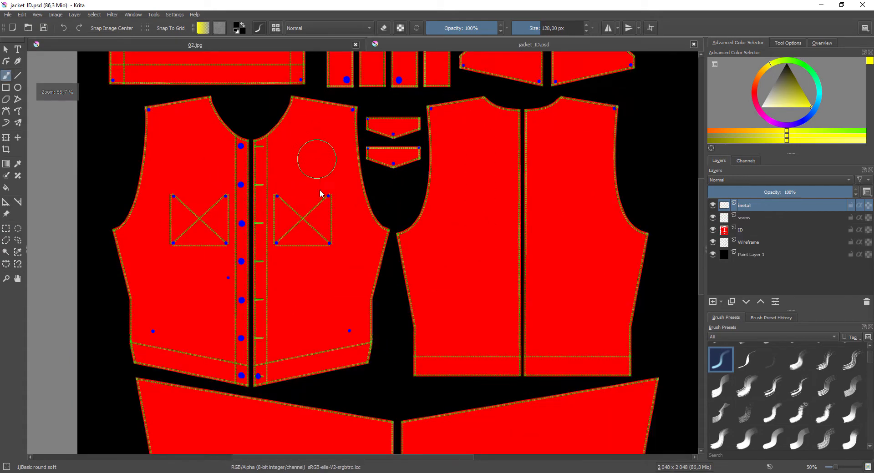
pyautogui.scroll(1, 323, 193)
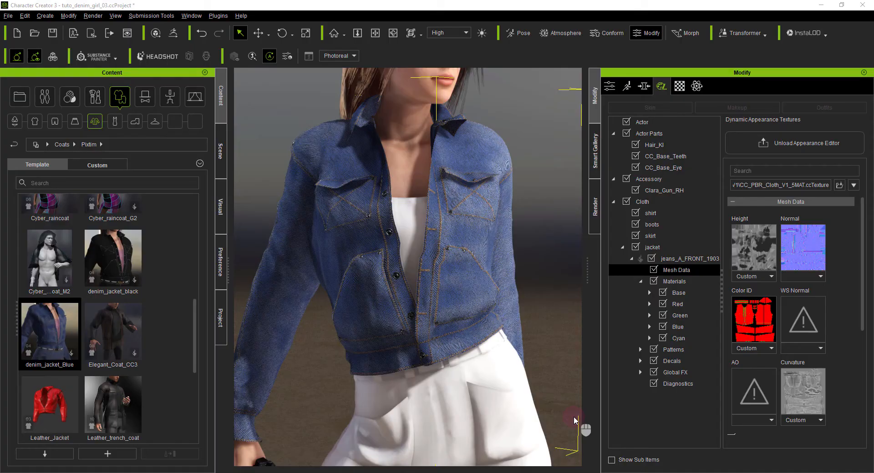
# - In Character Creator, compare the jacket's Mesh Data Color ID map with its Base, Red, Green, Blue and Cyan material settings
pyautogui.click(684, 269)
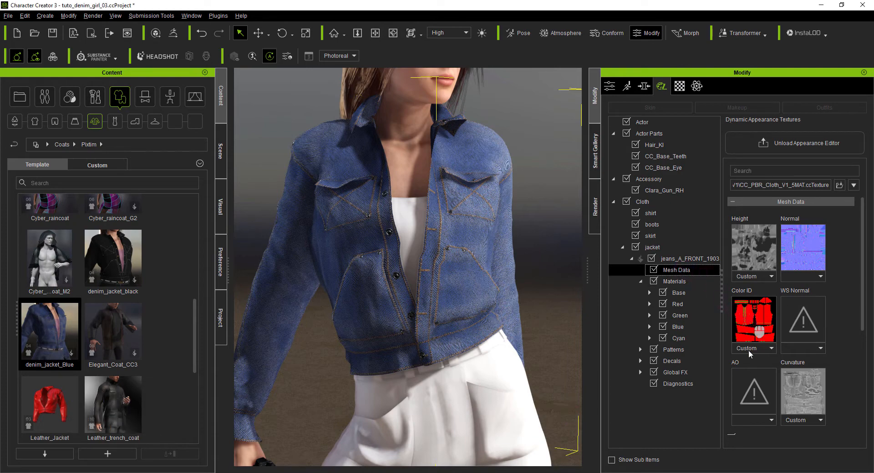
pyautogui.click(676, 293)
pyautogui.click(678, 304)
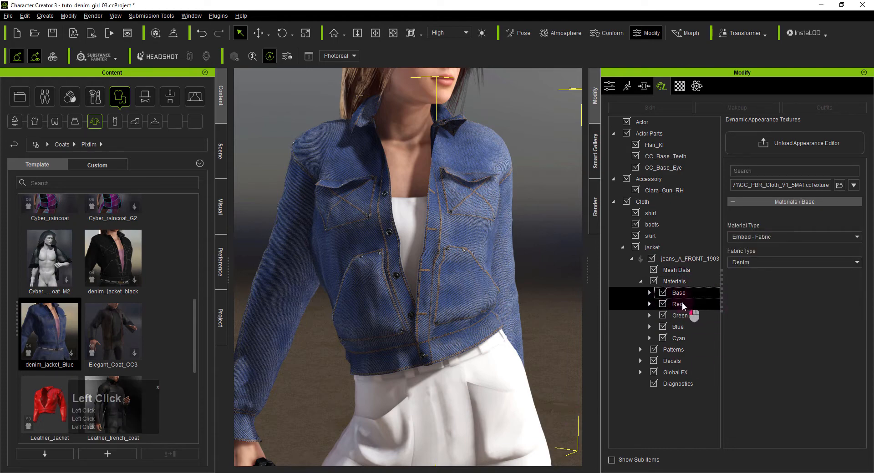
pyautogui.click(680, 316)
pyautogui.click(679, 328)
pyautogui.click(681, 337)
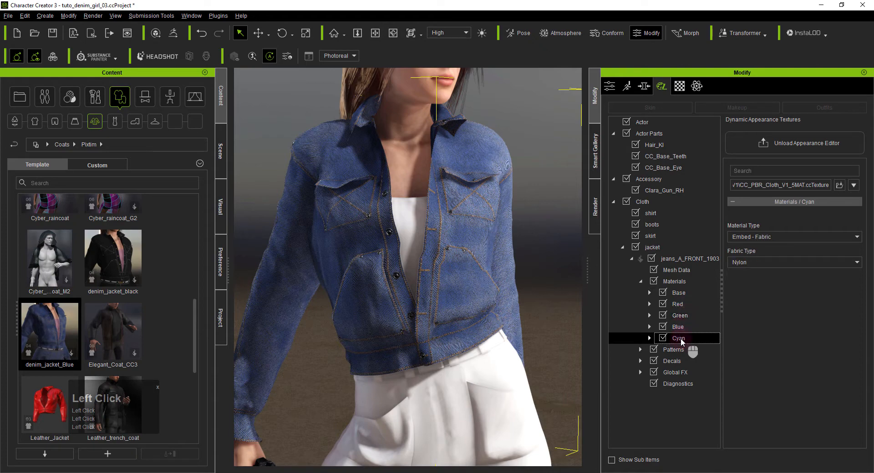
pyautogui.click(678, 294)
pyautogui.click(677, 272)
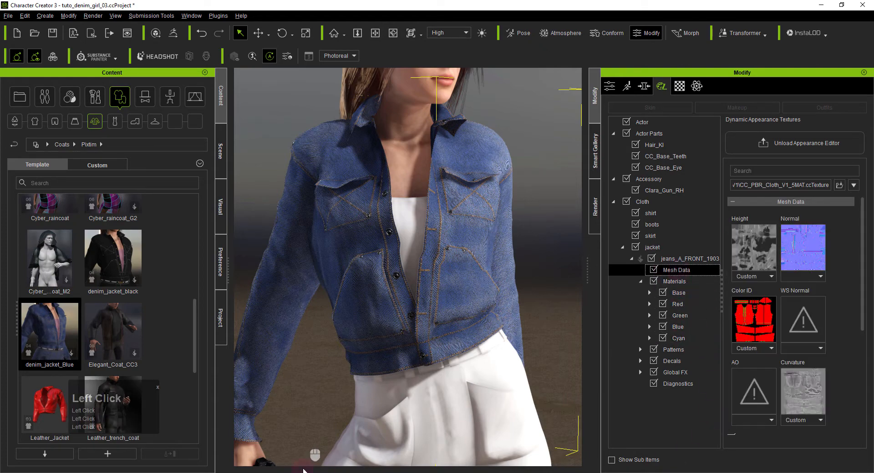
# - Switch to Krita and pick the cyan of ColorID_Dos_Donts_01.png as the foreground color for the Fill tool
pyautogui.click(331, 472)
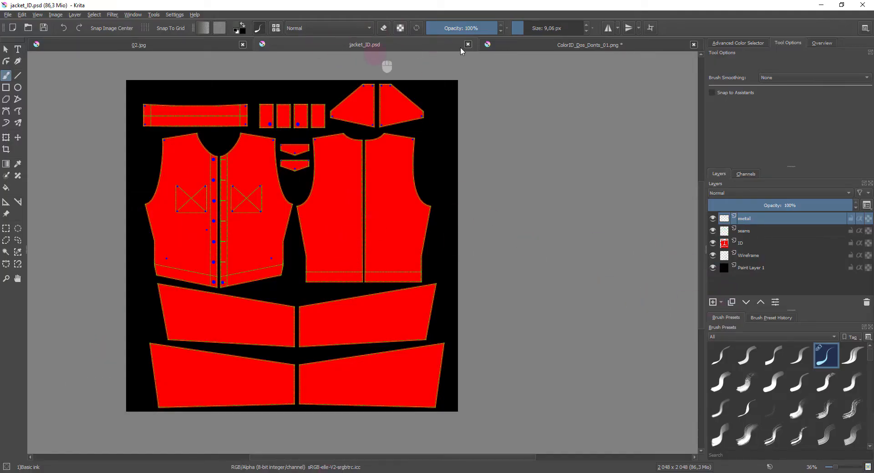
pyautogui.click(530, 43)
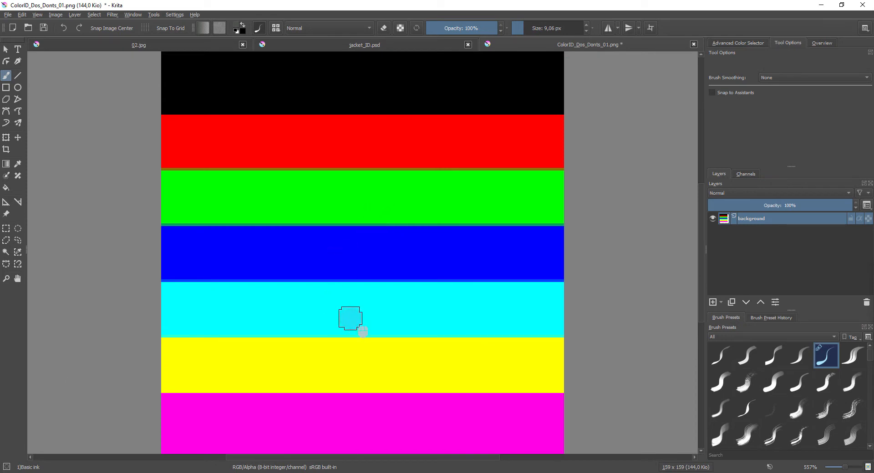
pyautogui.click(363, 318)
pyautogui.click(6, 189)
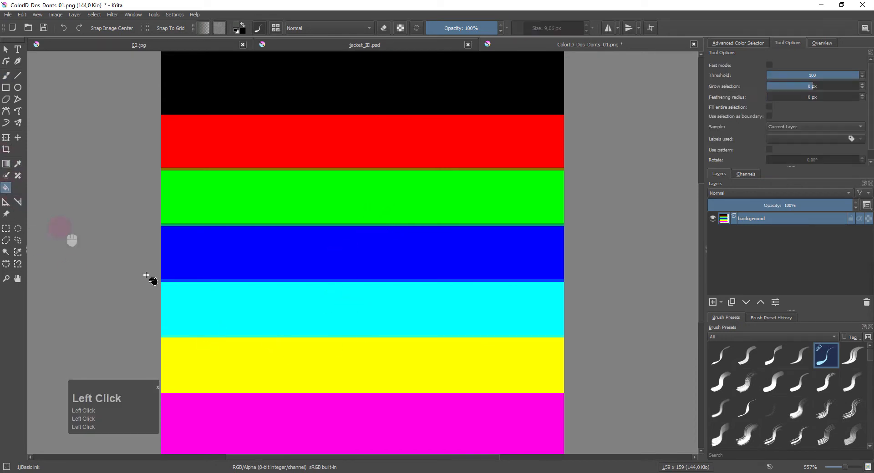
pyautogui.click(420, 313)
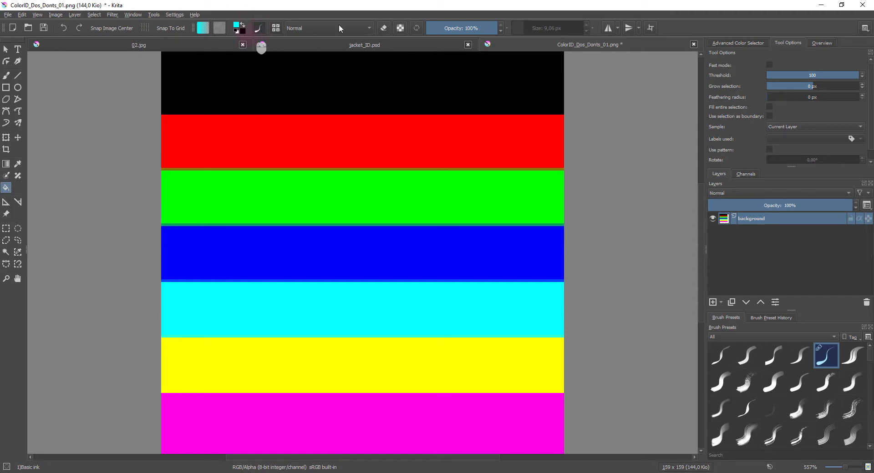
# - In jacket_ID.psd, select the contents of the ID layer and add a new paint layer above it
pyautogui.click(408, 50)
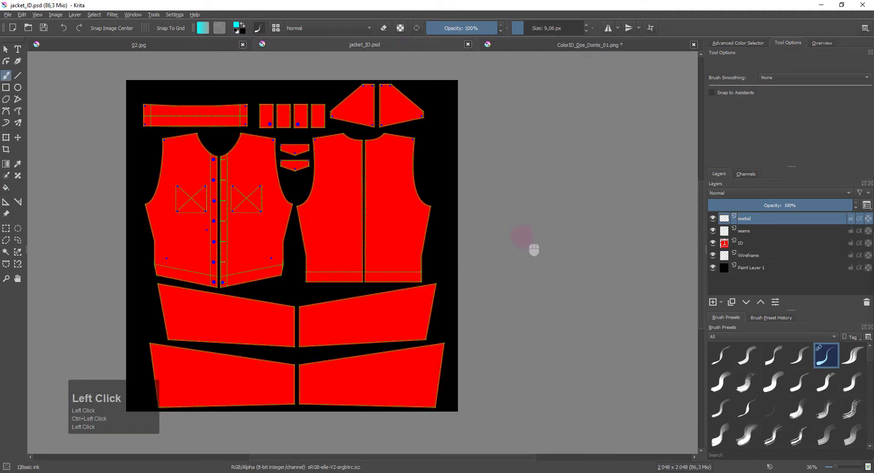
pyautogui.click(745, 244)
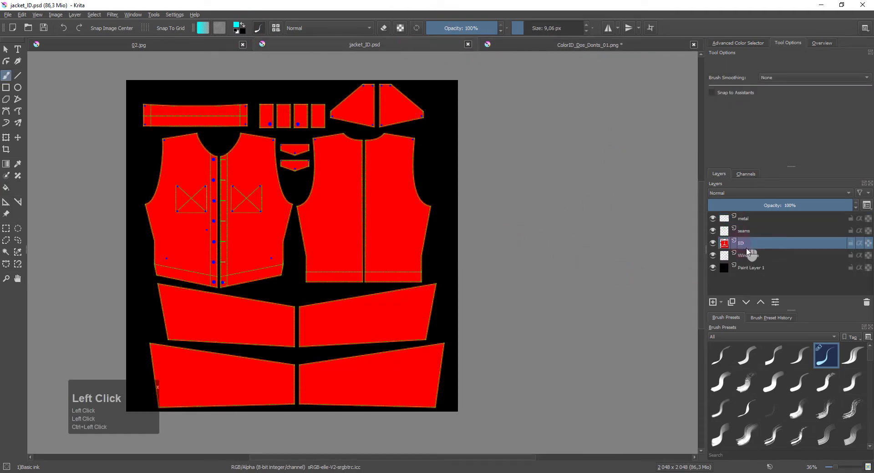
pyautogui.keyDown('ctrl'); pyautogui.click(725, 245); pyautogui.keyUp('ctrl')
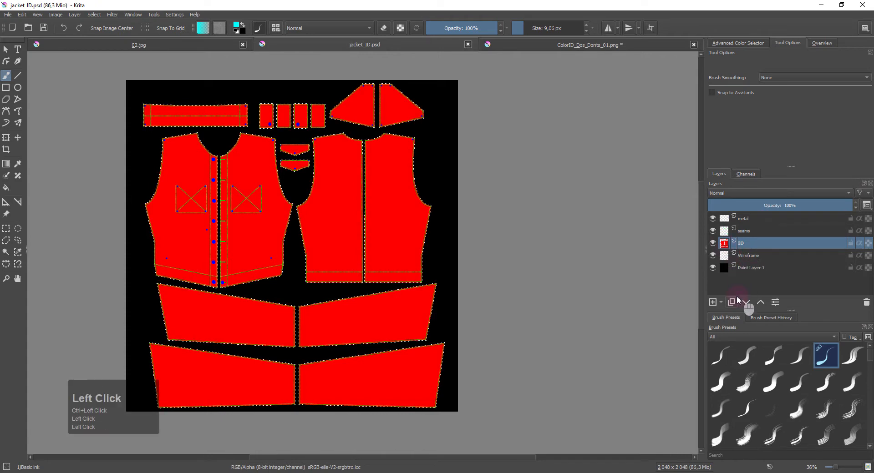
pyautogui.click(713, 302)
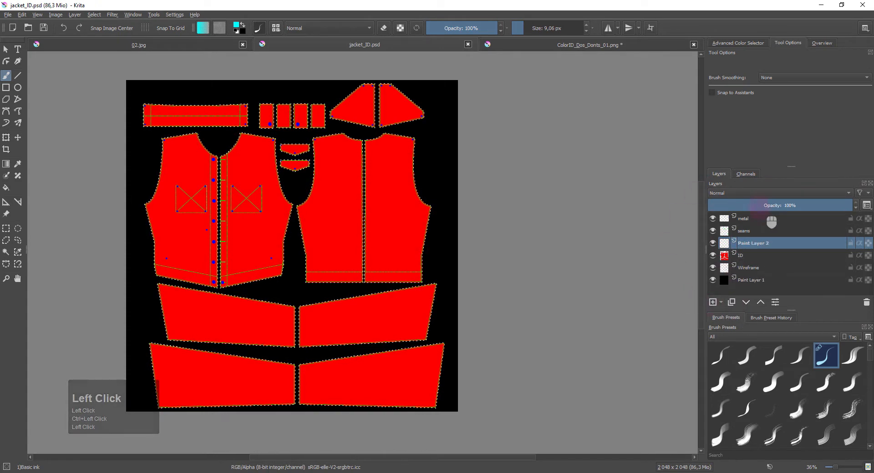
# - Using the selection as fill boundary, fill the collar pieces, upper band, four small rectangles and two pocket flaps with cyan on the new layer
pyautogui.click(5, 188)
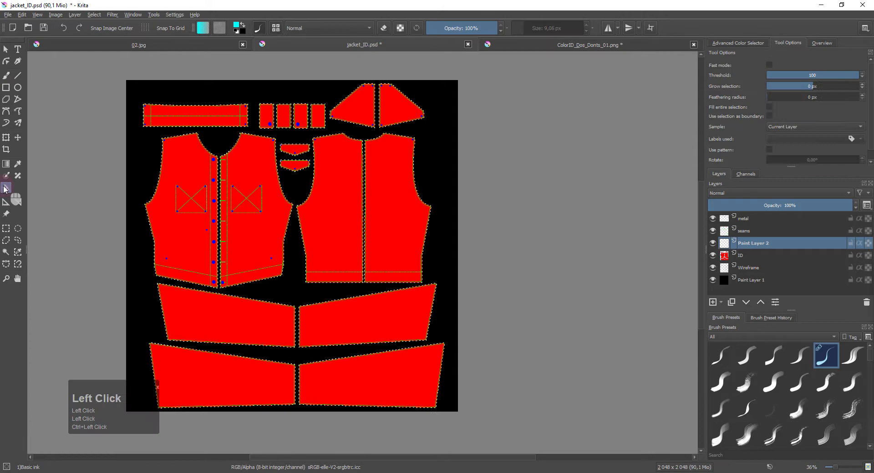
pyautogui.click(768, 117)
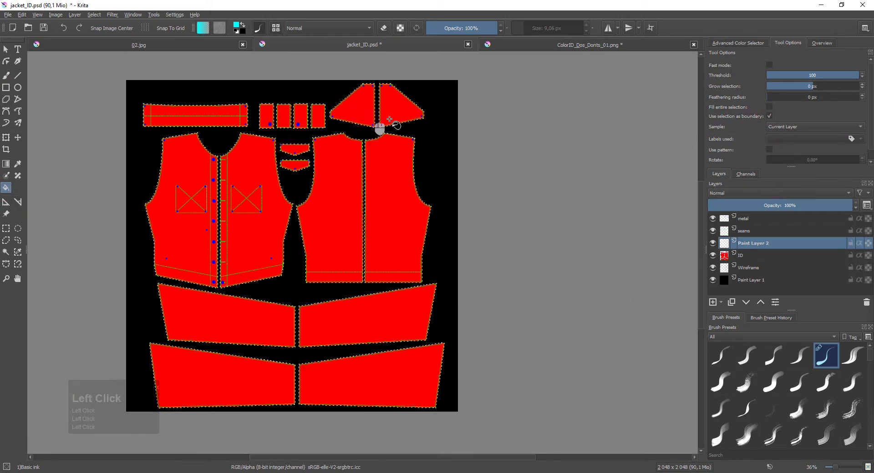
pyautogui.click(403, 109)
pyautogui.click(360, 113)
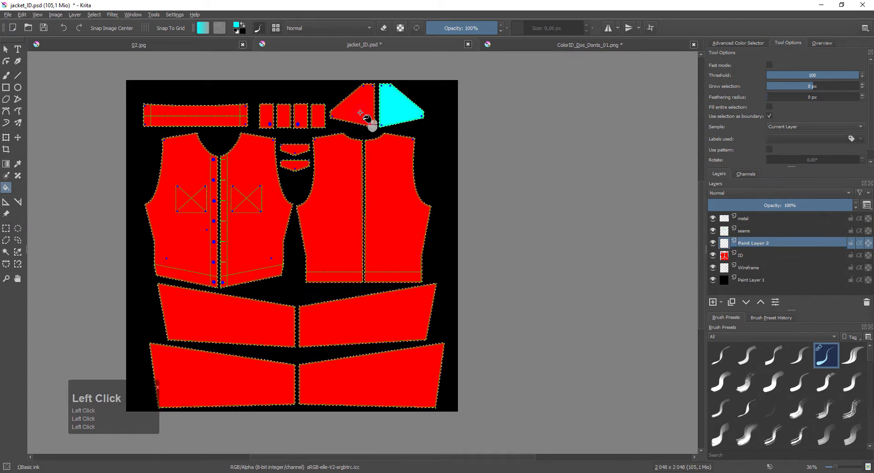
pyautogui.click(203, 117)
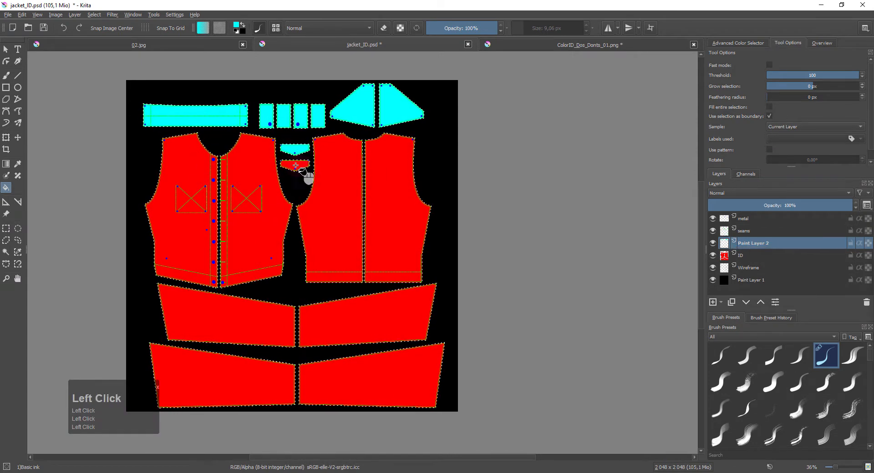
pyautogui.scroll(6, 356, 168)
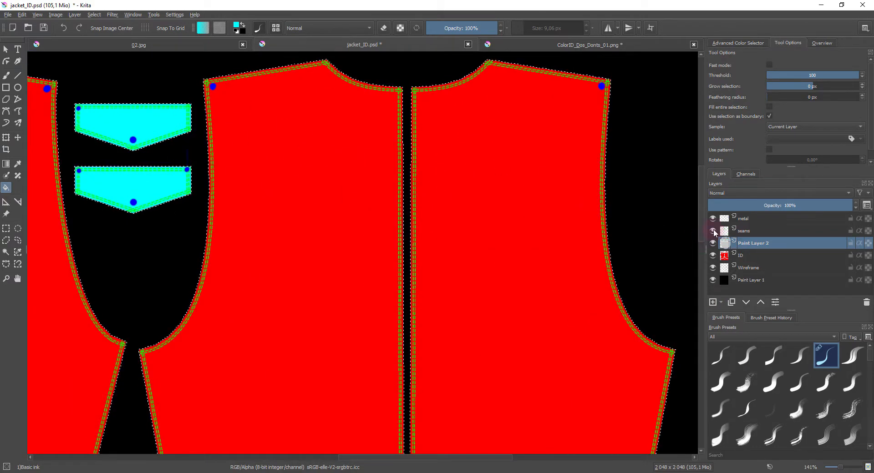
pyautogui.click(407, 234)
pyautogui.scroll(-3, 407, 233)
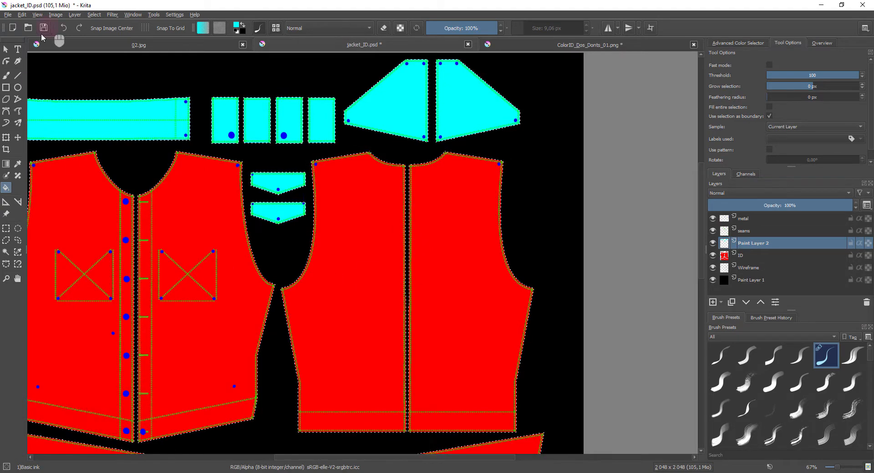
# - Export the edited ID map as jacket_ID.png to the Tuto folder, storing the alpha channel
pyautogui.click(8, 16)
pyautogui.click(32, 94)
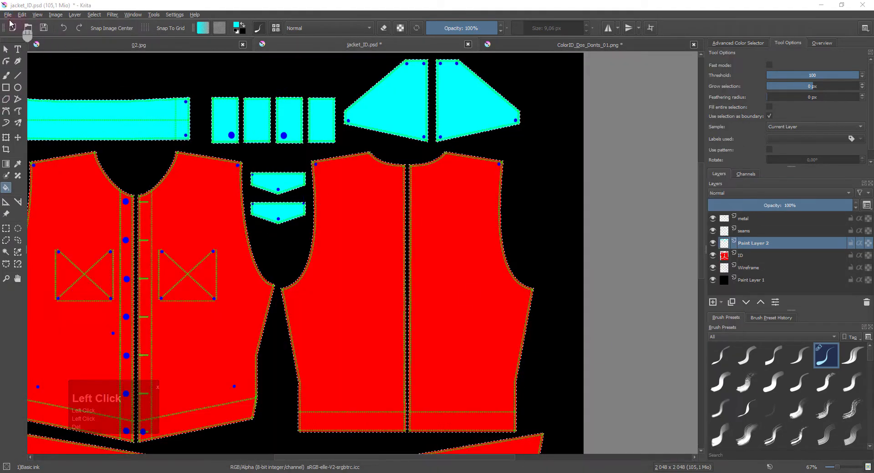
pyautogui.click(7, 14)
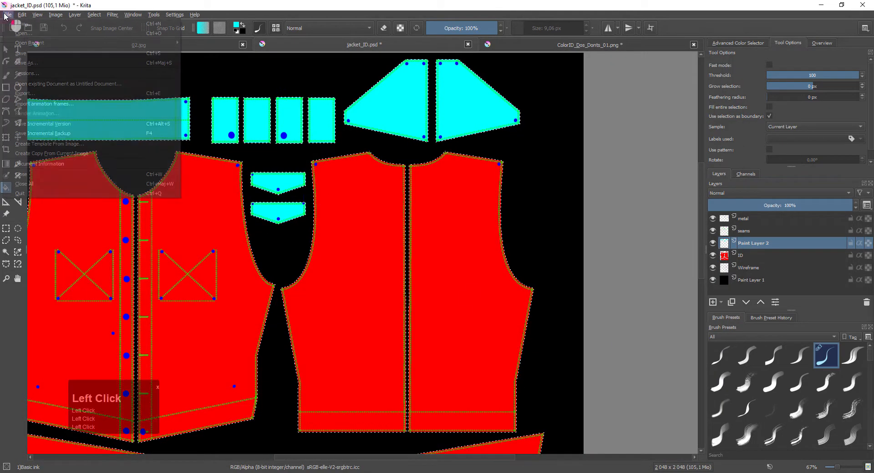
pyautogui.click(32, 94)
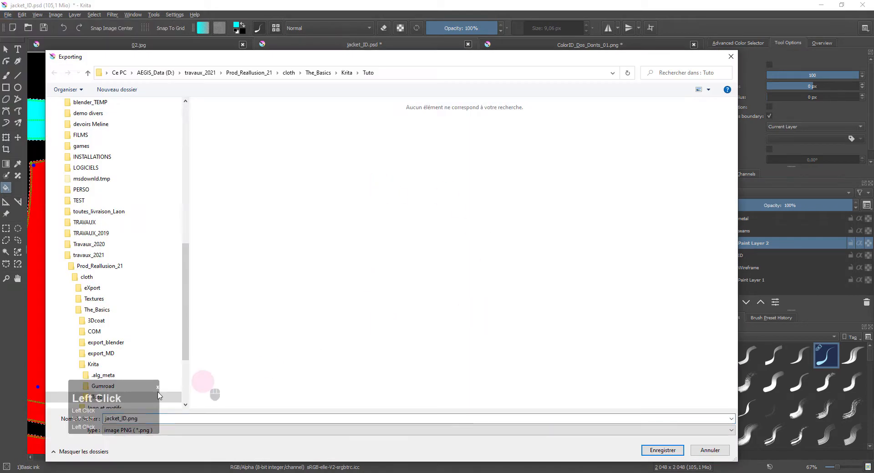
pyautogui.click(214, 418)
pyautogui.click(662, 451)
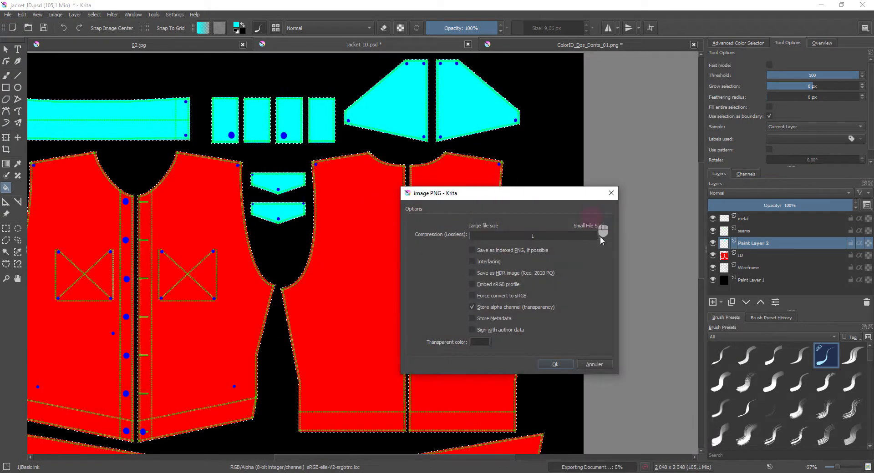
pyautogui.click(555, 364)
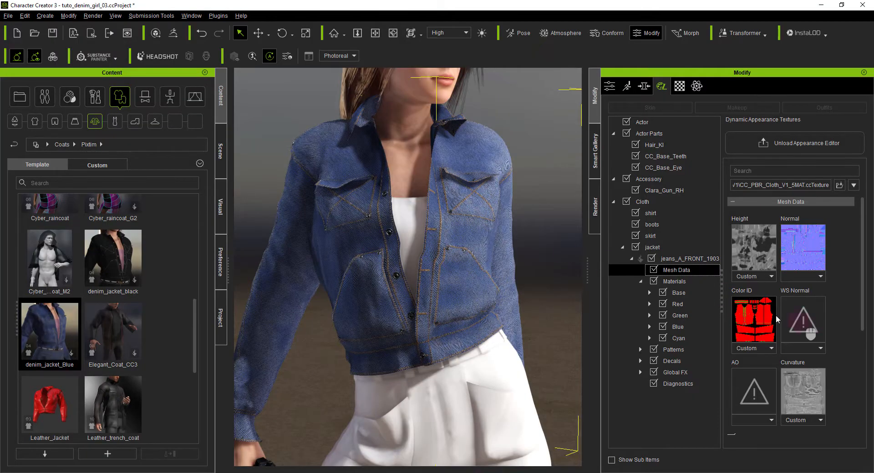
# - Switch to Character Creator and load jacket_ID.png as the Color ID map in the jacket's Mesh Data
pyautogui.click(679, 269)
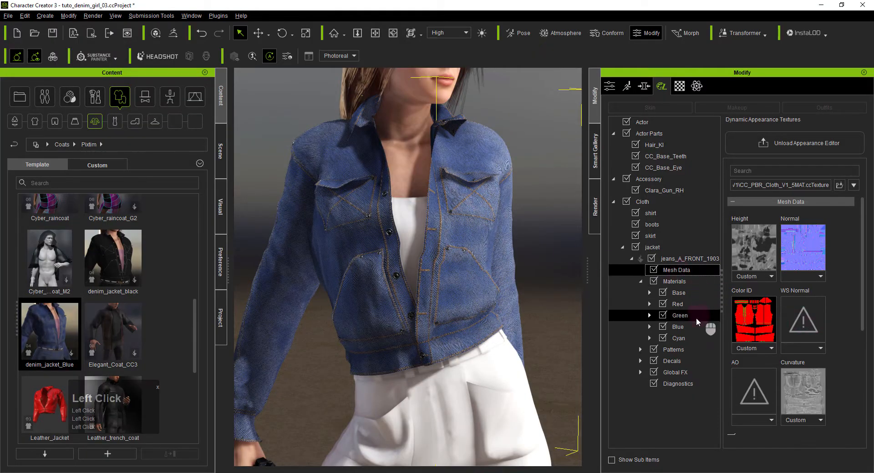
pyautogui.click(753, 312)
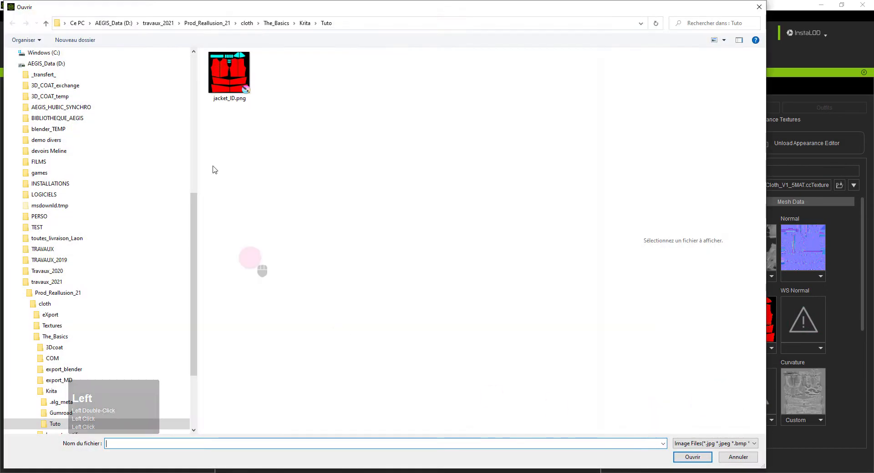
pyautogui.click(240, 76)
pyautogui.doubleClick(241, 77)
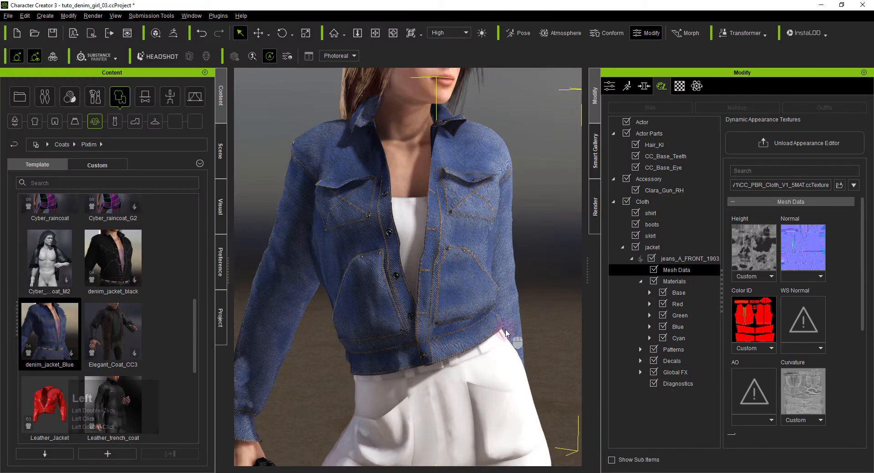
# - Set the jacket's Cyan material type to Embed - Leather and inspect the front pocket up close
pyautogui.moveTo(511, 335); pyautogui.dragTo(473, 301, button='right')
pyautogui.click(678, 338)
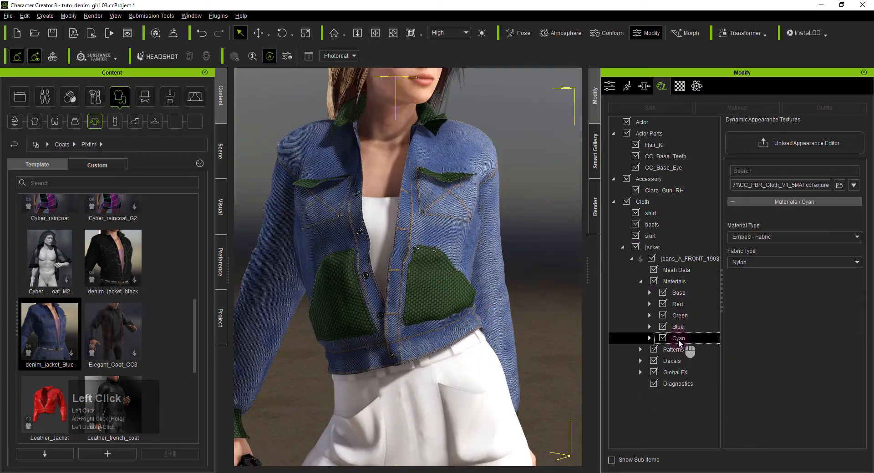
pyautogui.click(767, 237)
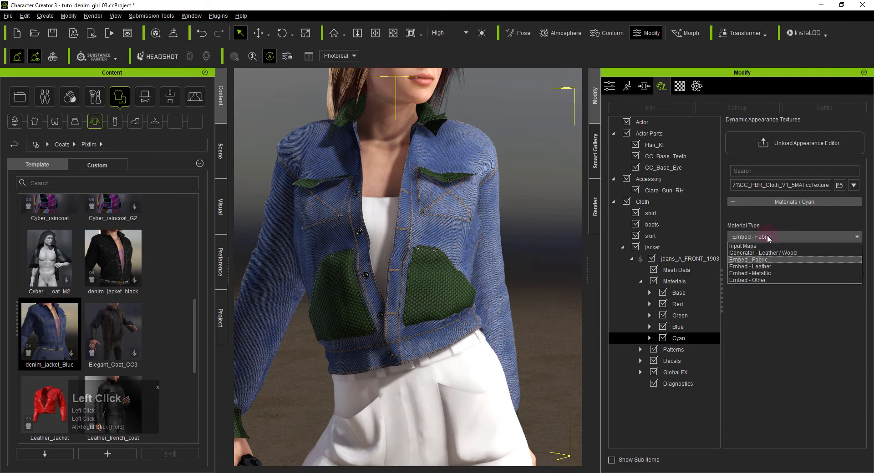
pyautogui.click(771, 266)
pyautogui.scroll(5, 417, 279)
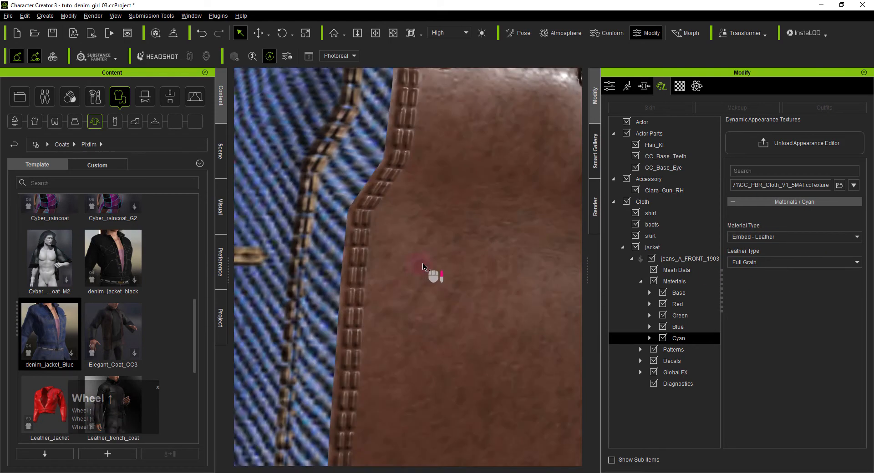
pyautogui.scroll(-2, 422, 265)
pyautogui.keyDown('alt'); pyautogui.moveTo(456, 269); pyautogui.dragTo(497, 269, button='right'); pyautogui.keyUp('alt')
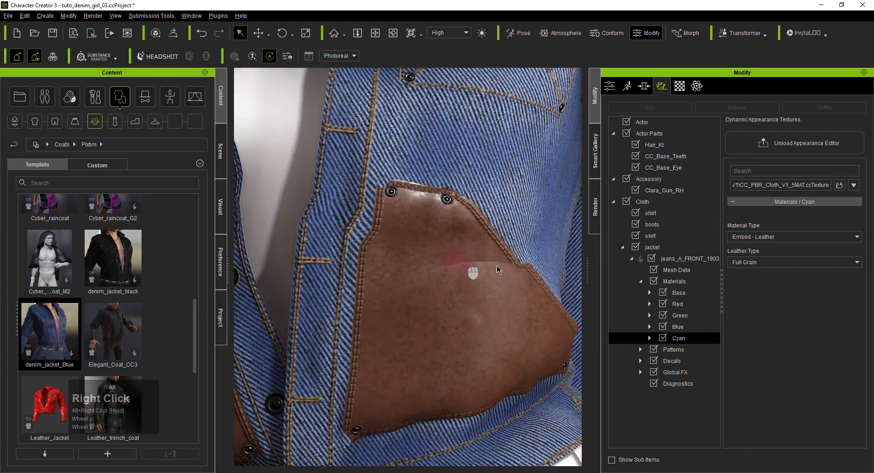
# - Raise the Luminosity in the Green material's Tweak settings to 0.82 to lighten the jacket's seams
pyautogui.click(682, 315)
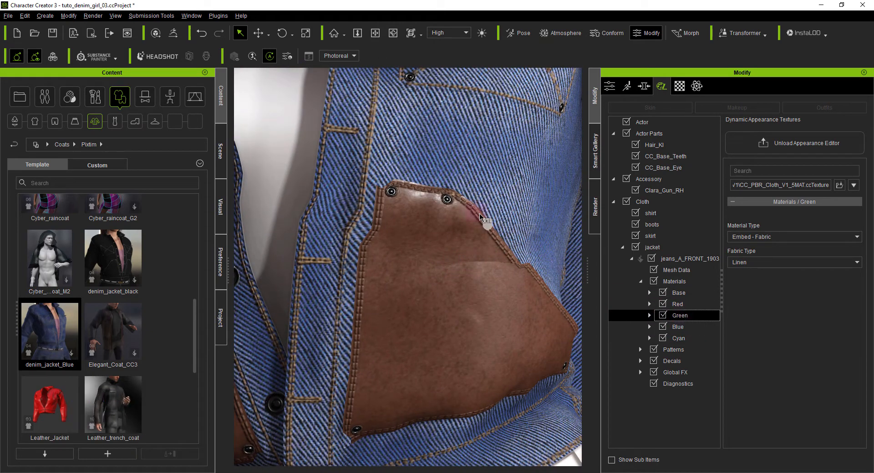
pyautogui.click(649, 316)
pyautogui.click(691, 338)
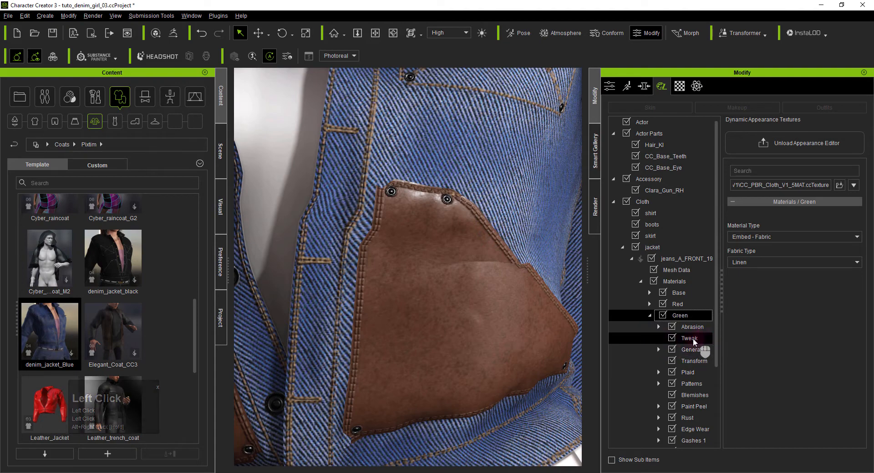
pyautogui.moveTo(772, 274); pyautogui.dragTo(797, 275)
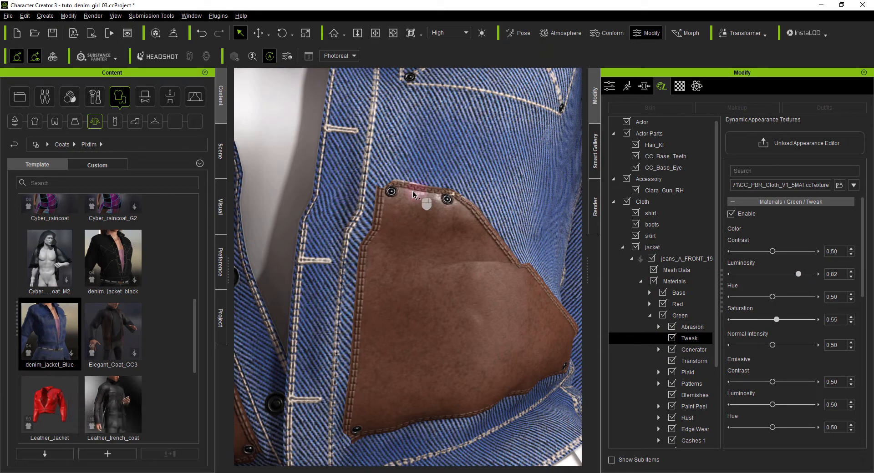
pyautogui.click(651, 316)
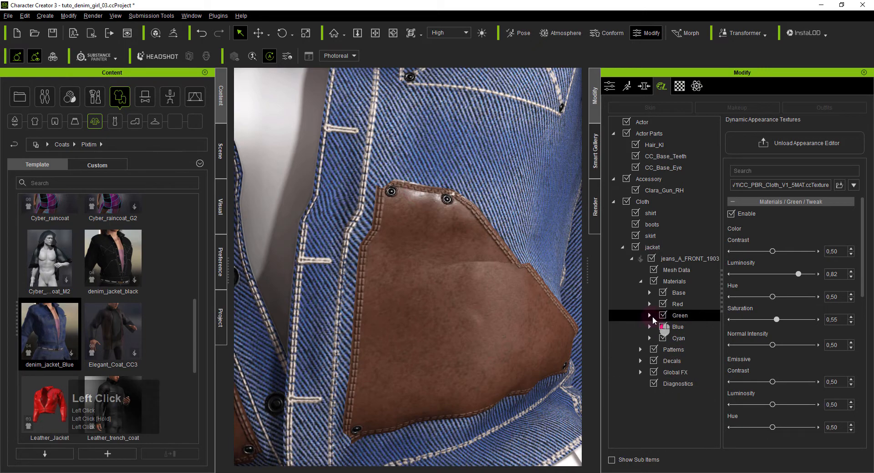
# - Enable Diagnostics with the Mesh Data map set and Color ID, examine the jacket's color areas, and disable it again
pyautogui.click(672, 384)
pyautogui.click(731, 213)
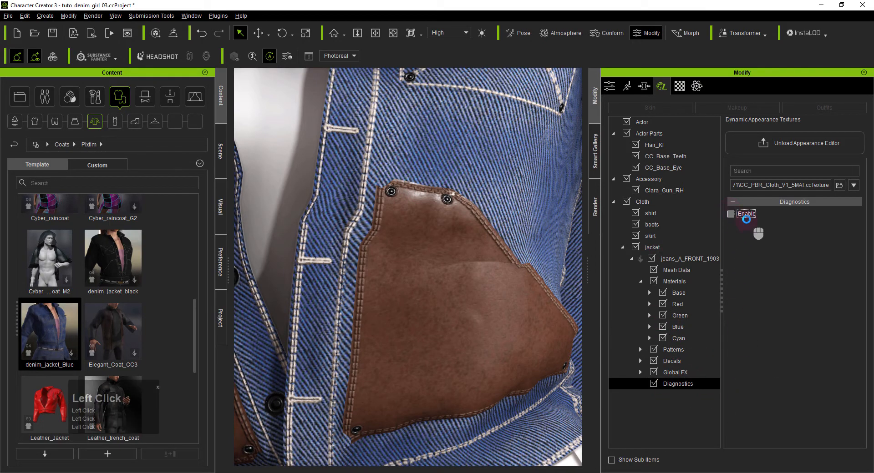
pyautogui.click(749, 240)
pyautogui.click(752, 249)
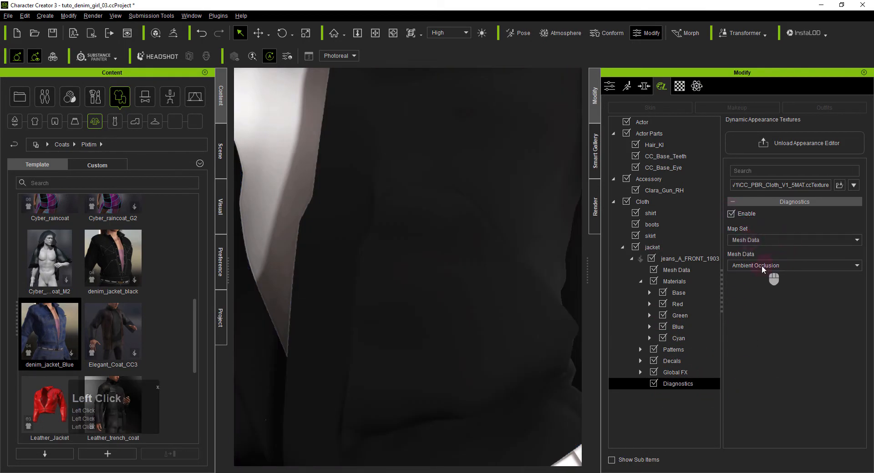
pyautogui.click(761, 266)
pyautogui.click(751, 302)
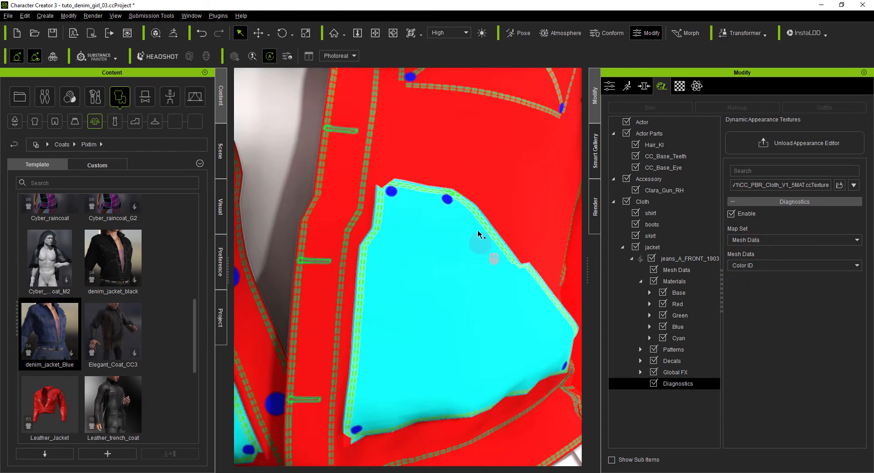
pyautogui.scroll(3, 480, 230)
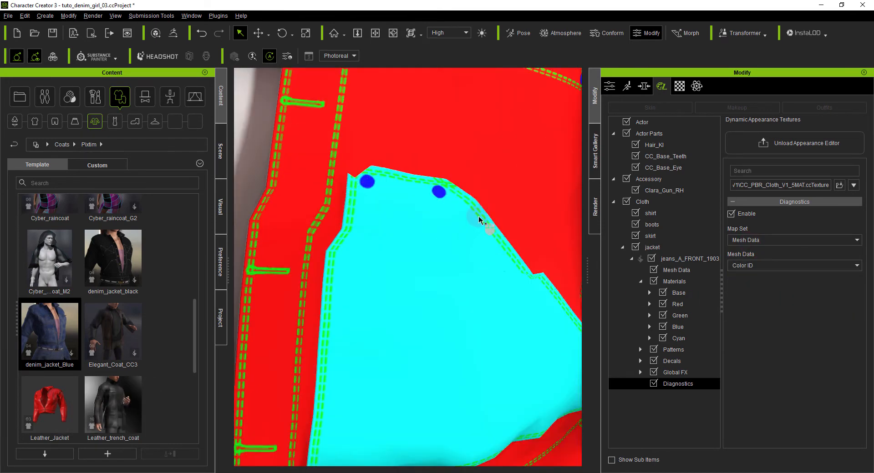
pyautogui.scroll(-5, 450, 295)
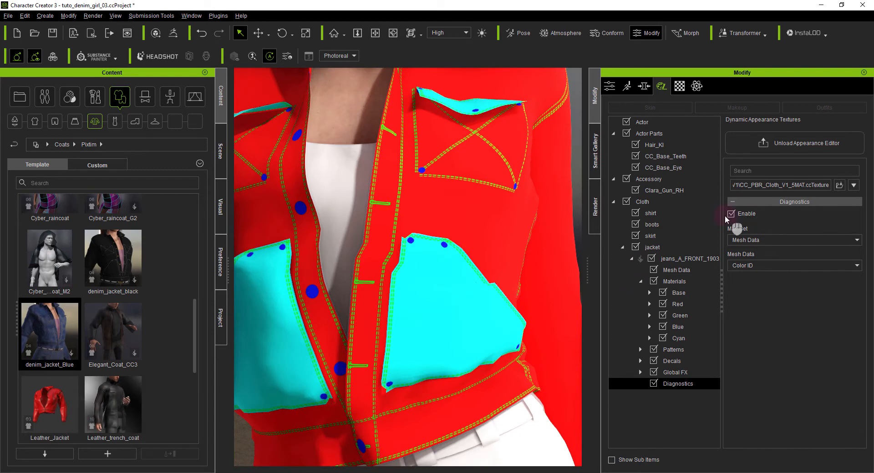
pyautogui.click(731, 214)
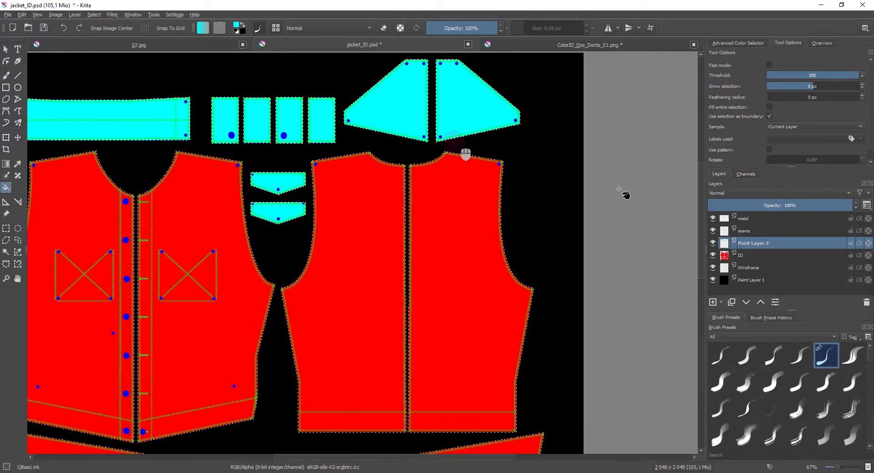
# - In Krita's jacket_ID.psd, clear the selection, fill Paint Layer 1 with cyan and recolor the Paint Layer 2 pieces black, keeping their transparency
pyautogui.click(749, 280)
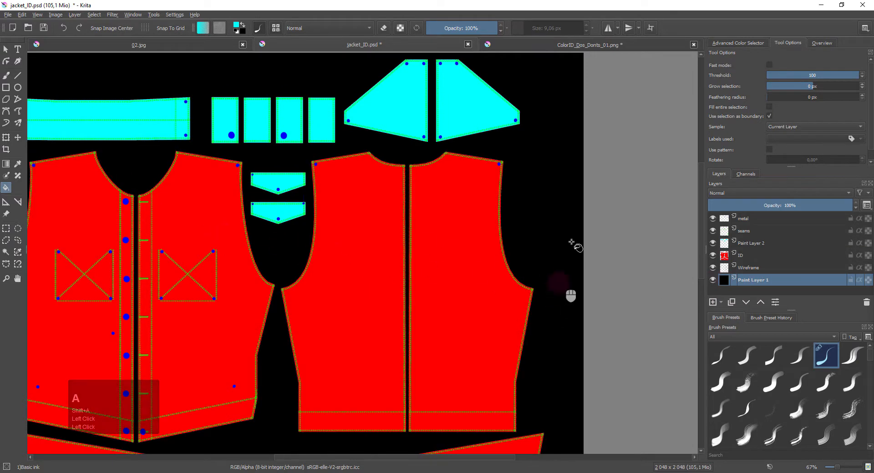
pyautogui.click(552, 192)
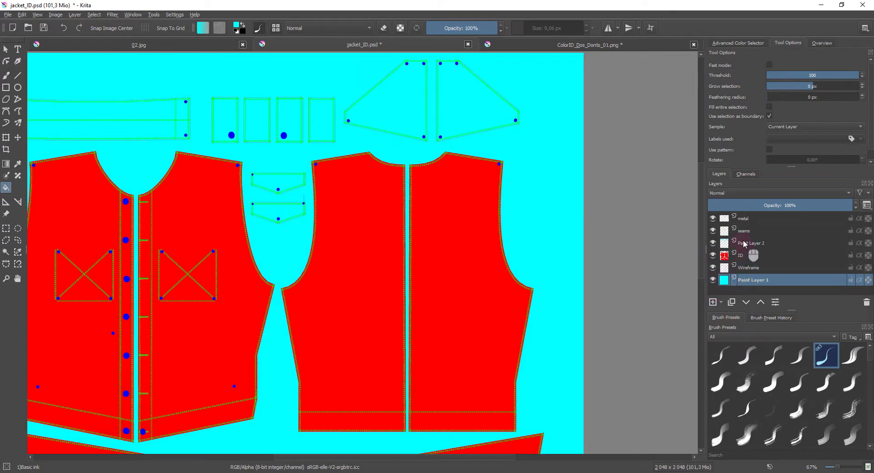
pyautogui.click(747, 244)
pyautogui.click(713, 280)
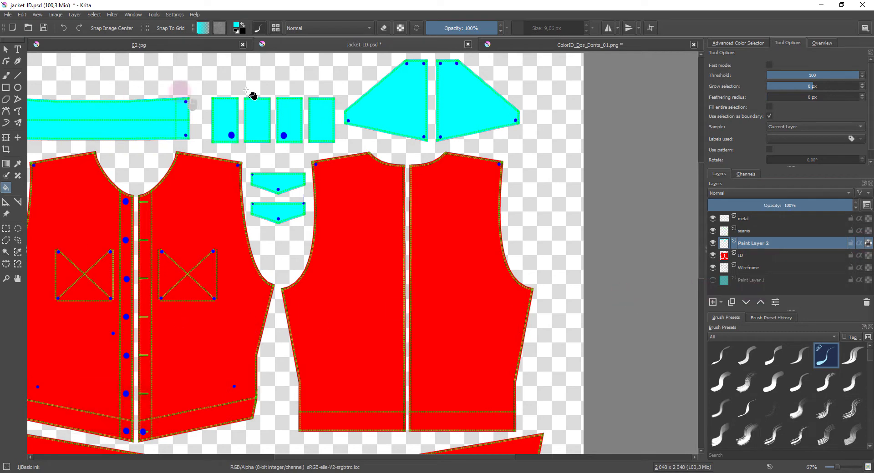
pyautogui.click(244, 27)
pyautogui.press('BackSpace')
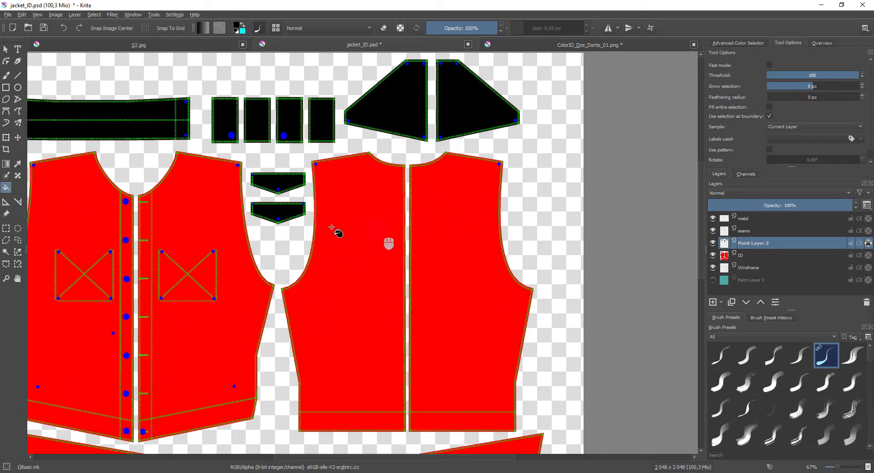
pyautogui.click(712, 280)
pyautogui.scroll(2, 390, 306)
pyautogui.scroll(-4, 390, 306)
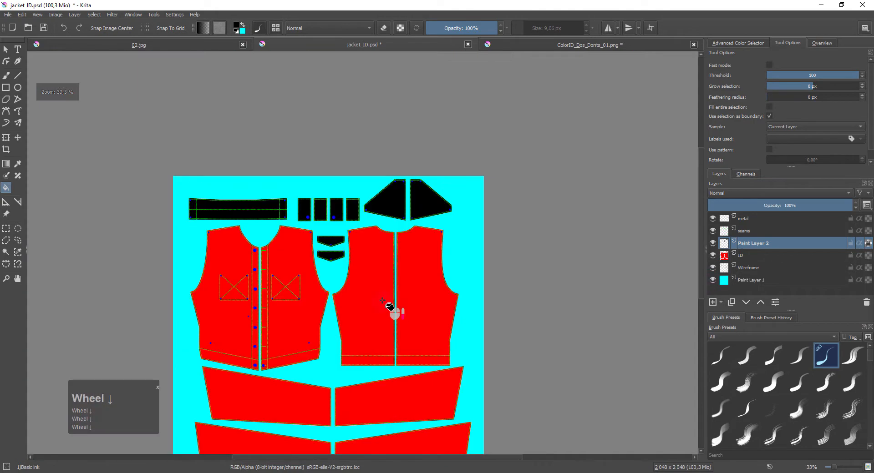
# - Export the black-and-cyan version of the ID map over the existing jacket_ID.png
pyautogui.click(6, 14)
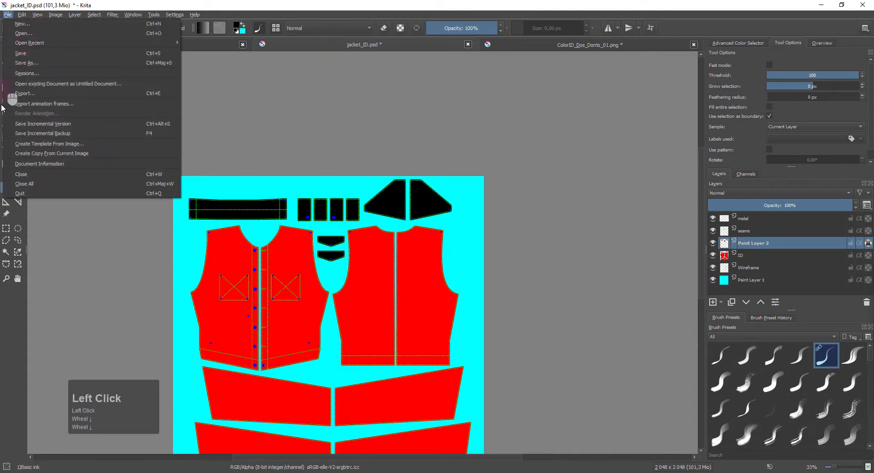
pyautogui.click(23, 94)
pyautogui.doubleClick(215, 126)
pyautogui.click(464, 298)
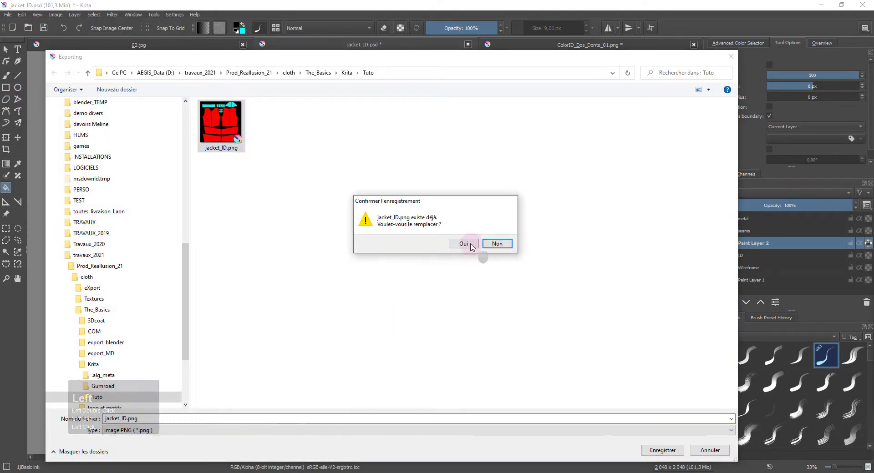
pyautogui.click(567, 362)
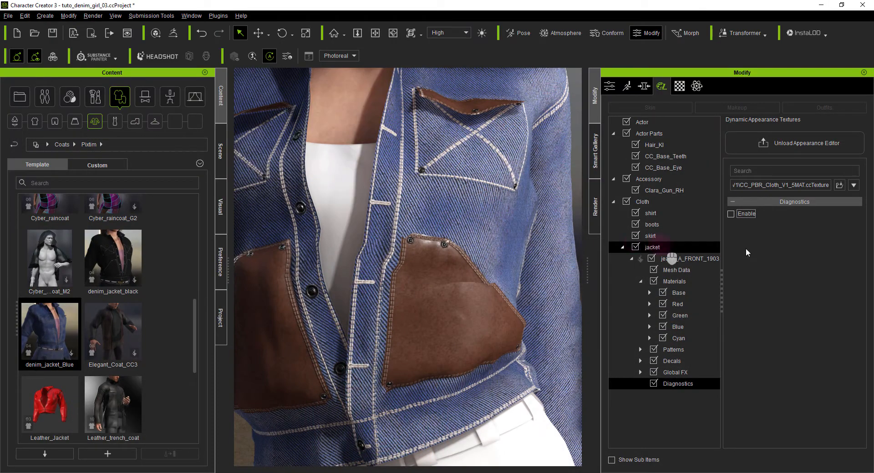
# - Back in Character Creator, reload jacket_ID.png as the Color ID map in the jacket's Mesh Data
pyautogui.click(673, 272)
pyautogui.doubleClick(763, 319)
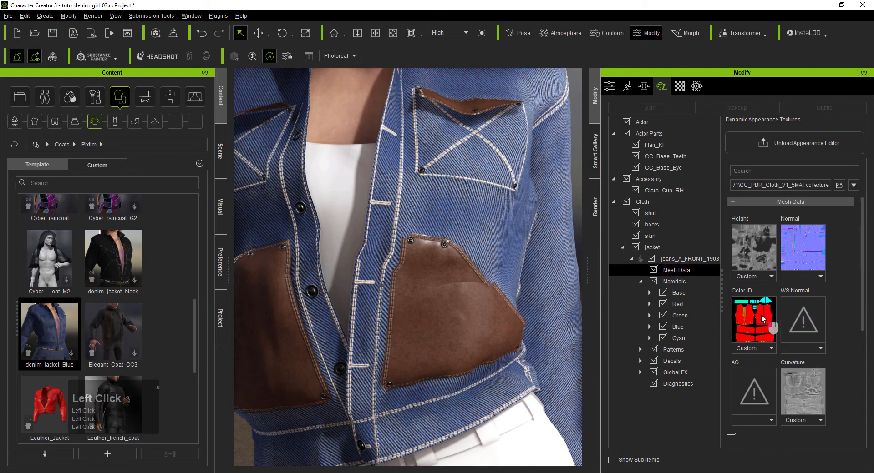
pyautogui.doubleClick(247, 85)
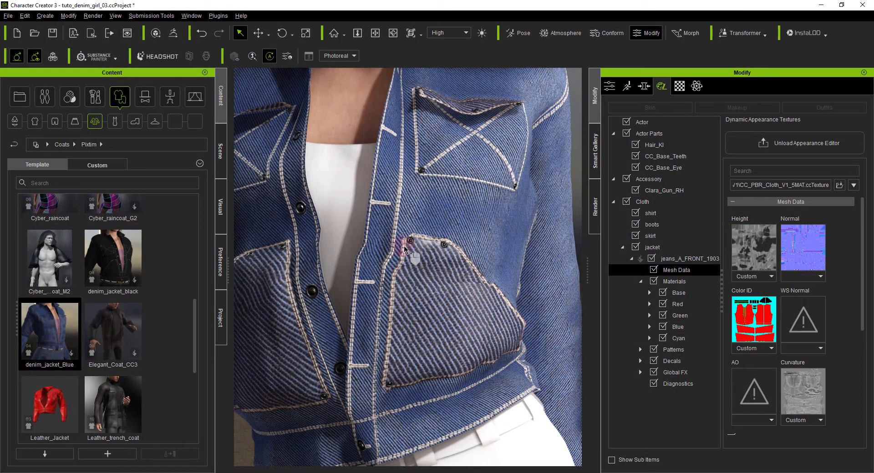
# - Set the jacket's Base material type to Embed - Leather
pyautogui.click(683, 292)
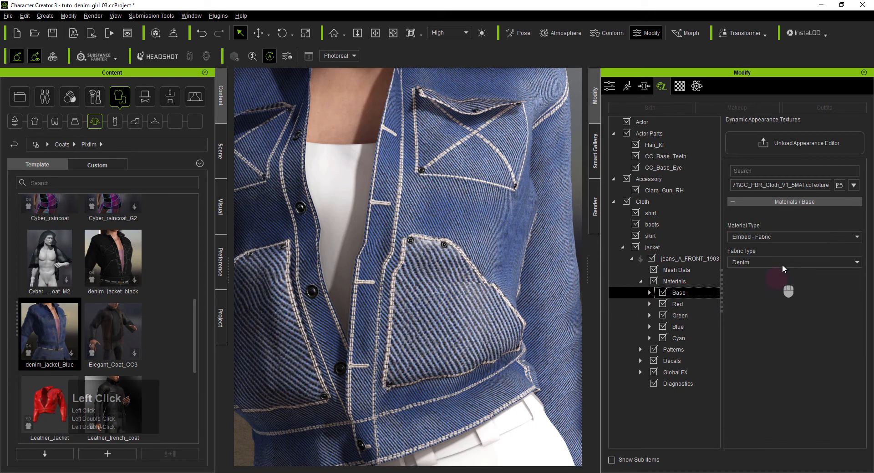
pyautogui.click(758, 263)
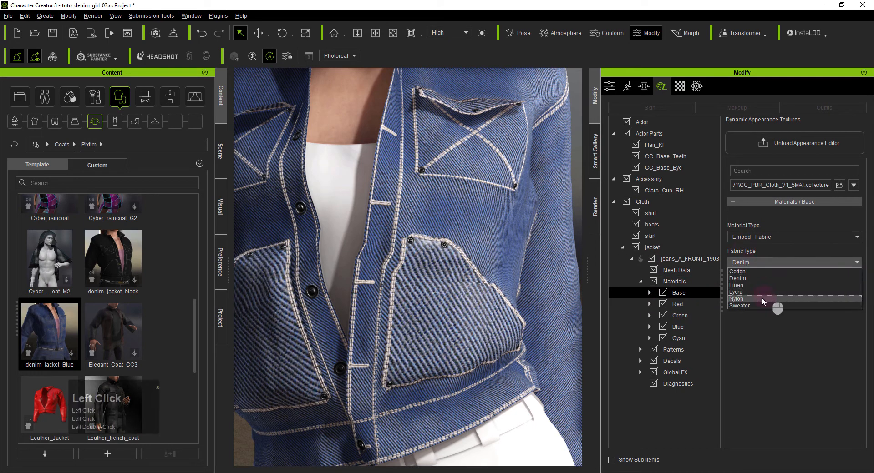
pyautogui.click(753, 239)
pyautogui.click(768, 265)
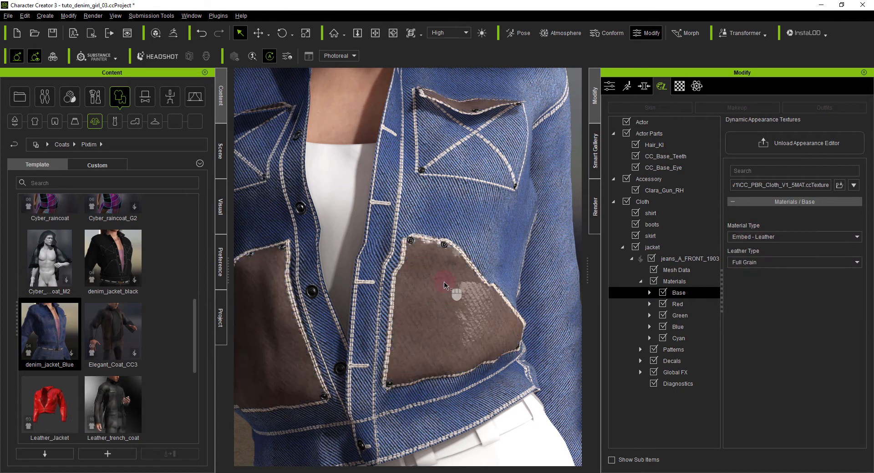
# - In the Tweak settings of the jacket's Green material, lower the color Luminosity to 0.34 and the Saturation to 0.00
pyautogui.scroll(-1, 414, 284)
pyautogui.keyDown('alt'); pyautogui.moveTo(413, 285); pyautogui.dragTo(286, 274, button='right'); pyautogui.keyUp('alt')
pyautogui.scroll(2, 287, 280)
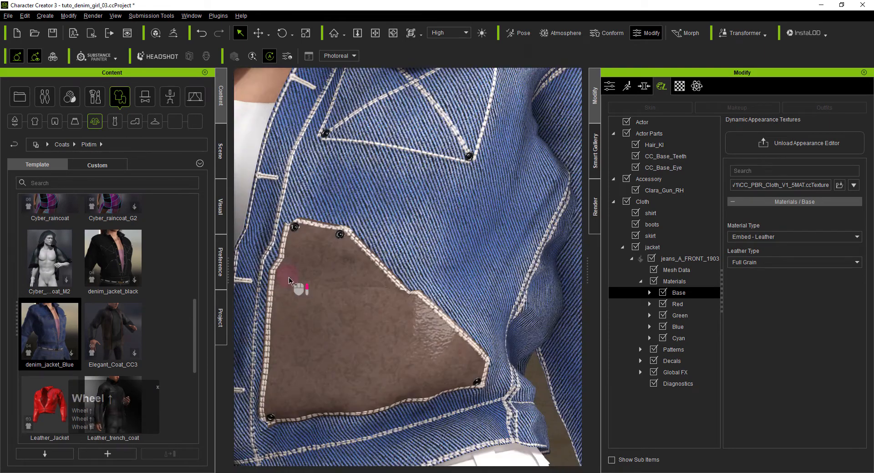
pyautogui.keyDown('alt'); pyautogui.moveTo(288, 283); pyautogui.dragTo(324, 255); pyautogui.keyUp('alt')
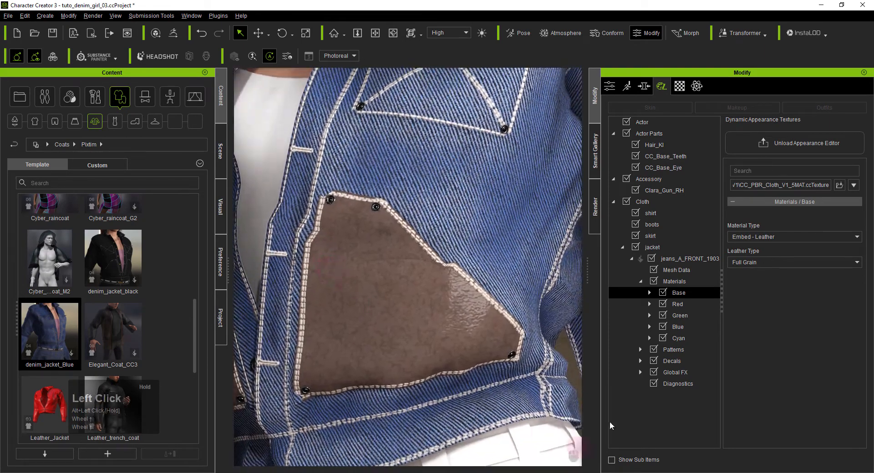
pyautogui.click(679, 316)
pyautogui.click(649, 316)
pyautogui.click(689, 338)
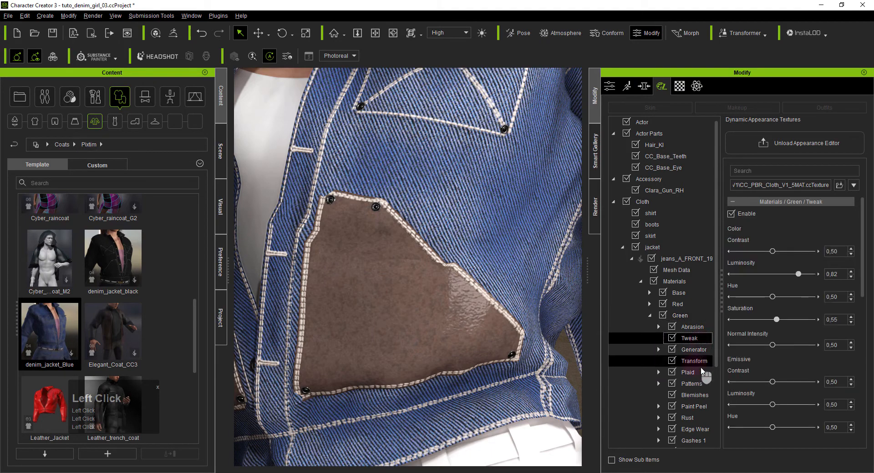
pyautogui.moveTo(799, 275); pyautogui.dragTo(768, 277)
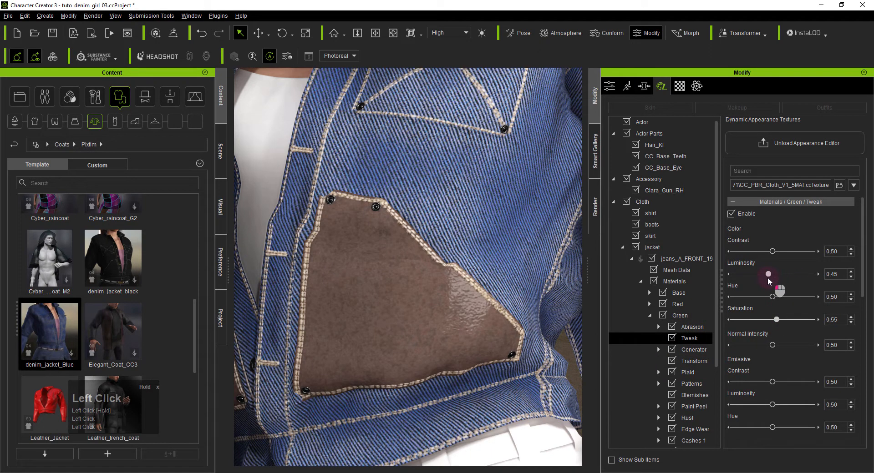
pyautogui.moveTo(776, 319); pyautogui.dragTo(716, 326)
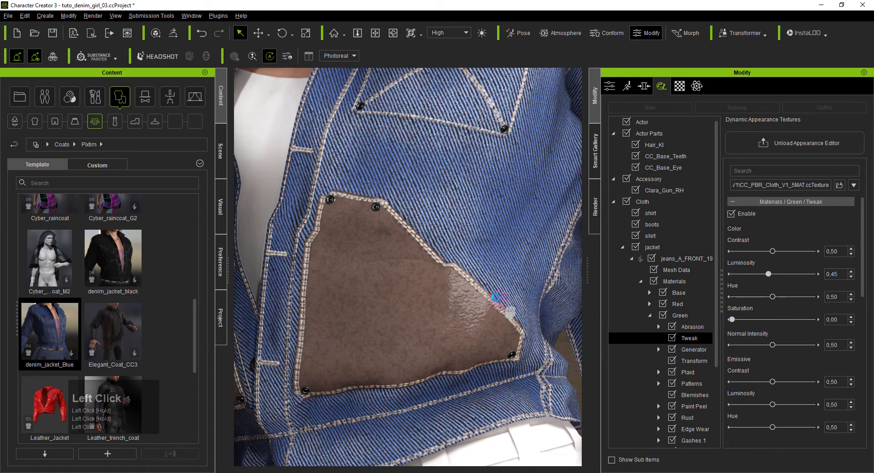
pyautogui.moveTo(768, 275); pyautogui.dragTo(760, 275)
# - Examine the leather pockets, the Base material's Abrasion settings and the Curvature map in the jacket's Mesh Data
pyautogui.keyDown('alt'); pyautogui.moveTo(574, 280); pyautogui.dragTo(378, 298, button='right'); pyautogui.keyUp('alt')
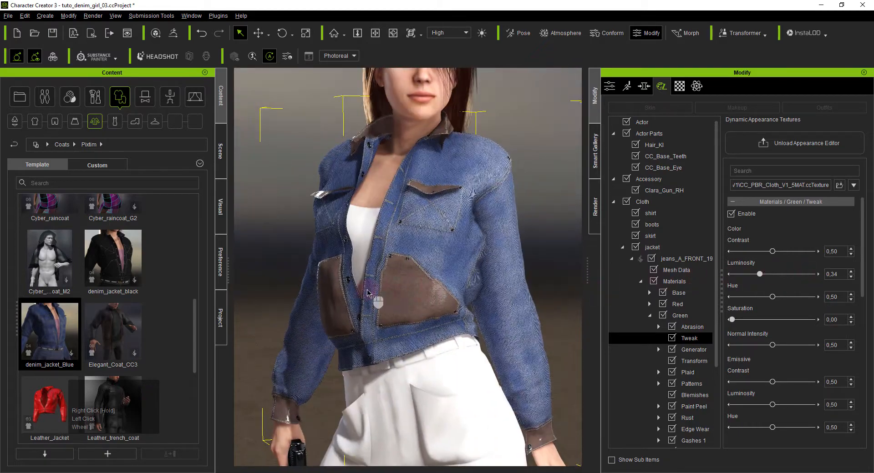
pyautogui.scroll(3, 400, 314)
pyautogui.keyDown('alt'); pyautogui.moveTo(427, 328); pyautogui.dragTo(432, 300); pyautogui.keyUp('alt')
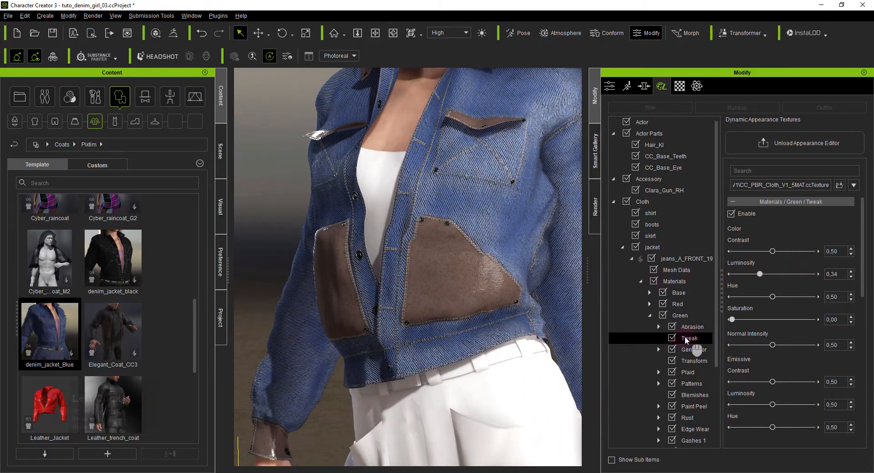
pyautogui.click(678, 293)
pyautogui.click(648, 293)
pyautogui.click(690, 305)
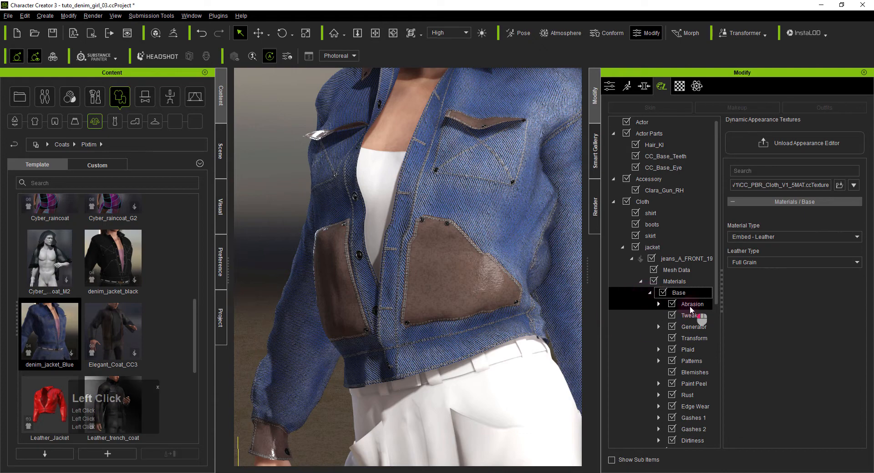
pyautogui.click(745, 252)
pyautogui.click(749, 273)
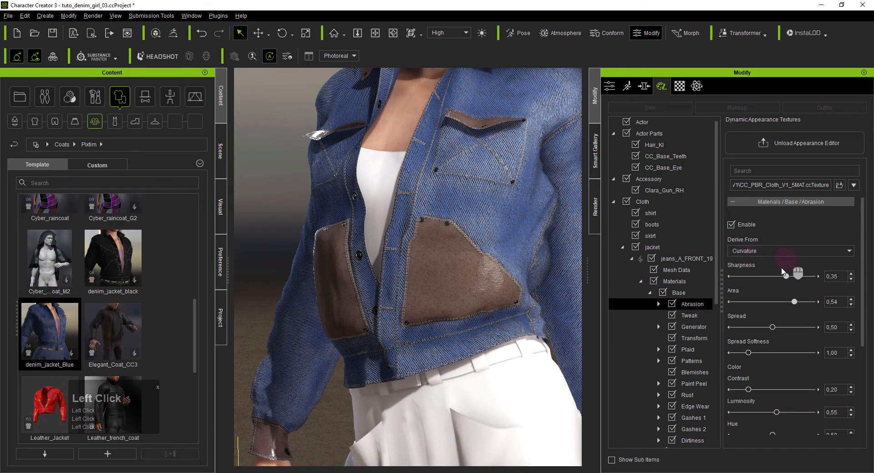
pyautogui.click(676, 270)
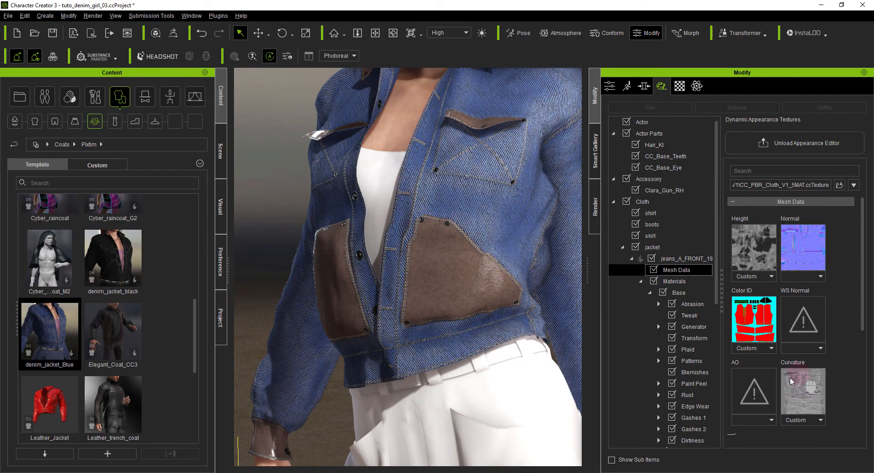
pyautogui.click(669, 308)
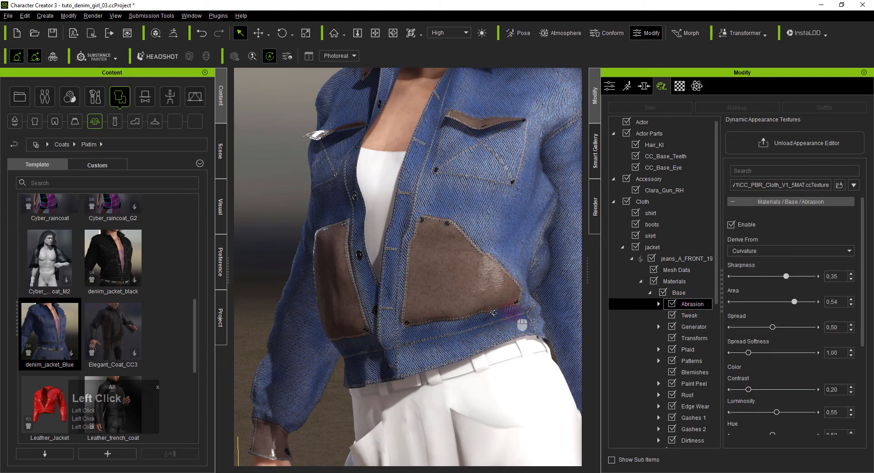
# - Set the Base material's Abrasion to Spread 0.32, Sharpness 0.00 and color Luminosity 0.56
pyautogui.keyDown('alt'); pyautogui.moveTo(494, 313); pyautogui.dragTo(416, 296); pyautogui.keyUp('alt')
pyautogui.scroll(1, 417, 296)
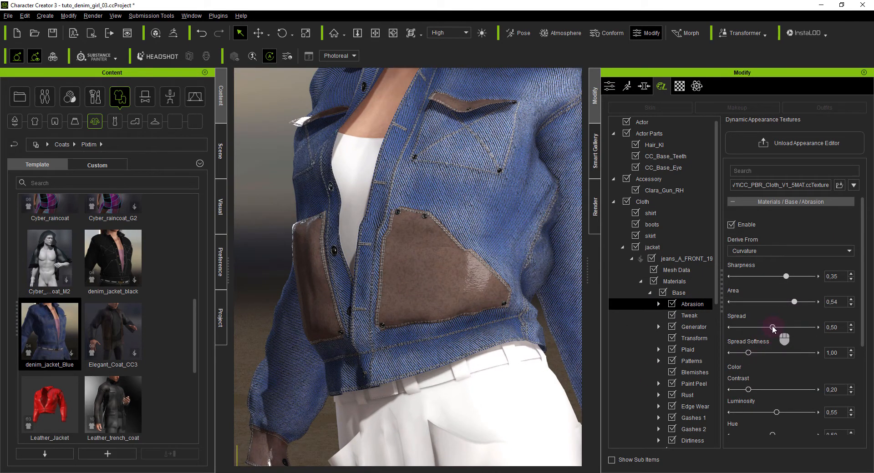
pyautogui.moveTo(772, 329); pyautogui.dragTo(759, 330)
pyautogui.moveTo(410, 318); pyautogui.dragTo(433, 320, button='right')
pyautogui.moveTo(787, 277); pyautogui.dragTo(782, 277)
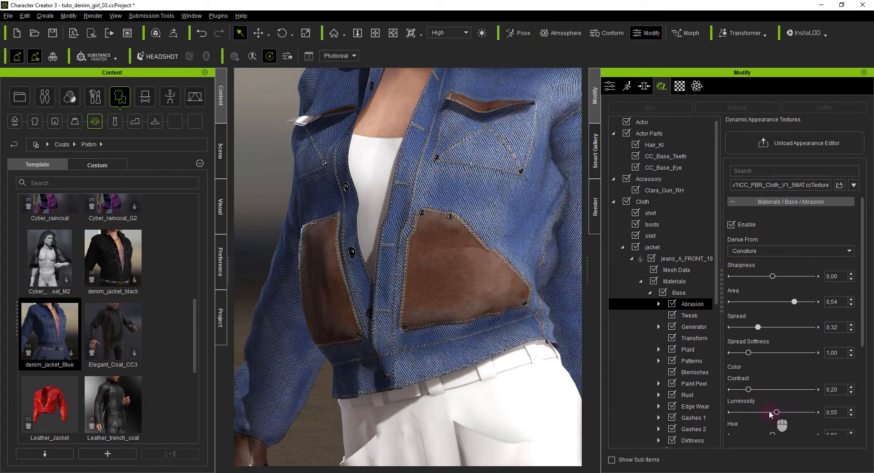
pyautogui.moveTo(776, 413); pyautogui.dragTo(778, 415)
pyautogui.scroll(-4, 416, 316)
pyautogui.keyDown('alt'); pyautogui.moveTo(416, 315); pyautogui.dragTo(462, 309, button='right'); pyautogui.keyUp('alt')
pyautogui.scroll(-1, 462, 310)
pyautogui.keyDown('alt'); pyautogui.moveTo(464, 314); pyautogui.dragTo(408, 304); pyautogui.keyUp('alt')
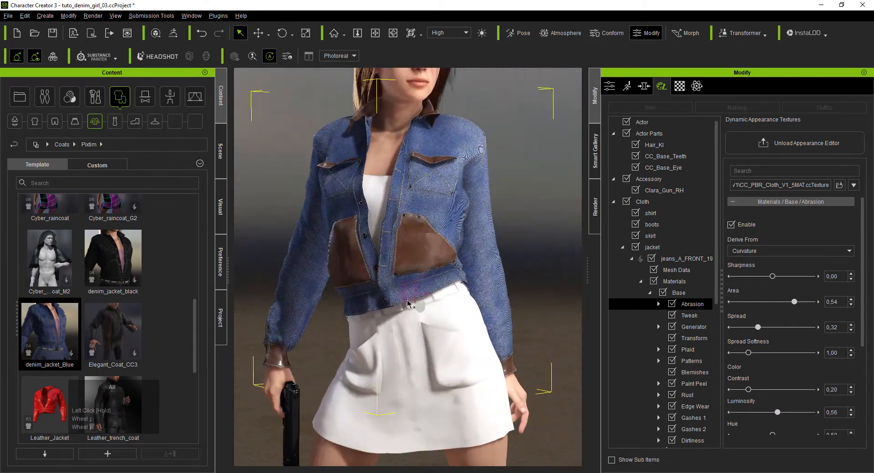
pyautogui.moveTo(407, 304); pyautogui.dragTo(484, 308, button='right')
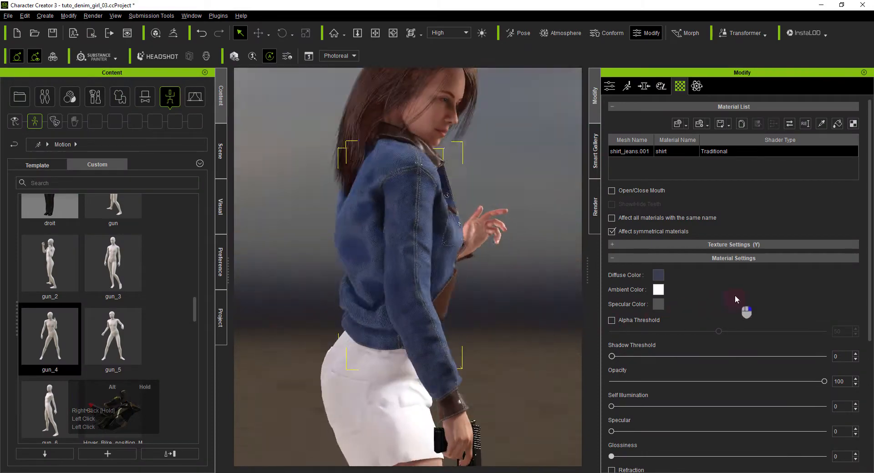
# - Compare the jacket's back in Character Creator with the eagle logo and the back pieces of jacket_ID.psd in Krita
pyautogui.moveTo(417, 301); pyautogui.dragTo(661, 269, button='right')
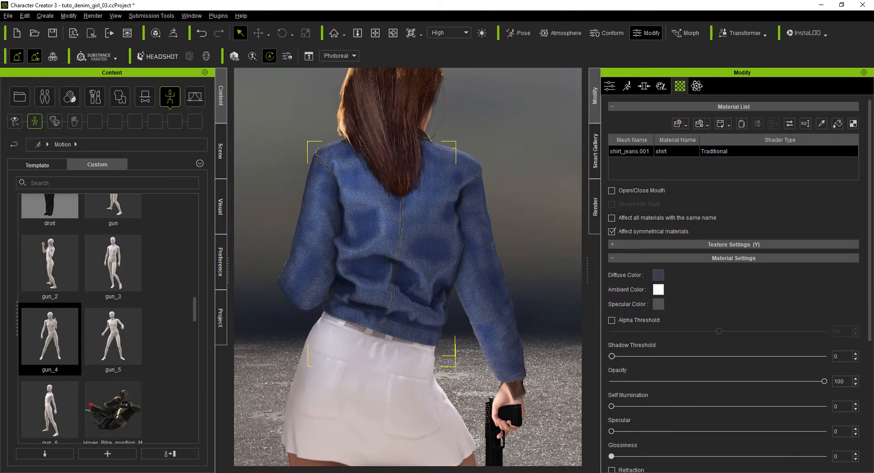
pyautogui.doubleClick(658, 275)
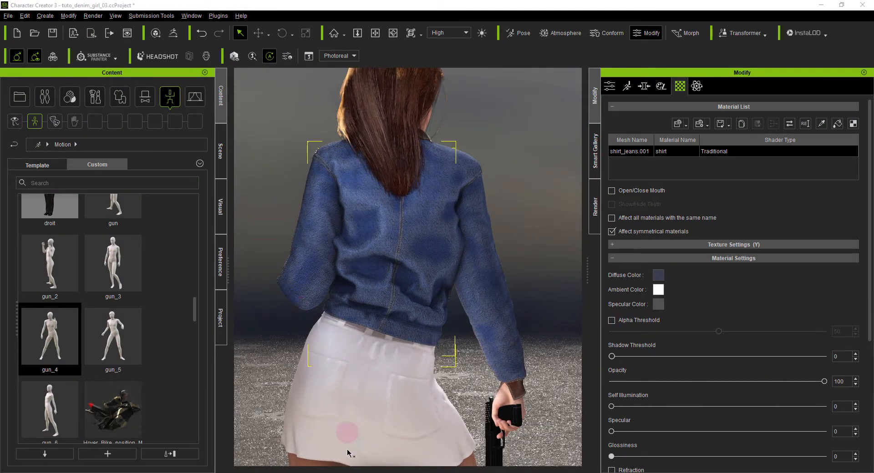
pyautogui.moveTo(337, 468)
pyautogui.click(327, 444)
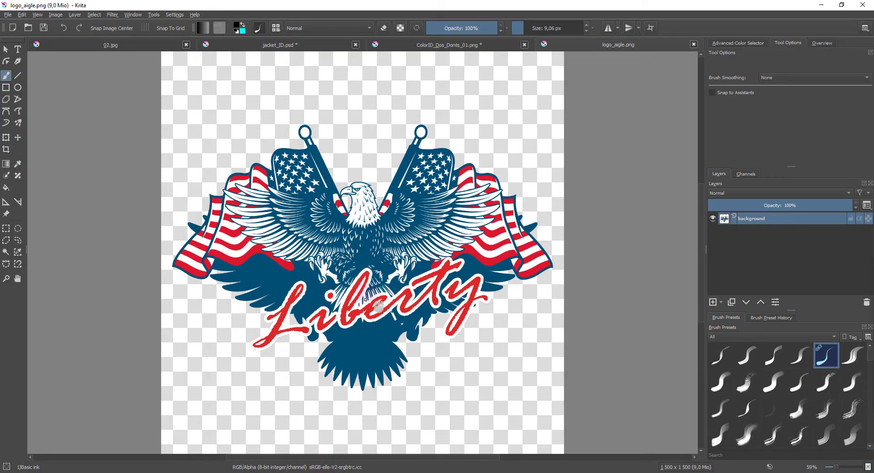
pyautogui.click(476, 470)
pyautogui.keyDown('alt'); pyautogui.moveTo(396, 324); pyautogui.dragTo(405, 340, button='right'); pyautogui.keyUp('alt')
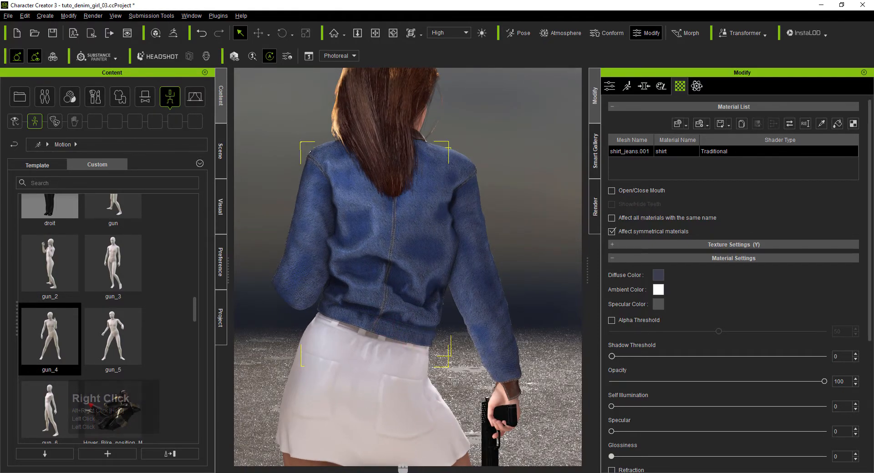
pyautogui.click(336, 469)
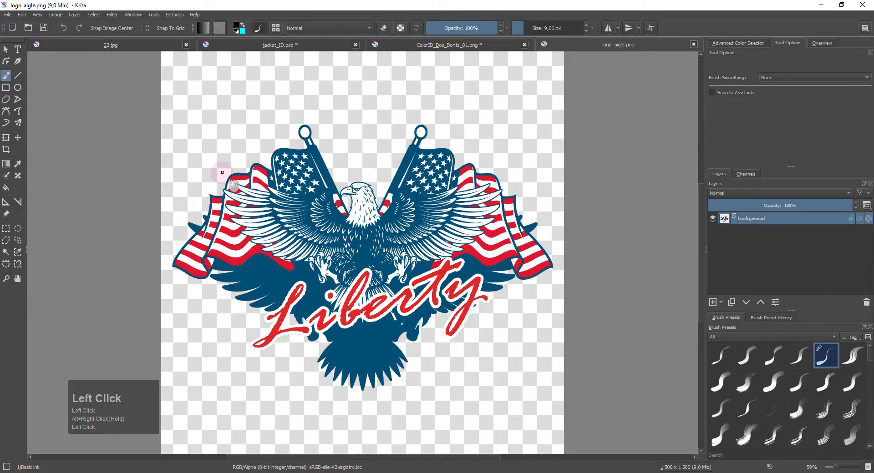
pyautogui.click(278, 45)
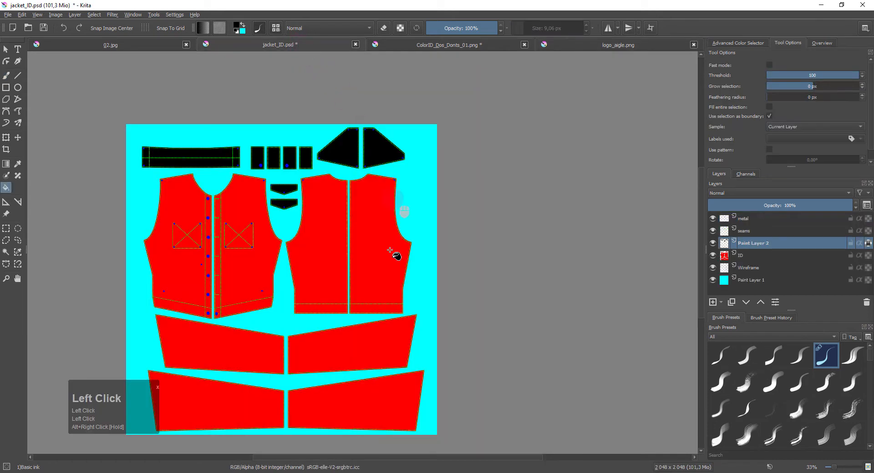
pyautogui.scroll(4, 359, 223)
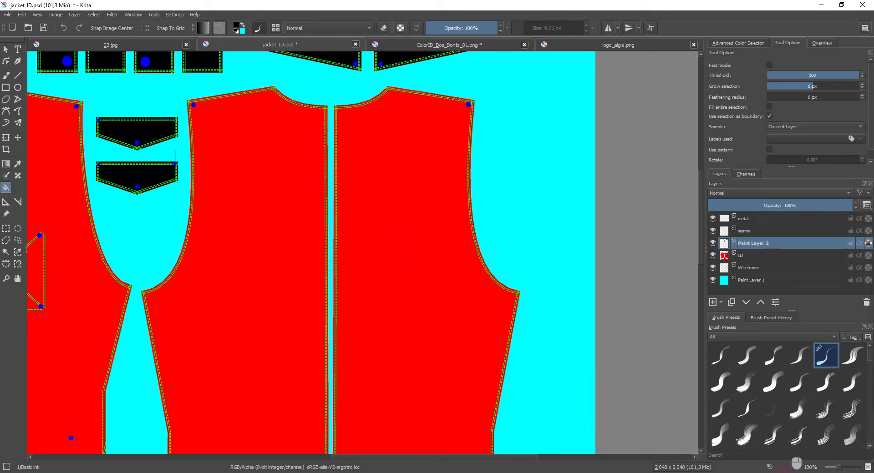
pyautogui.click(501, 109)
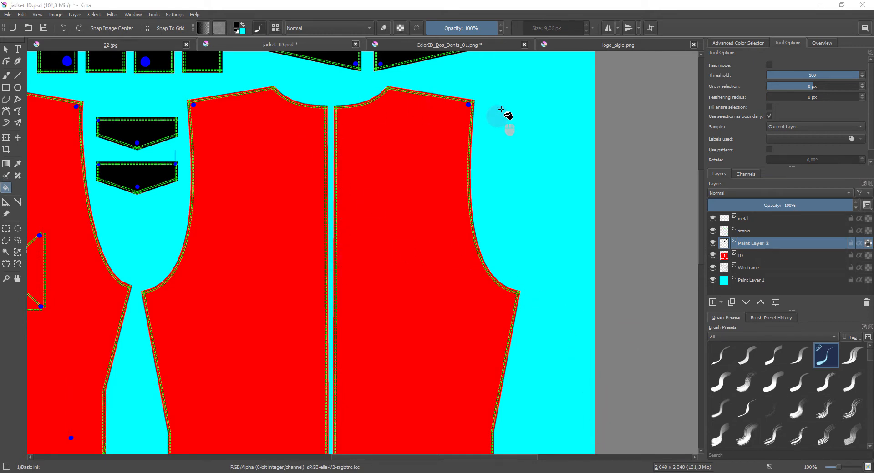
# - Select the opaque area of the eagle logo in logo_aigle.png, copy it and paste it into jacket_ID.psd
pyautogui.click(621, 45)
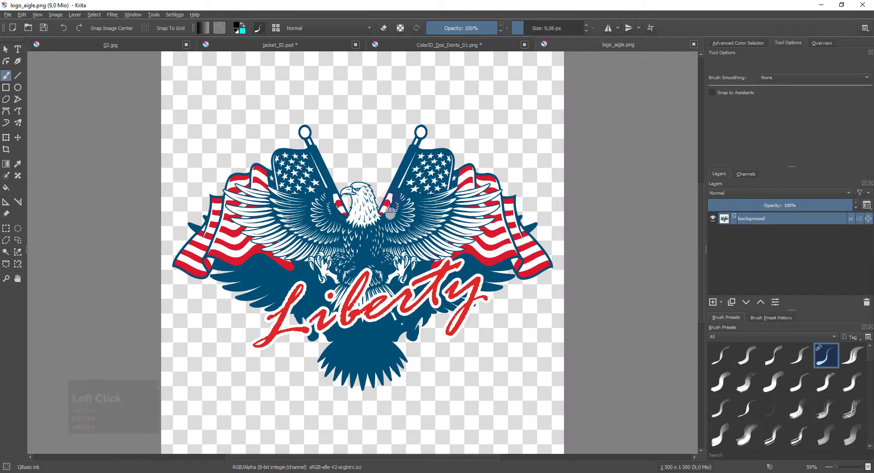
pyautogui.click(718, 209)
pyautogui.keyDown('ctrl'); pyautogui.click(723, 222); pyautogui.keyUp('ctrl')
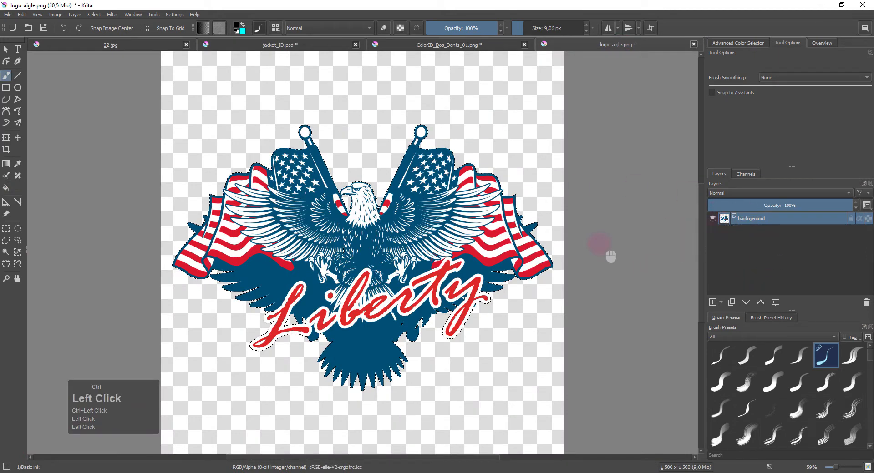
pyautogui.hotkey('ctrl', 'c')
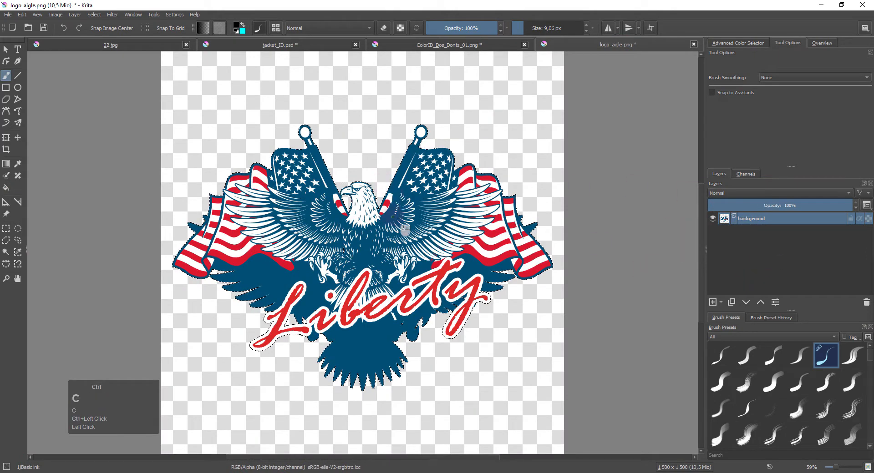
pyautogui.click(448, 44)
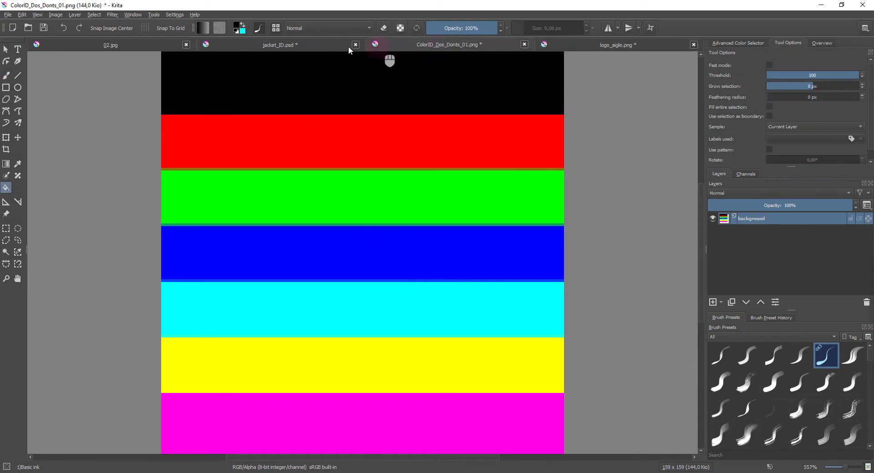
pyautogui.click(288, 45)
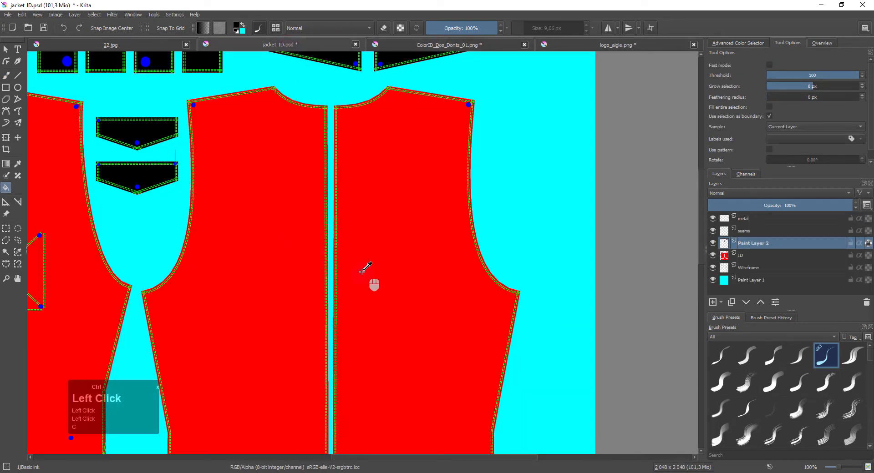
pyautogui.hotkey('ctrl', 'v')
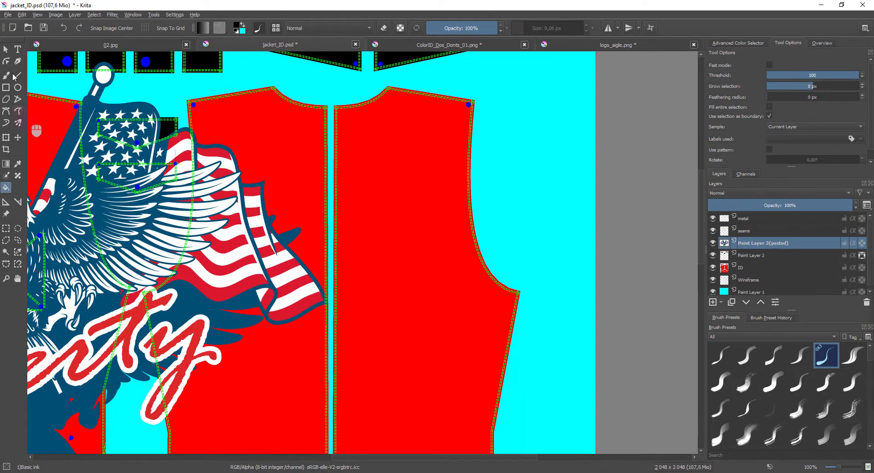
# - Move the pasted eagle logo over the jacket's back pieces, centred on the middle seam, checking it with the seams layer hidden and shown
pyautogui.click(17, 138)
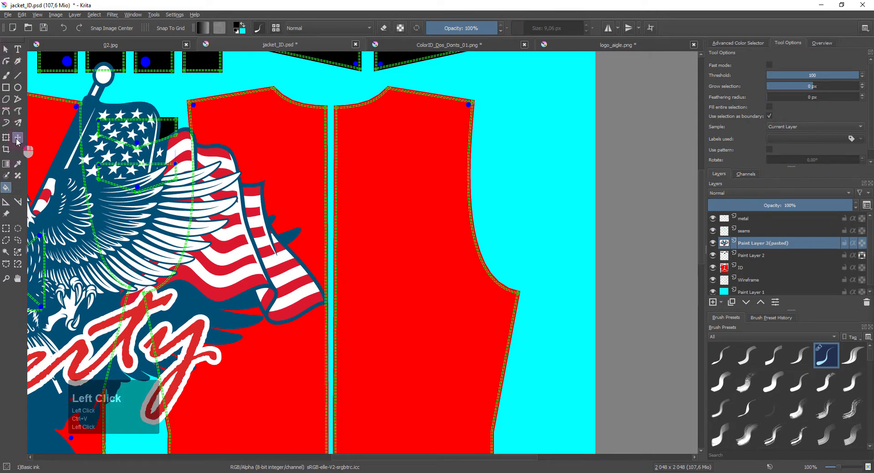
pyautogui.moveTo(127, 225); pyautogui.dragTo(446, 235)
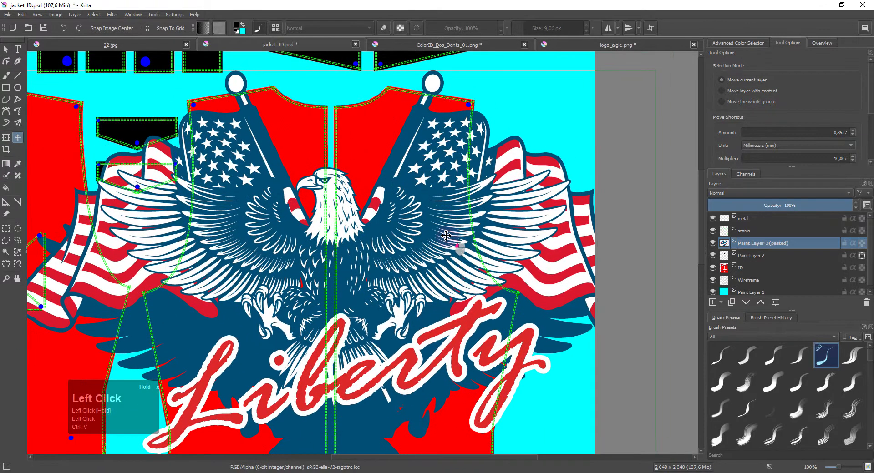
pyautogui.click(712, 231)
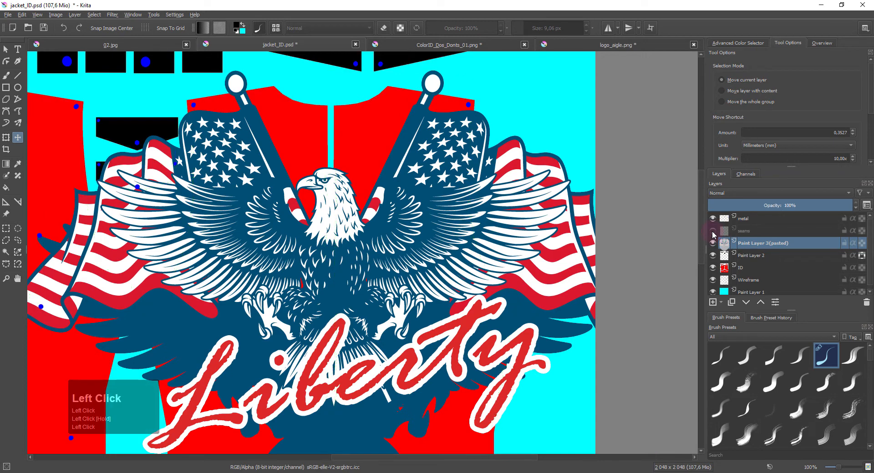
pyautogui.click(713, 231)
pyautogui.scroll(-1, 362, 300)
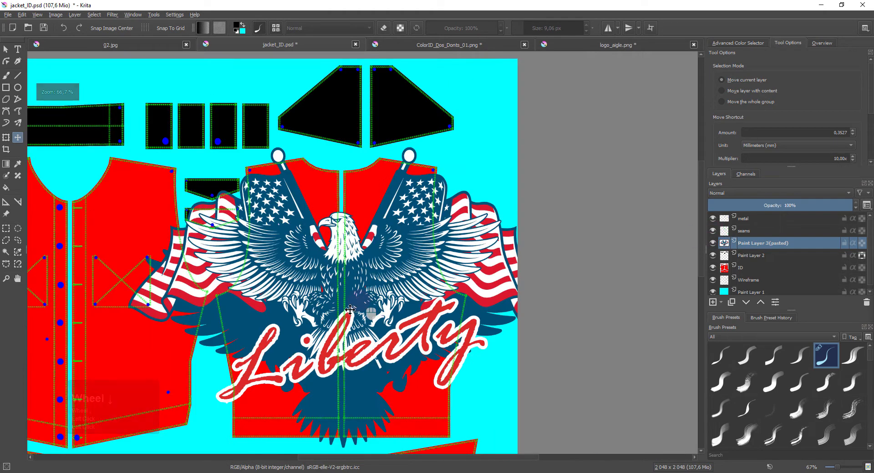
# - Scale the pasted eagle logo down to fit within the jacket's back pieces and centre it higher over the middle seam
pyautogui.click(750, 245)
pyautogui.hotkey('ctrl', 't')
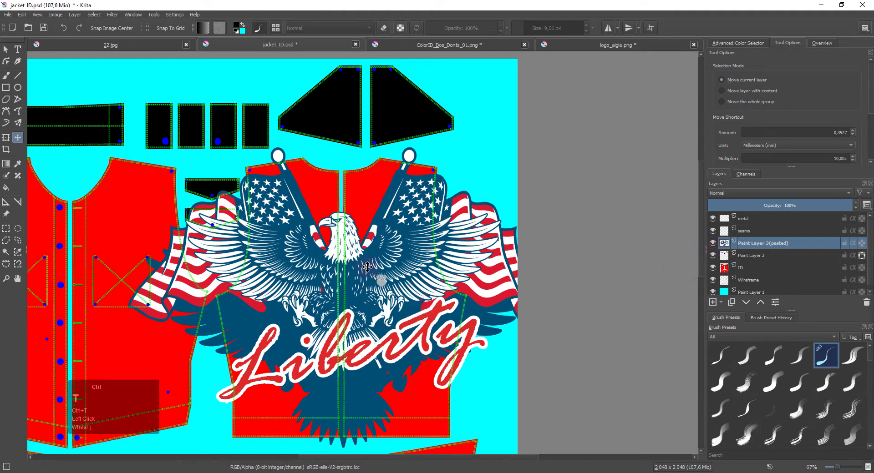
pyautogui.keyDown('shift'); pyautogui.moveTo(559, 148); pyautogui.dragTo(453, 210); pyautogui.keyUp('shift')
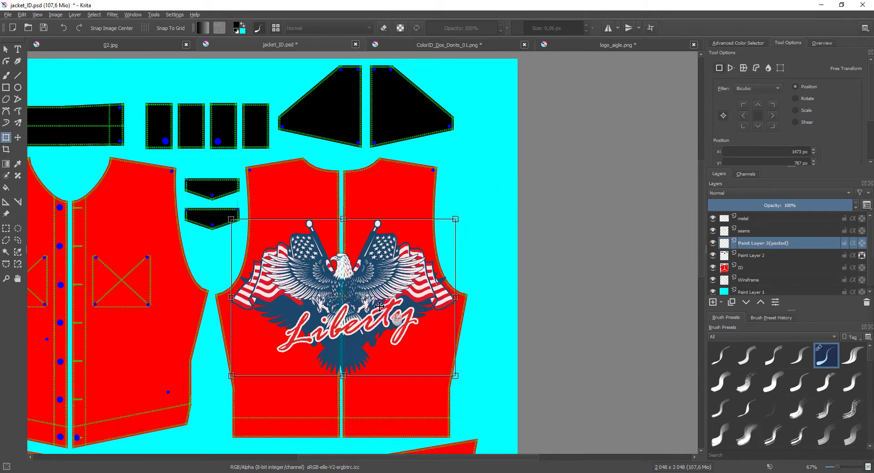
pyautogui.moveTo(378, 285); pyautogui.dragTo(377, 259)
pyautogui.keyDown('shift'); pyautogui.moveTo(453, 193); pyautogui.dragTo(436, 203); pyautogui.keyUp('shift')
pyautogui.moveTo(293, 268); pyautogui.dragTo(293, 270)
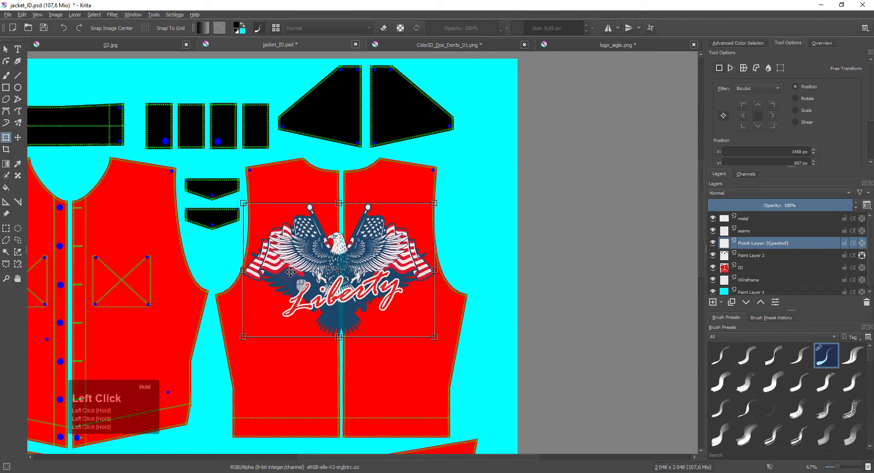
pyautogui.press('Return')
# - Select everything outside the left back piece by picking that piece on the ID layer and inverting the selection
pyautogui.scroll(3, 323, 260)
pyautogui.hotkey('ctrl', 'shift', 'a')
pyautogui.click(6, 228)
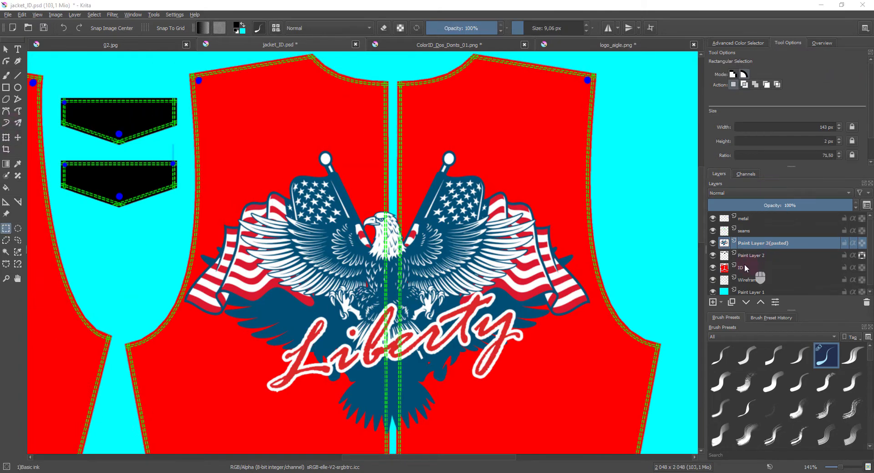
pyautogui.click(750, 268)
pyautogui.click(6, 252)
pyautogui.click(304, 139)
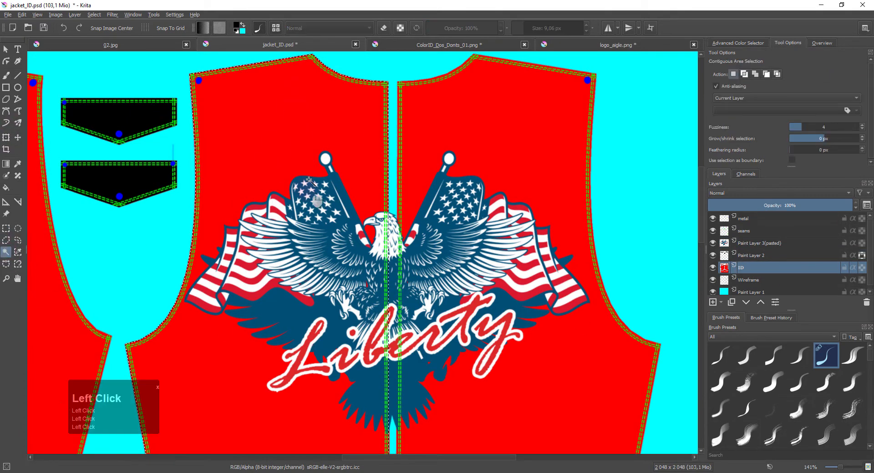
pyautogui.scroll(-3, 311, 141)
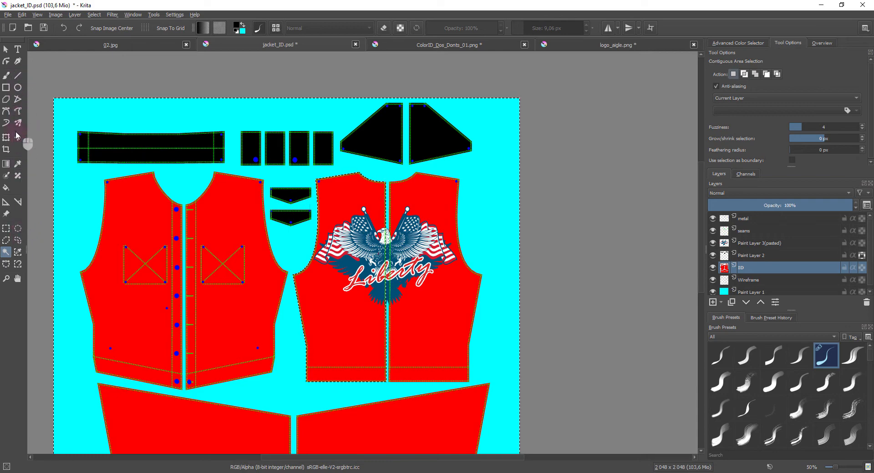
# - Shift the selected right half of the pasted eagle logo sideways so the seam gap splits the logo between the two back pieces
pyautogui.press('t')
pyautogui.scroll(1, 333, 285)
pyautogui.scroll(3, 333, 285)
pyautogui.scroll(-1, 545, 205)
pyautogui.moveTo(582, 165)
pyautogui.mouseDown()
pyautogui.moveTo(592, 165)
pyautogui.moveTo(569, 161)
pyautogui.mouseUp()
pyautogui.hotkey('ctrl', 'z')
pyautogui.click(740, 244)
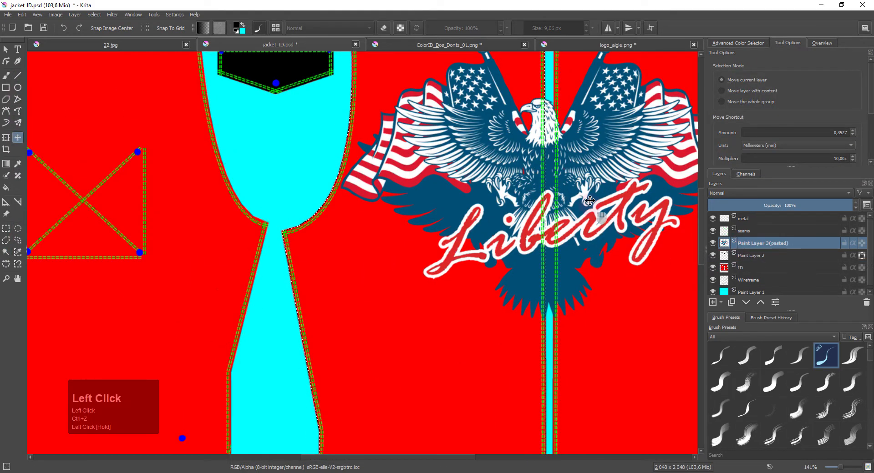
pyautogui.moveTo(591, 200); pyautogui.dragTo(598, 199)
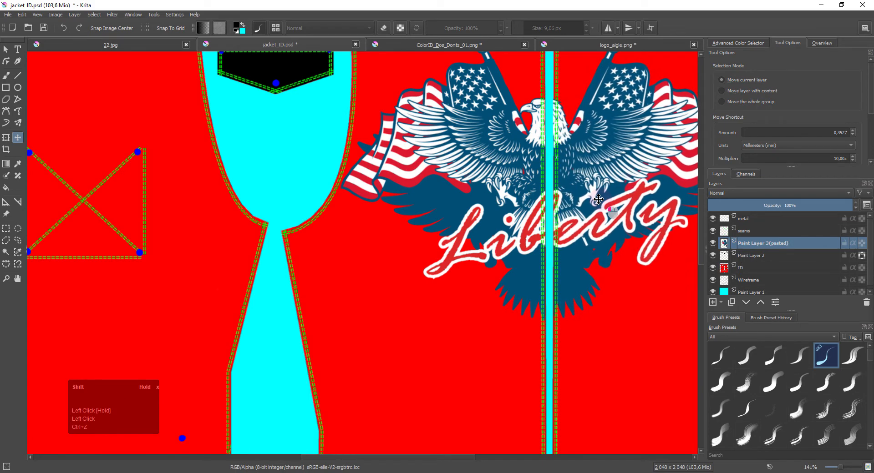
pyautogui.moveTo(626, 262); pyautogui.dragTo(506, 296)
pyautogui.scroll(2, 478, 299)
pyautogui.scroll(-4, 478, 298)
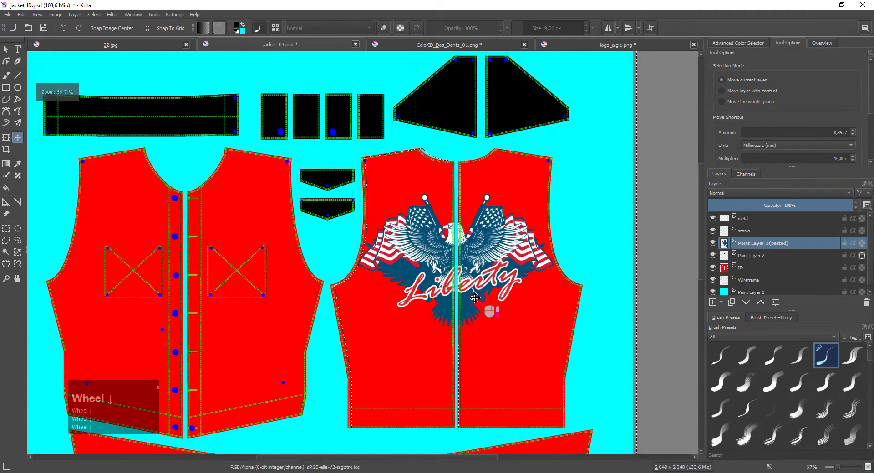
# - Clear the selection and hide Paint Layer 2, ID, Wireframe, Paint Layer 1 and metal, keeping the logo and seams layers shown
pyautogui.click(713, 255)
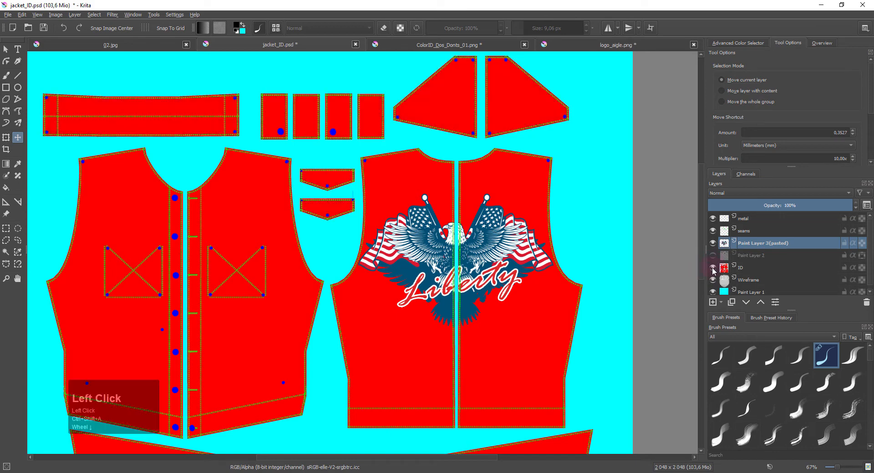
pyautogui.click(713, 267)
pyautogui.click(713, 280)
pyautogui.click(713, 292)
pyautogui.click(712, 302)
pyautogui.scroll(-3, 724, 306)
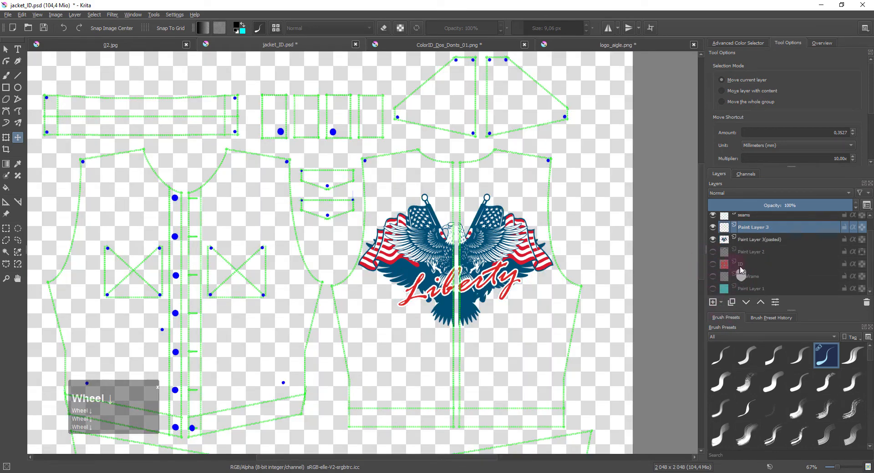
pyautogui.hotkey('ctrl', 'z')
pyautogui.scroll(2, 715, 234)
pyautogui.click(713, 219)
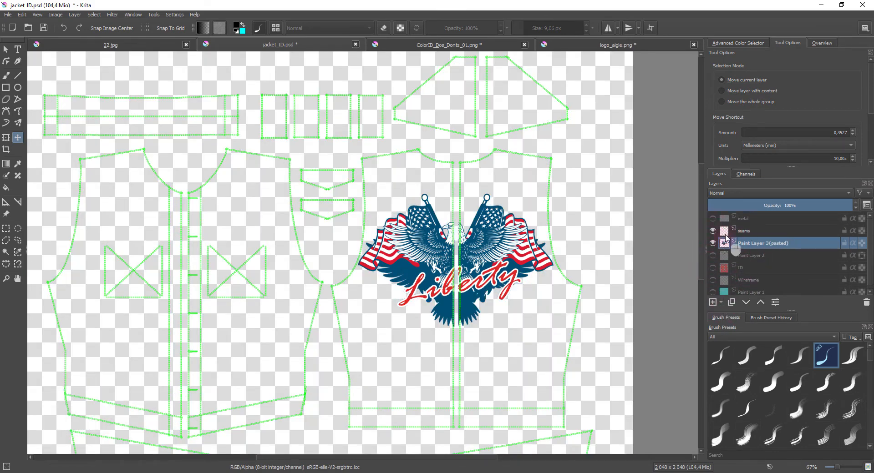
# - Make a selection from the seams layer's opaque stitches and hide that layer
pyautogui.click(726, 232)
pyautogui.scroll(4, 476, 232)
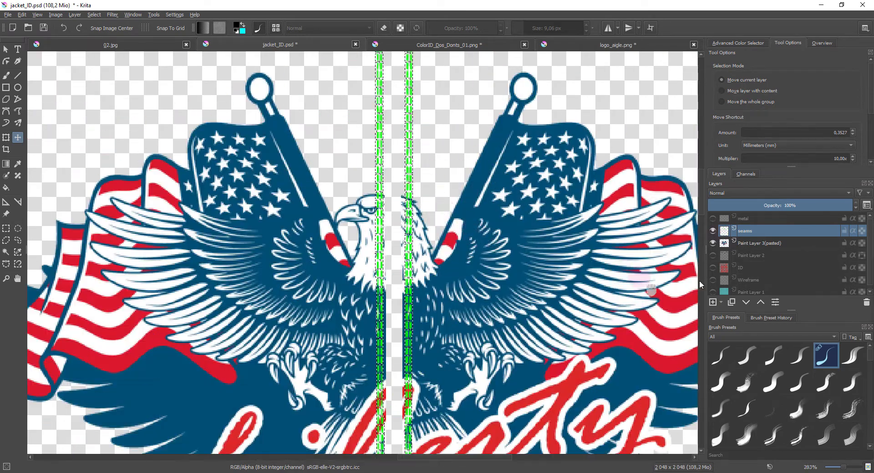
pyautogui.click(712, 230)
# - Add a transparency mask from the stitch selection to the pasted logo layer and invert it to cut the seams out
pyautogui.click(726, 244)
pyautogui.rightClick(725, 245)
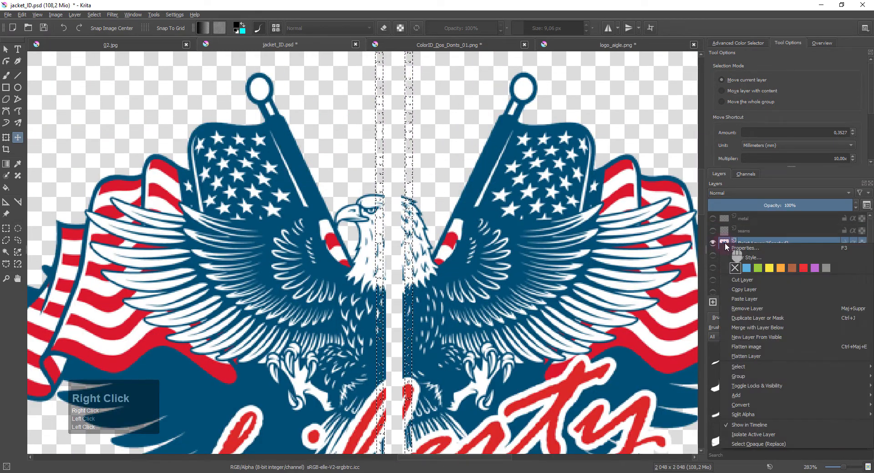
pyautogui.click(736, 396)
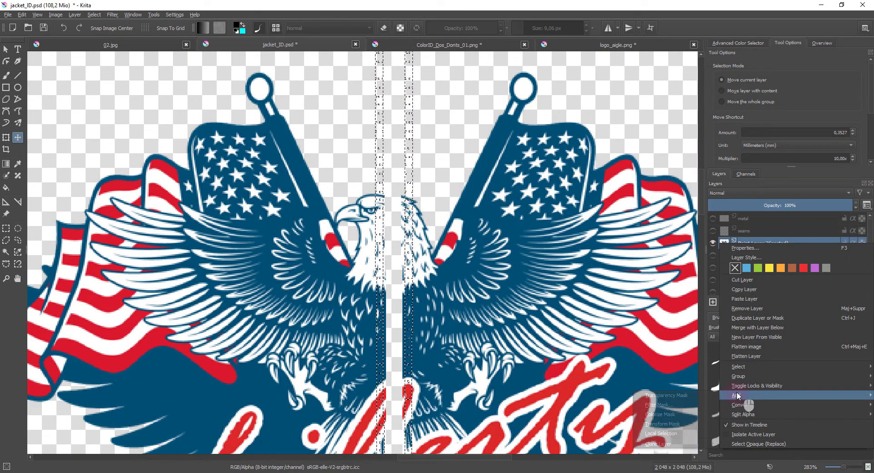
pyautogui.click(688, 396)
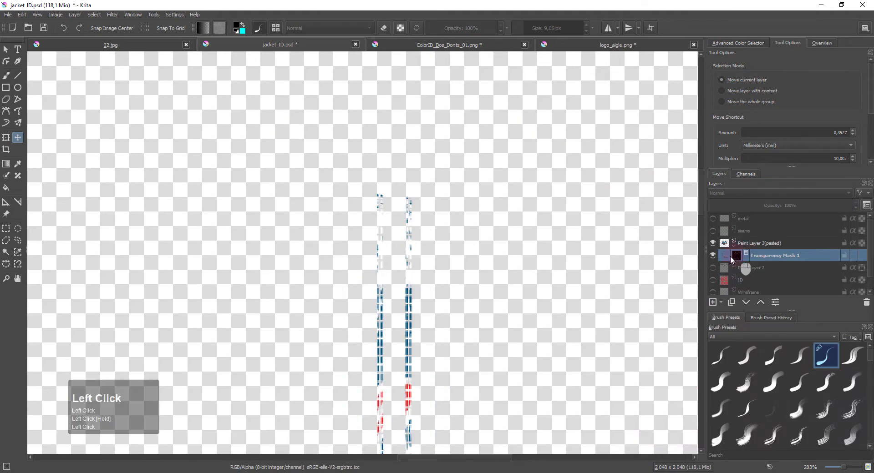
pyautogui.scroll(-2, 444, 379)
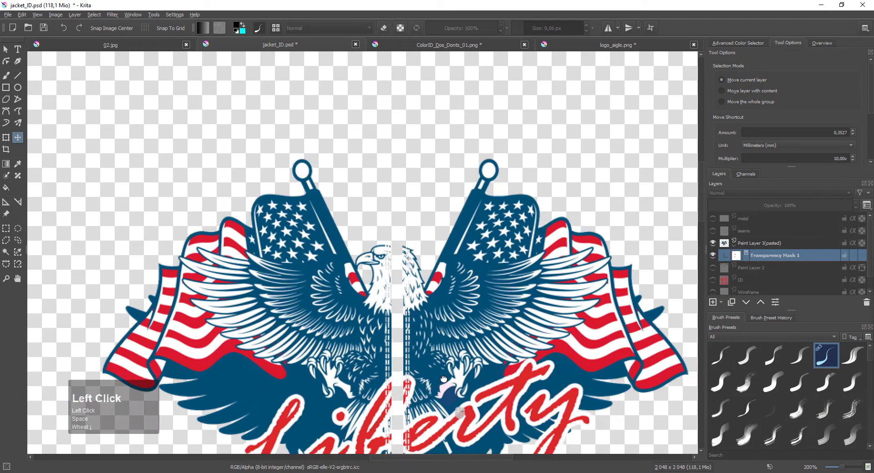
pyautogui.moveTo(444, 379); pyautogui.dragTo(440, 291)
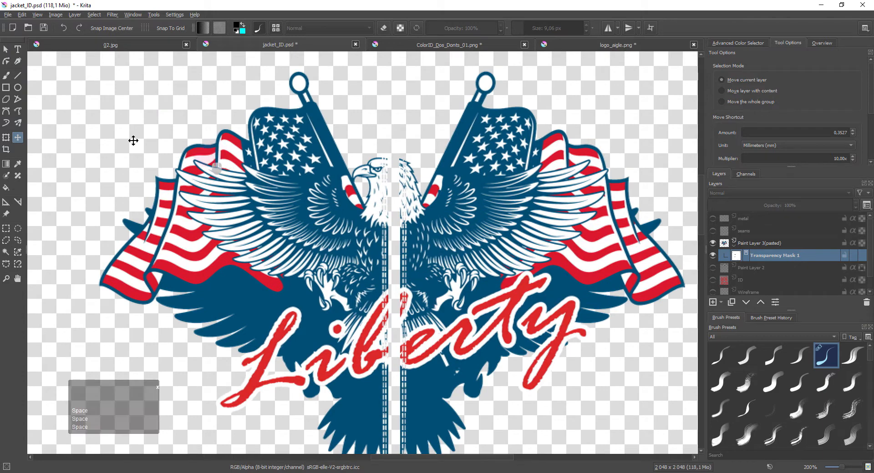
# - Export the masked eagle logo as a new PNG file in the Tuto folder, separate from jacket_ID.png
pyautogui.click(8, 15)
pyautogui.click(29, 92)
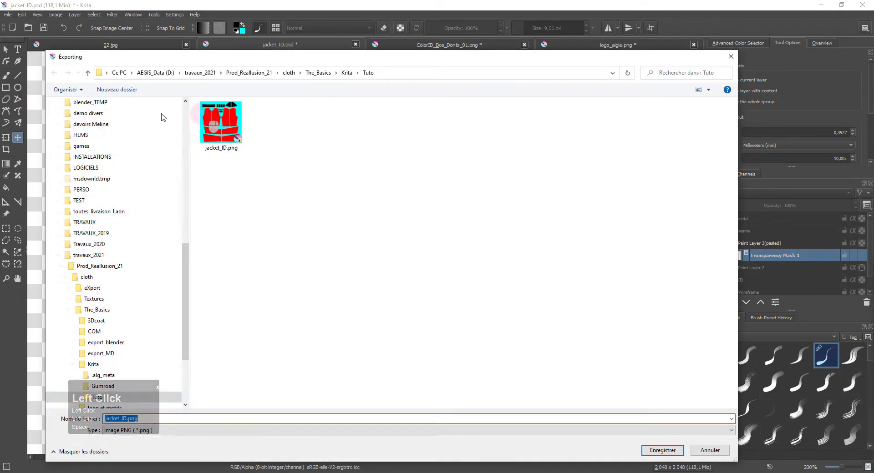
pyautogui.click(128, 419)
pyautogui.moveTo(46, 395); pyautogui.dragTo(152, 369)
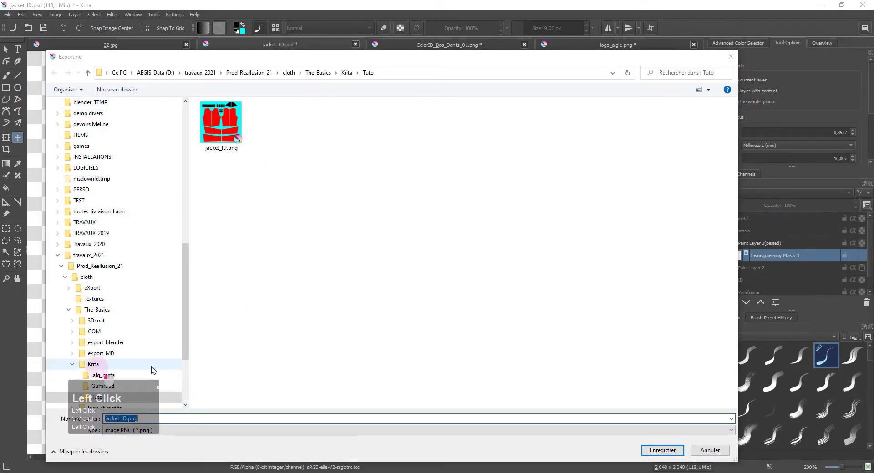
pyautogui.moveTo(45, 353); pyautogui.dragTo(174, 344)
pyautogui.click(256, 418)
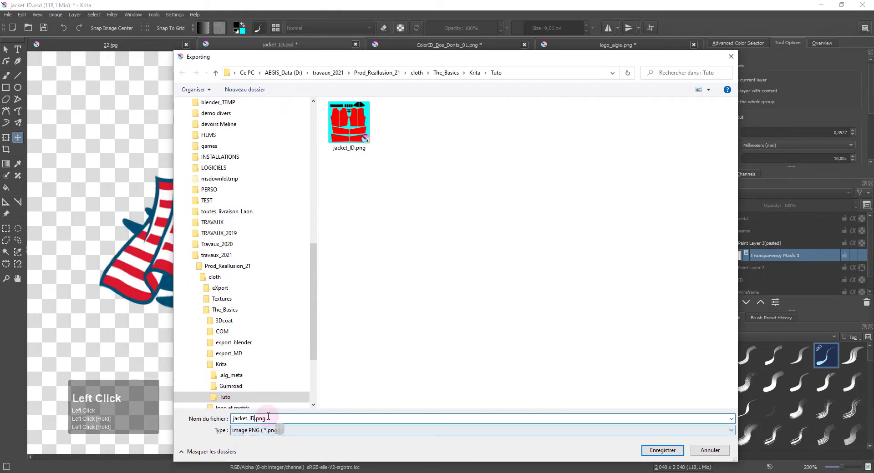
pyautogui.press('BackSpace')
pyautogui.write('eagle')
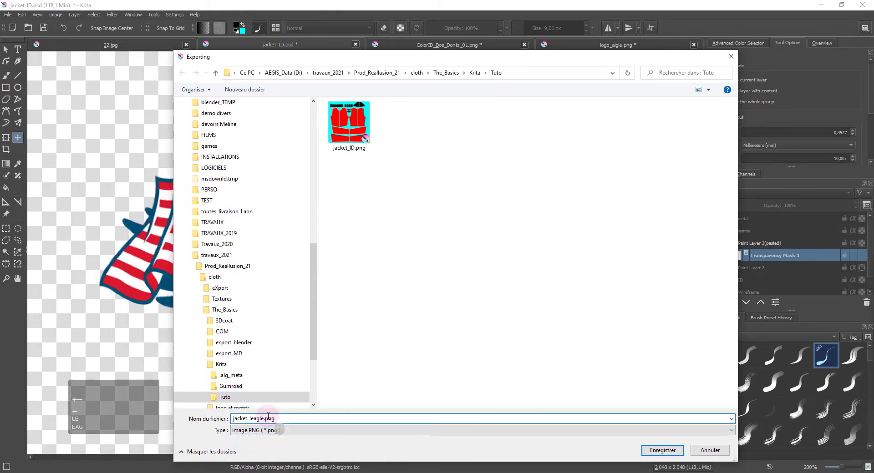
pyautogui.click(663, 450)
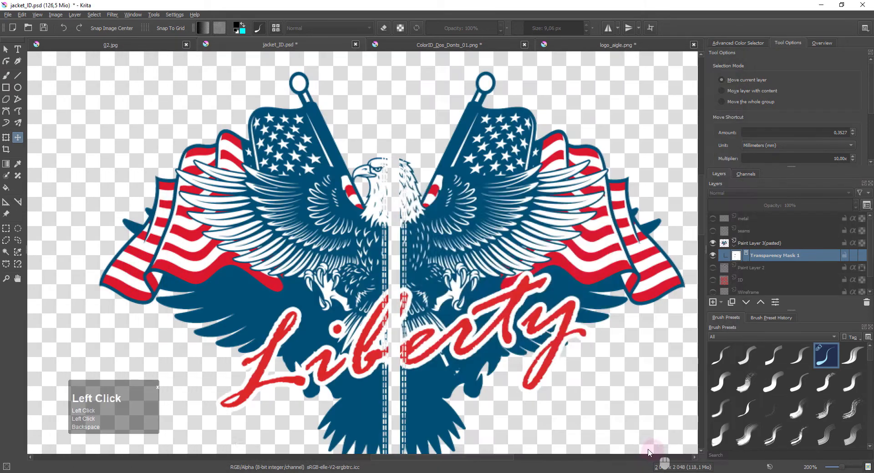
pyautogui.click(547, 354)
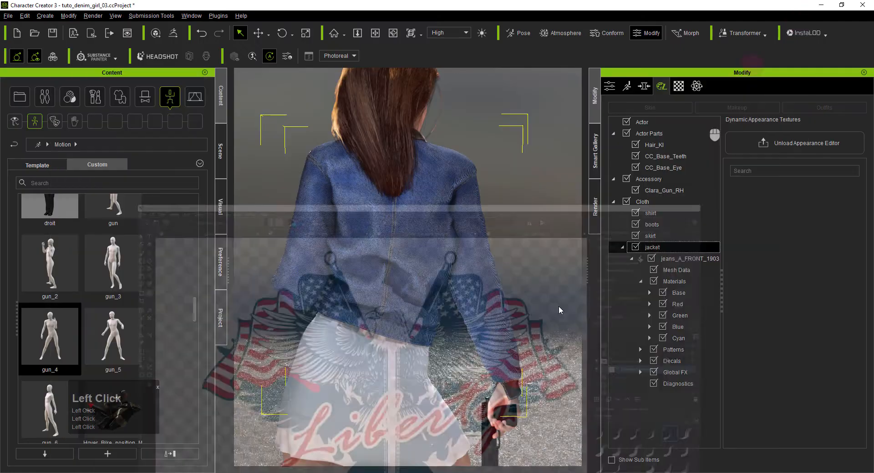
# - In Character Creator, load the exported eagle logo as the Base Color texture of the jacket's Decal 1
pyautogui.click(661, 247)
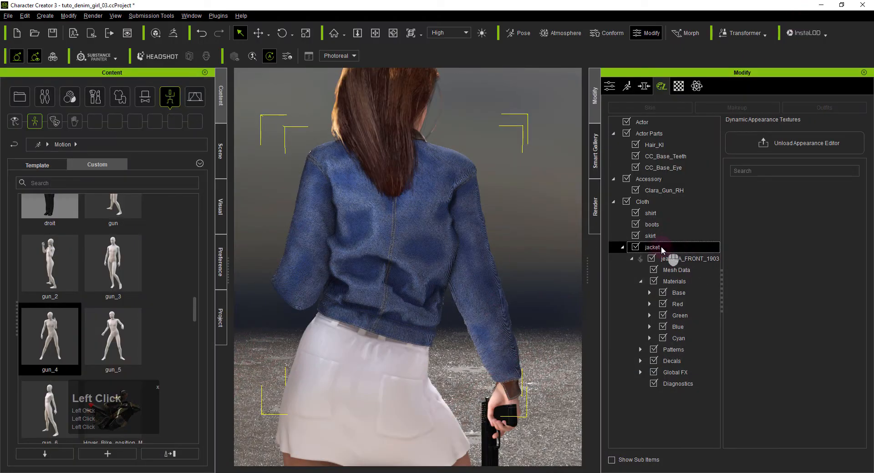
pyautogui.click(640, 281)
pyautogui.click(669, 304)
pyautogui.doubleClick(672, 304)
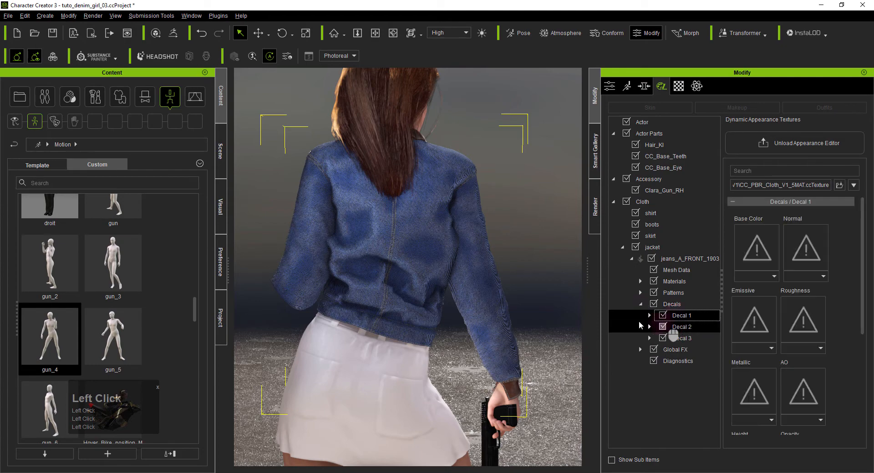
pyautogui.click(649, 316)
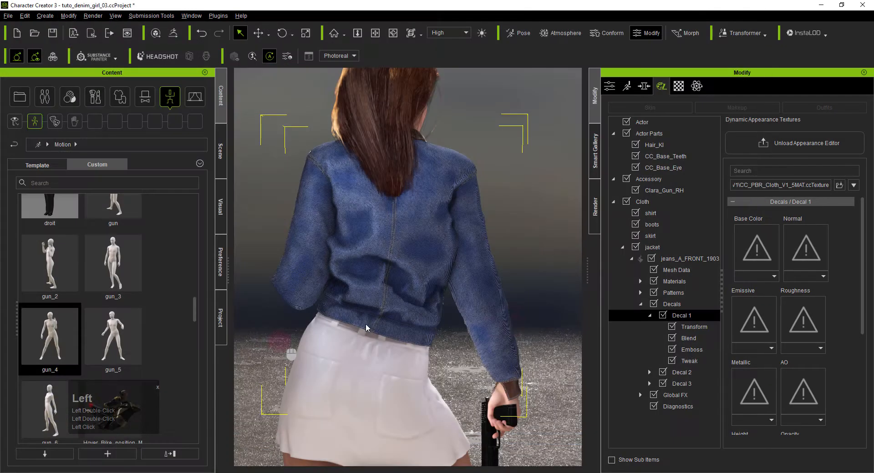
pyautogui.click(694, 348)
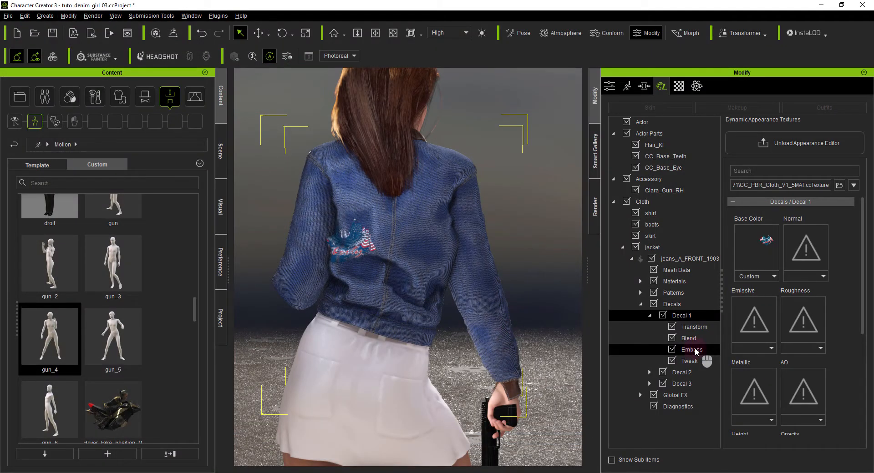
# - Set the Scale of Decal 1 to 1.00 in its Transform settings
pyautogui.click(694, 328)
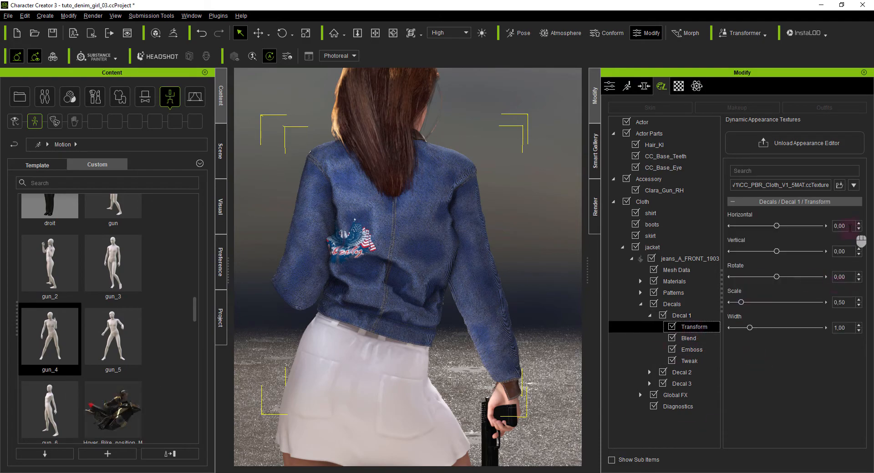
pyautogui.moveTo(842, 302); pyautogui.dragTo(803, 302)
pyautogui.press('Return')
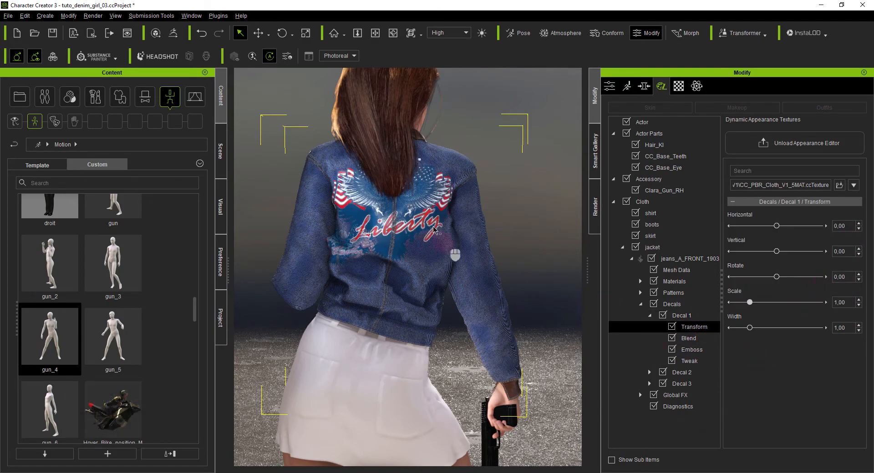
# - Examine the eagle decal on the jacket's back up close and open Decal 1's Blend settings
pyautogui.scroll(4, 455, 236)
pyautogui.keyDown('alt'); pyautogui.moveTo(389, 295); pyautogui.dragTo(608, 275, button='right'); pyautogui.keyUp('alt')
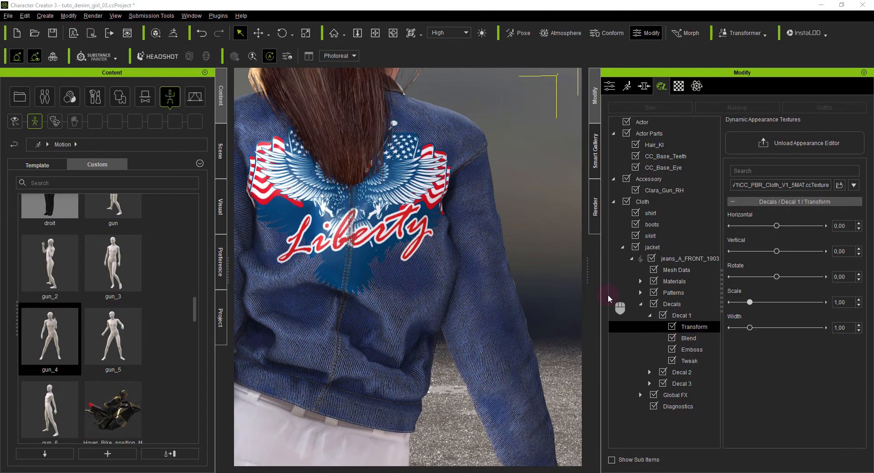
pyautogui.keyDown('alt'); pyautogui.moveTo(386, 283); pyautogui.dragTo(358, 248, button='right'); pyautogui.keyUp('alt')
pyautogui.keyDown('alt'); pyautogui.moveTo(359, 246); pyautogui.dragTo(381, 258); pyautogui.keyUp('alt')
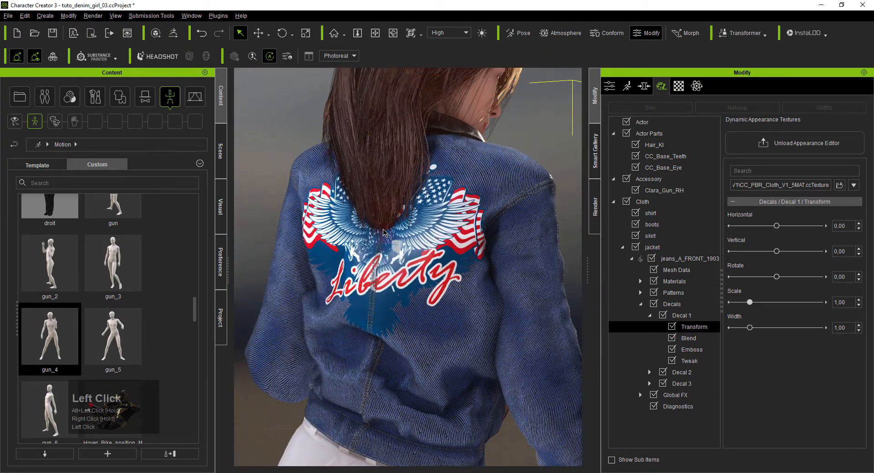
pyautogui.scroll(2, 387, 259)
pyautogui.keyDown('alt'); pyautogui.moveTo(389, 260); pyautogui.dragTo(401, 268, button='right'); pyautogui.keyUp('alt')
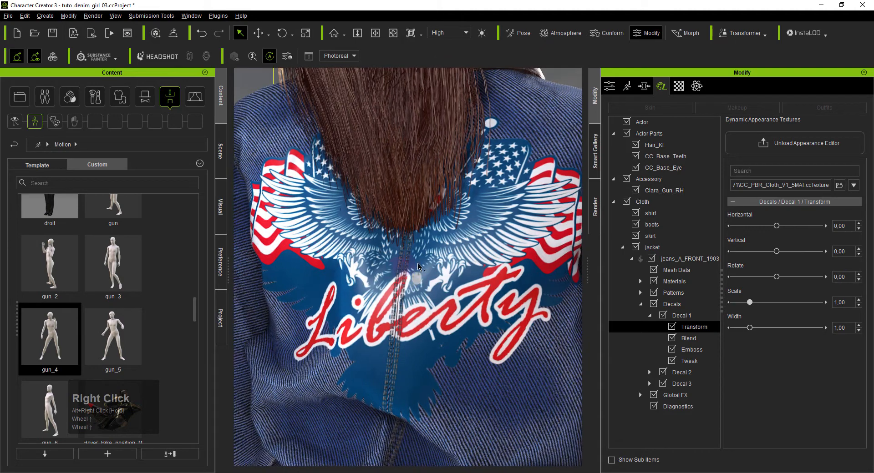
pyautogui.scroll(-3, 410, 277)
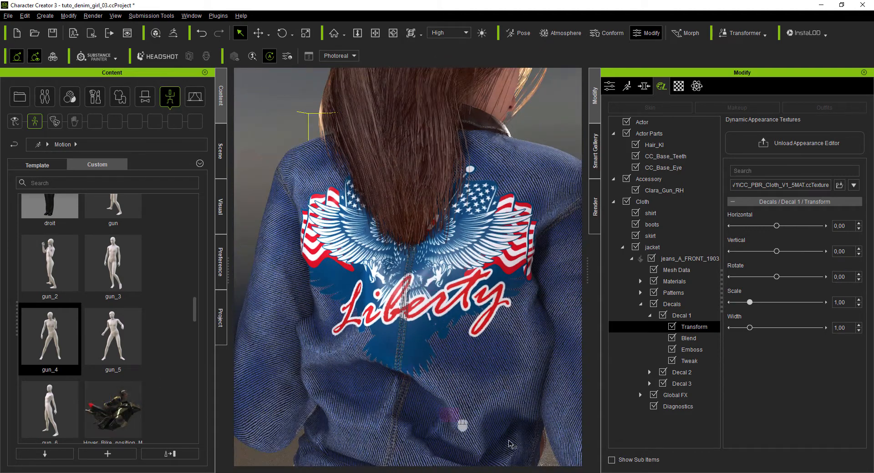
pyautogui.click(689, 337)
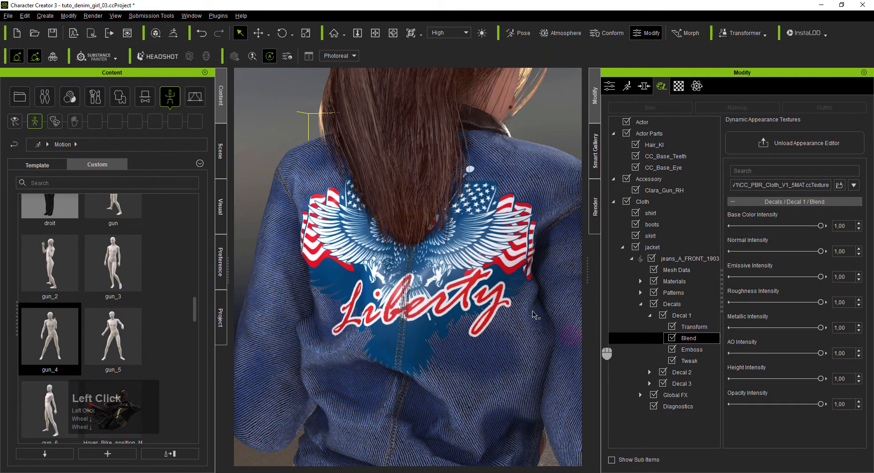
# - Lower Decal 1's Base Color Intensity to 0.59 and its Normal Intensity to 0.00
pyautogui.moveTo(821, 227); pyautogui.dragTo(798, 233)
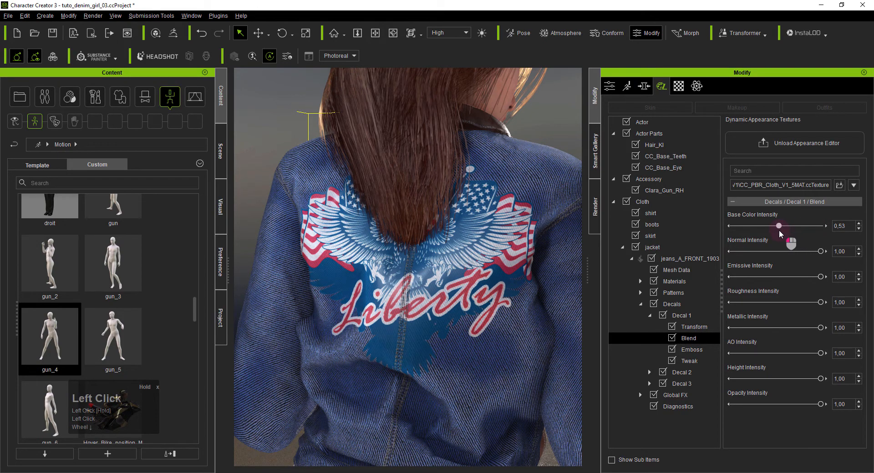
pyautogui.moveTo(779, 231); pyautogui.dragTo(784, 231)
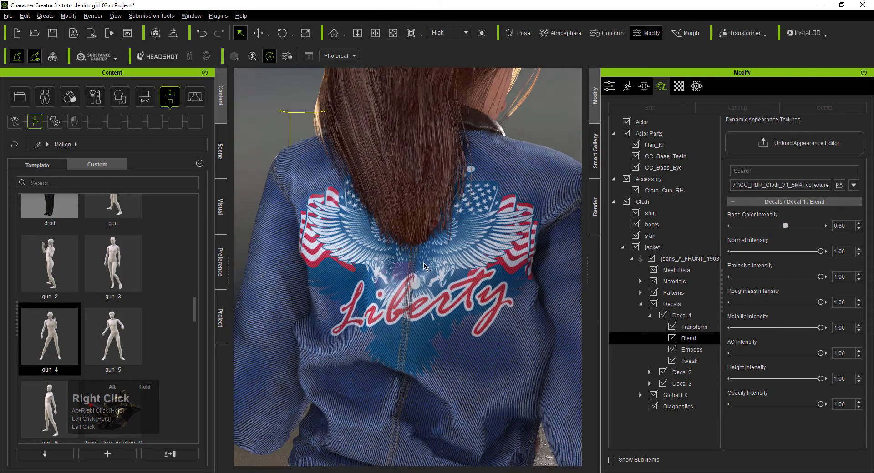
pyautogui.scroll(3, 416, 300)
pyautogui.keyDown('alt'); pyautogui.moveTo(415, 306); pyautogui.dragTo(449, 324, button='right'); pyautogui.keyUp('alt')
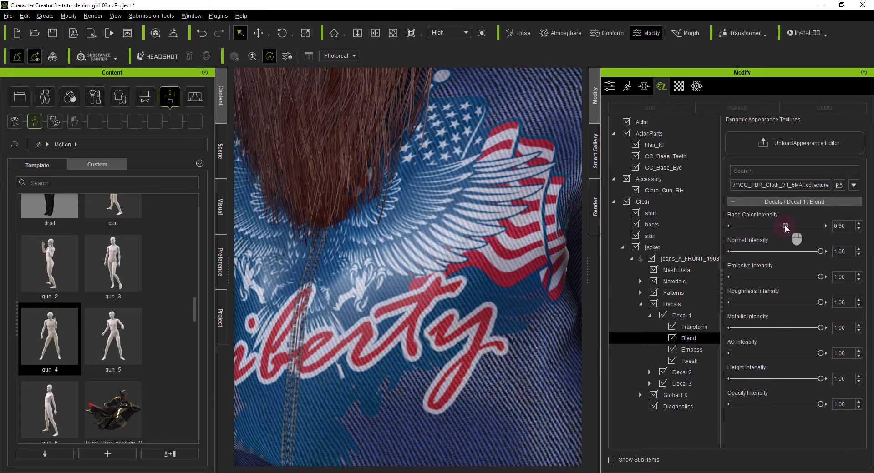
pyautogui.moveTo(785, 226)
pyautogui.mouseDown()
pyautogui.moveTo(839, 222)
pyautogui.moveTo(782, 233)
pyautogui.mouseUp()
pyautogui.moveTo(821, 252); pyautogui.dragTo(683, 244)
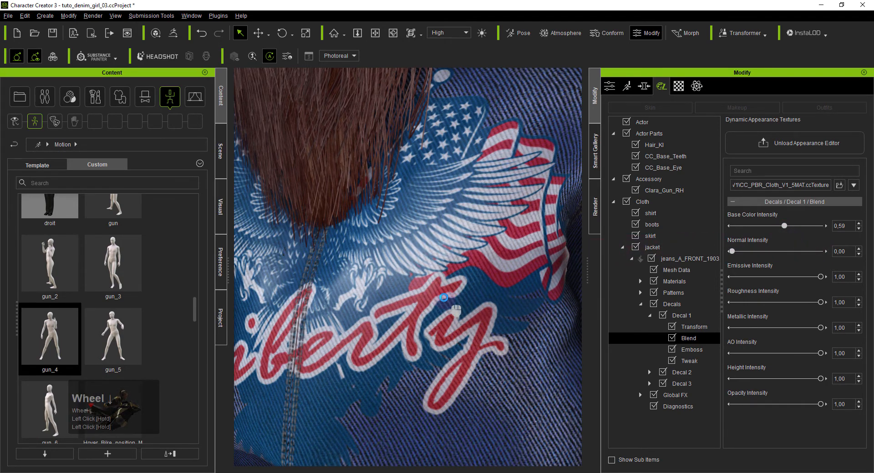
pyautogui.scroll(-3, 444, 298)
pyautogui.keyDown('alt'); pyautogui.moveTo(444, 297); pyautogui.dragTo(431, 302, button='right'); pyautogui.keyUp('alt')
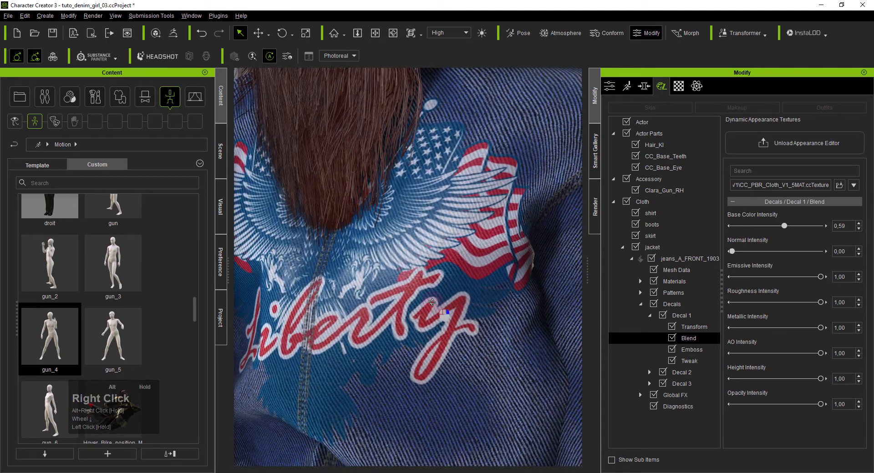
pyautogui.keyDown('alt'); pyautogui.moveTo(432, 302); pyautogui.dragTo(406, 296); pyautogui.keyUp('alt')
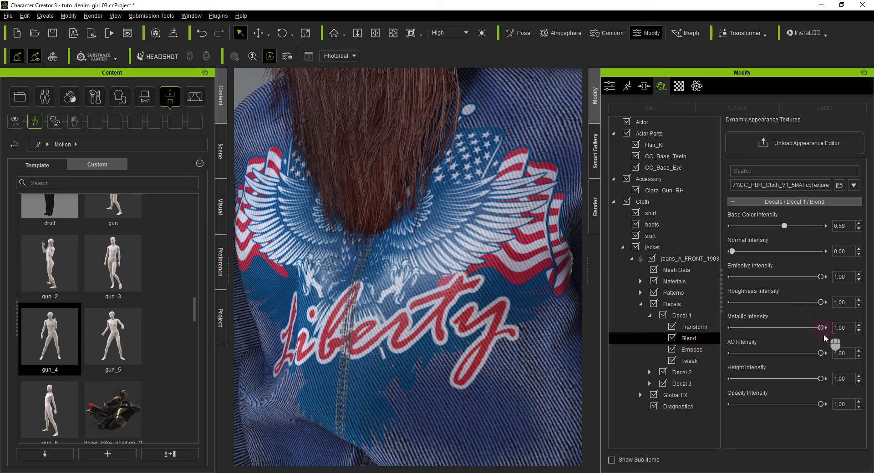
# - Set both the Metallic Intensity and the Roughness Intensity of Decal 1 to 0.00, comparing the roughness at full strength
pyautogui.moveTo(818, 328); pyautogui.dragTo(746, 327)
pyautogui.moveTo(821, 302); pyautogui.dragTo(672, 315)
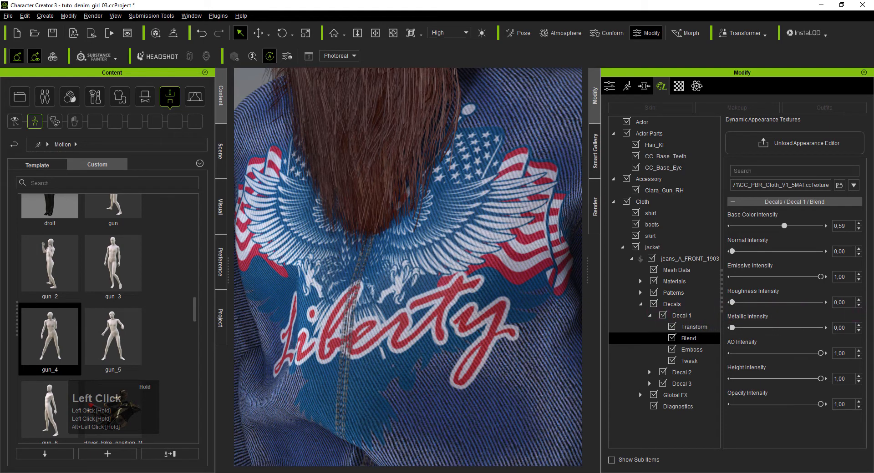
pyautogui.moveTo(739, 312); pyautogui.dragTo(822, 311)
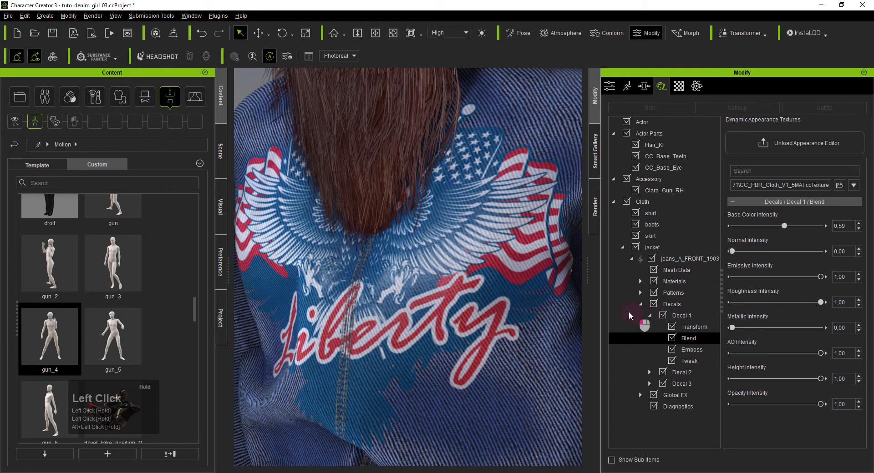
pyautogui.moveTo(629, 312); pyautogui.dragTo(622, 310)
# - List the scene's lights and make them all visible in the viewport
pyautogui.keyDown('alt'); pyautogui.moveTo(527, 325); pyautogui.dragTo(245, 213, button='right'); pyautogui.keyUp('alt')
pyautogui.scroll(-3, 404, 343)
pyautogui.click(219, 151)
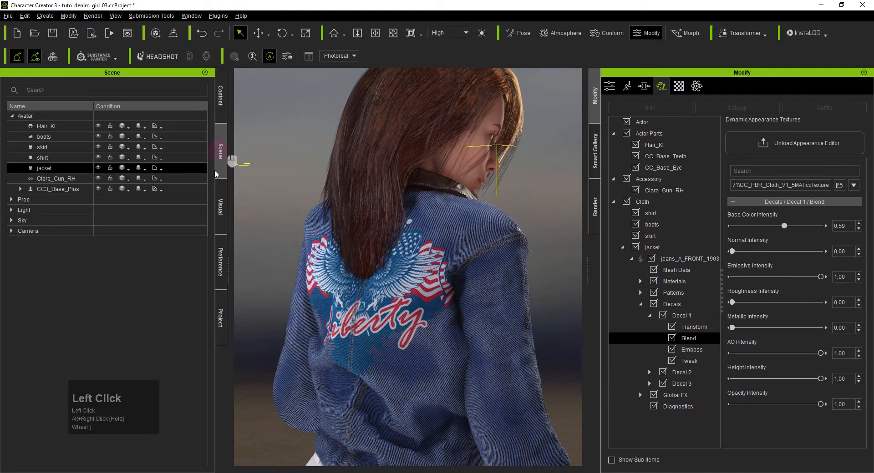
pyautogui.click(54, 209)
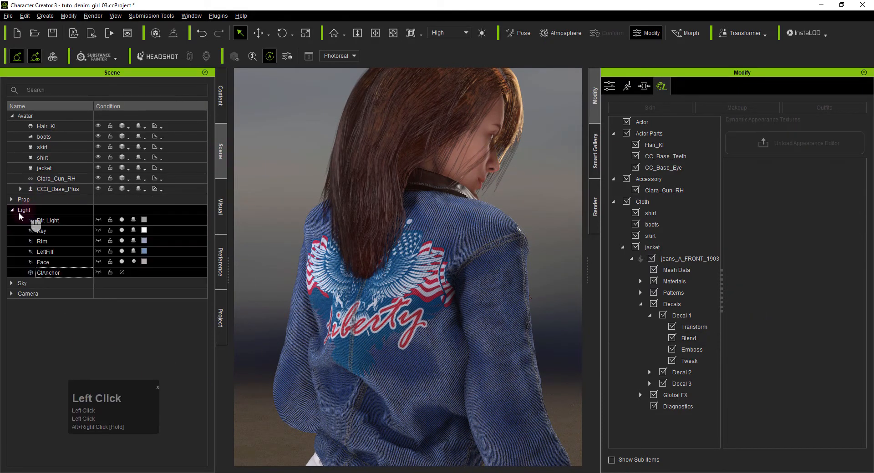
pyautogui.click(98, 220)
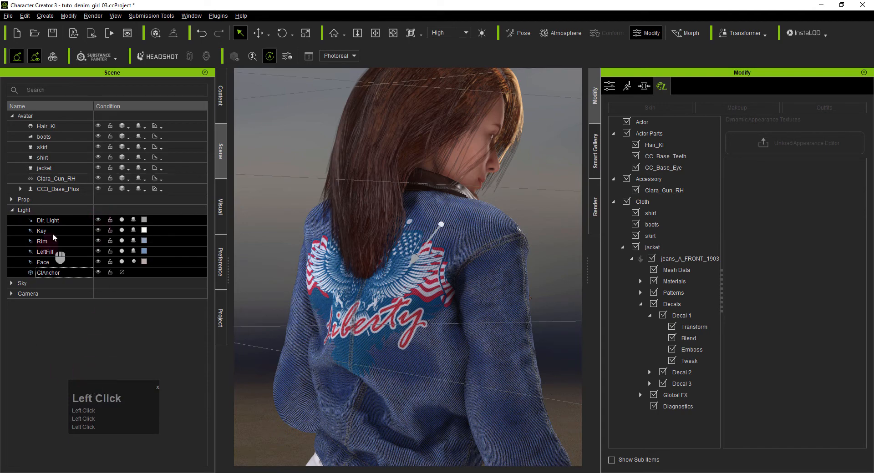
# - Rotate the Dir. Light, Key, Rim, LeftFill and Face lights together around the character, leaving out GIAnchor
pyautogui.click(62, 223)
pyautogui.keyDown('shift'); pyautogui.click(70, 271); pyautogui.keyUp('shift')
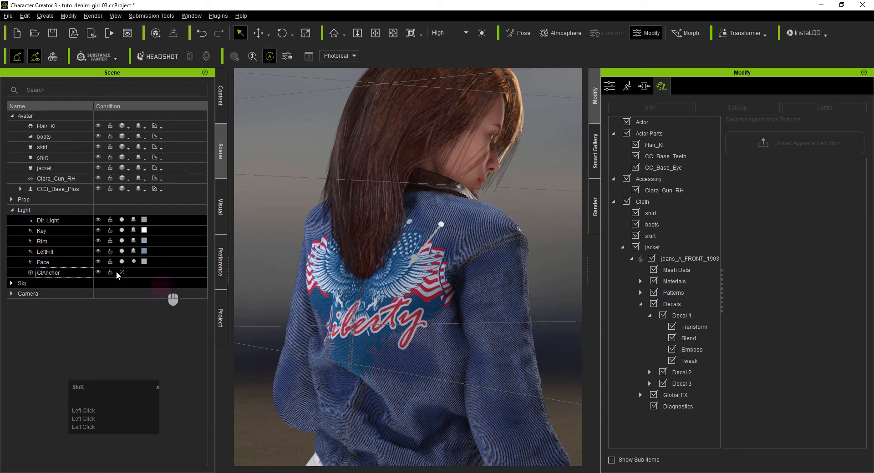
pyautogui.moveTo(70, 263); pyautogui.dragTo(77, 223)
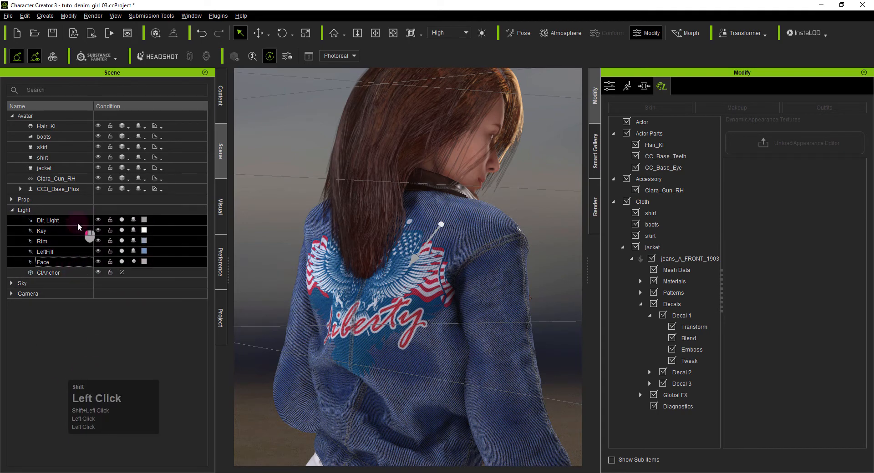
pyautogui.scroll(-2, 382, 233)
pyautogui.press('z')
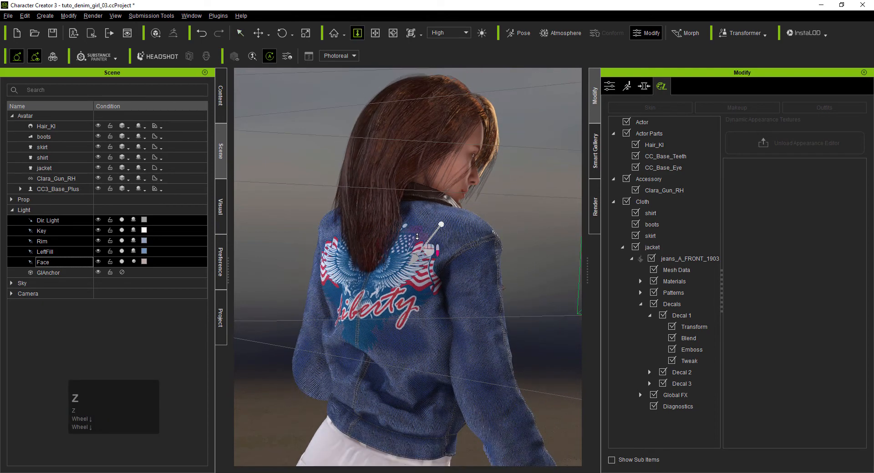
pyautogui.scroll(-5, 402, 276)
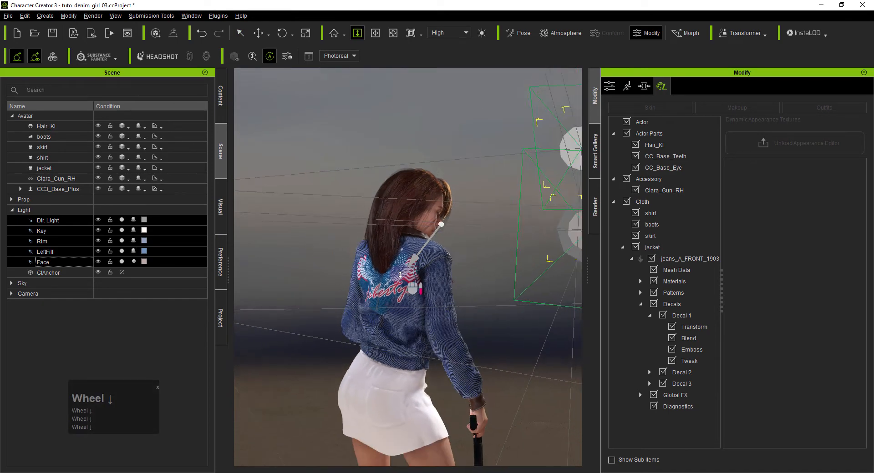
pyautogui.press('e')
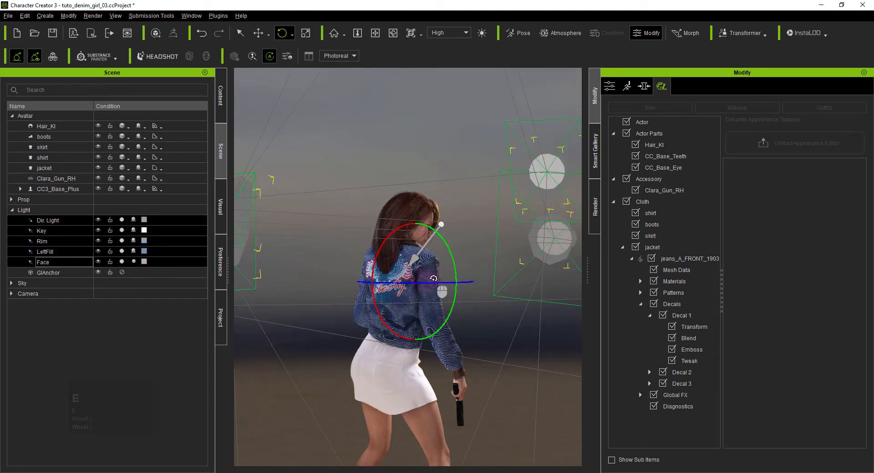
pyautogui.scroll(3, 390, 276)
pyautogui.scroll(5, 390, 276)
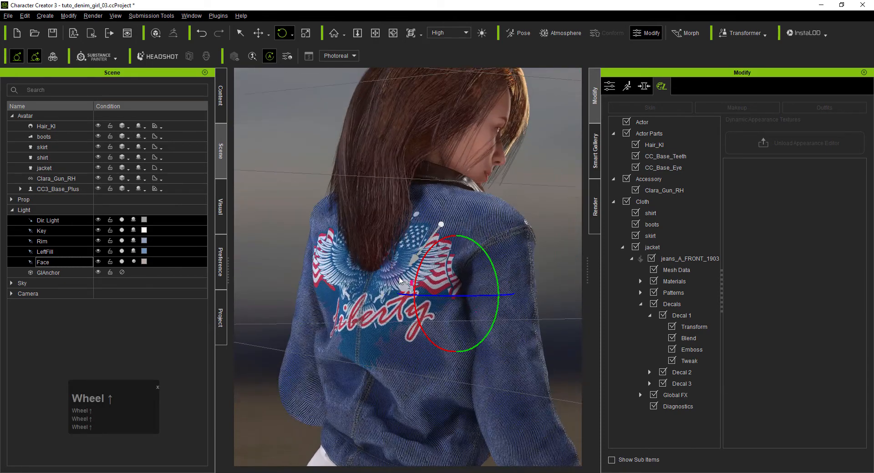
pyautogui.moveTo(452, 295)
pyautogui.mouseDown()
pyautogui.moveTo(506, 290)
pyautogui.moveTo(485, 300)
pyautogui.mouseUp()
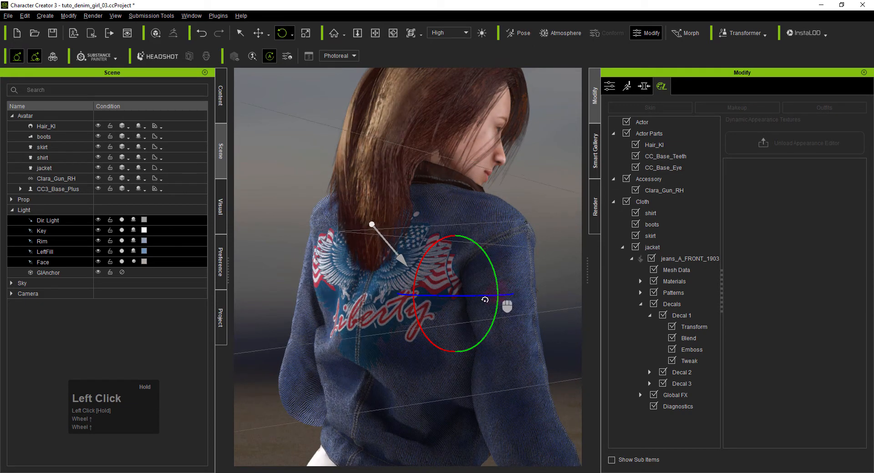
# - Hide the five selected lights in the viewport and check the jacket's back under the new lighting
pyautogui.click(101, 223)
pyautogui.keyDown('alt'); pyautogui.moveTo(326, 319); pyautogui.dragTo(389, 303, button='right'); pyautogui.keyUp('alt')
pyautogui.scroll(-5, 388, 302)
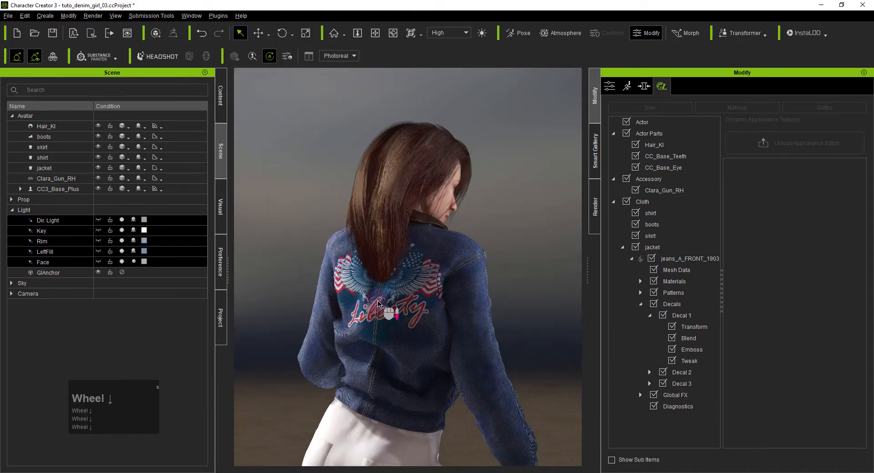
pyautogui.keyDown('alt'); pyautogui.moveTo(470, 359); pyautogui.dragTo(434, 352, button='right'); pyautogui.keyUp('alt')
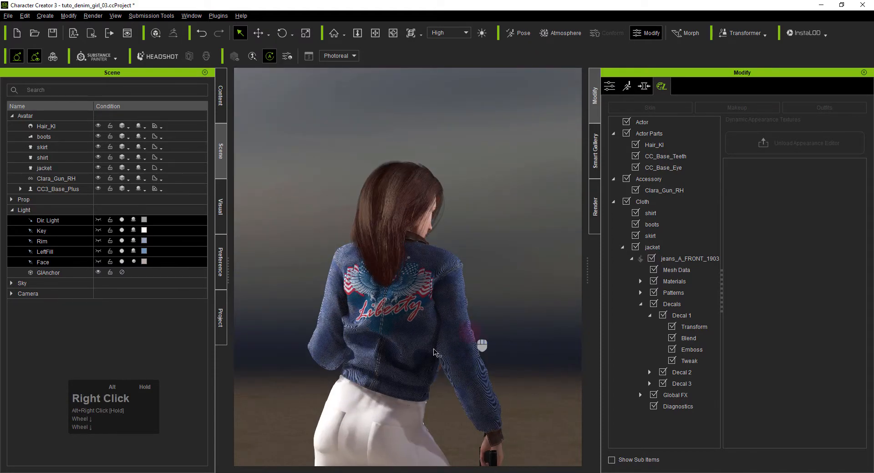
# - Reopen the Blend settings of the jacket's Decal 1, reduce its Base Color Intensity to 0.48 and inspect the eagle logo
pyautogui.click(692, 326)
pyautogui.click(689, 338)
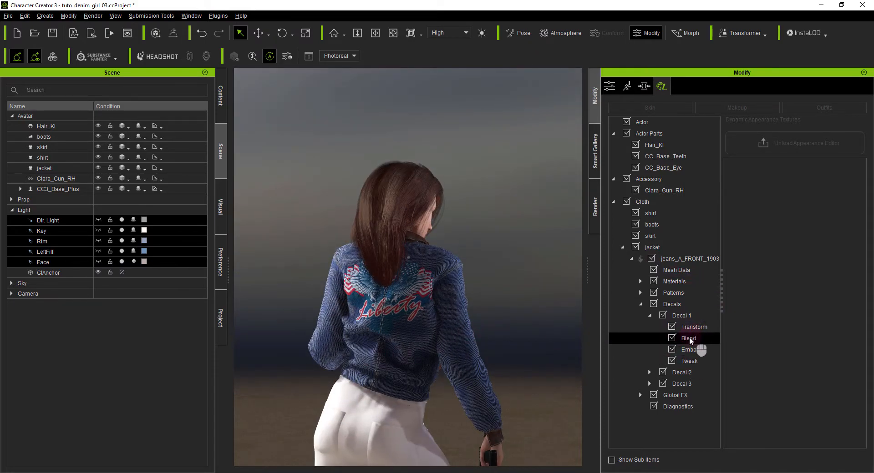
pyautogui.scroll(3, 787, 239)
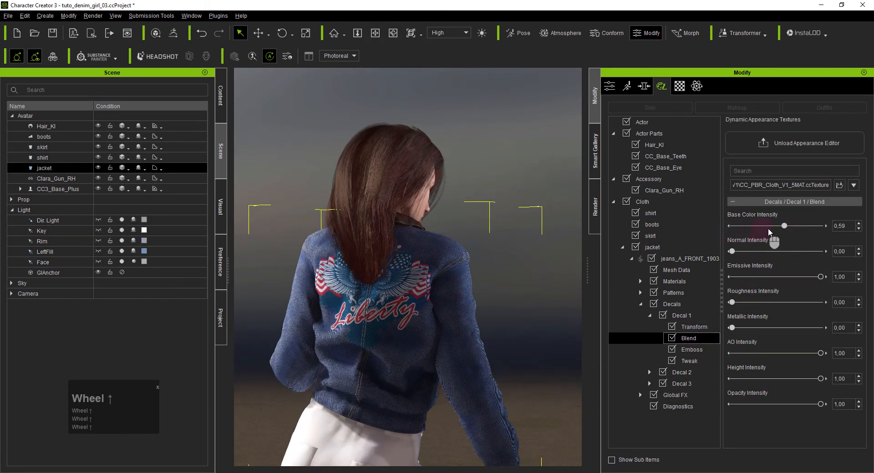
pyautogui.click(781, 230)
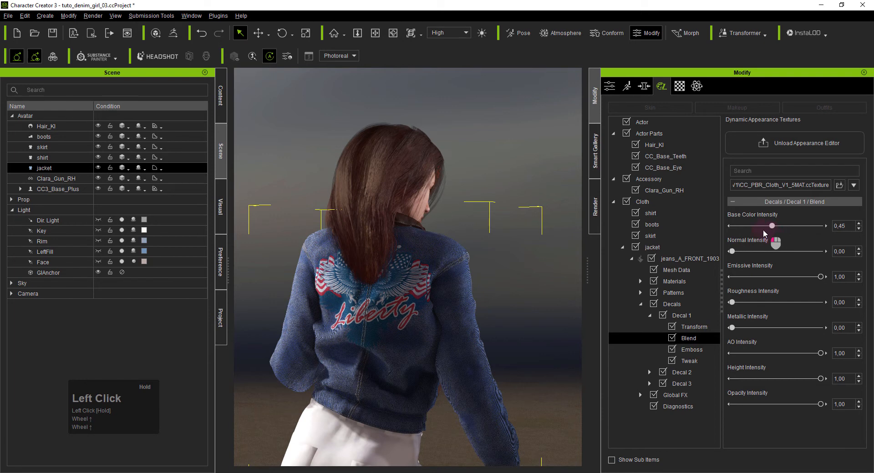
pyautogui.moveTo(733, 235); pyautogui.dragTo(756, 231)
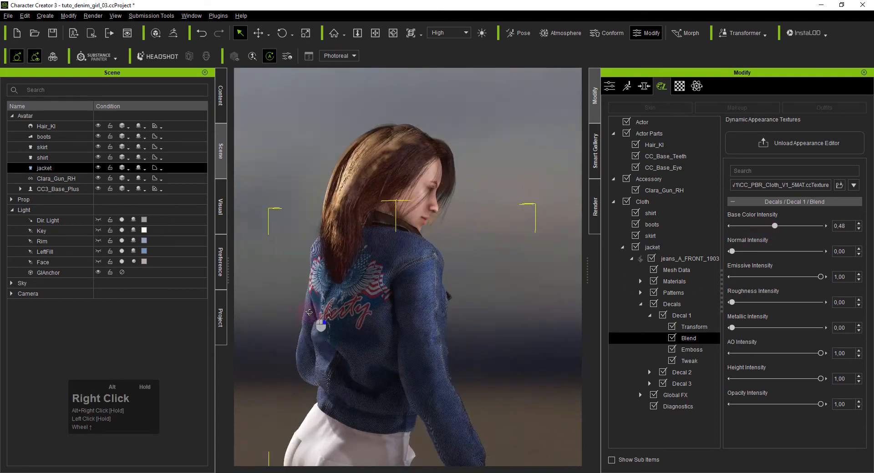
pyautogui.scroll(4, 364, 314)
pyautogui.scroll(3, 354, 305)
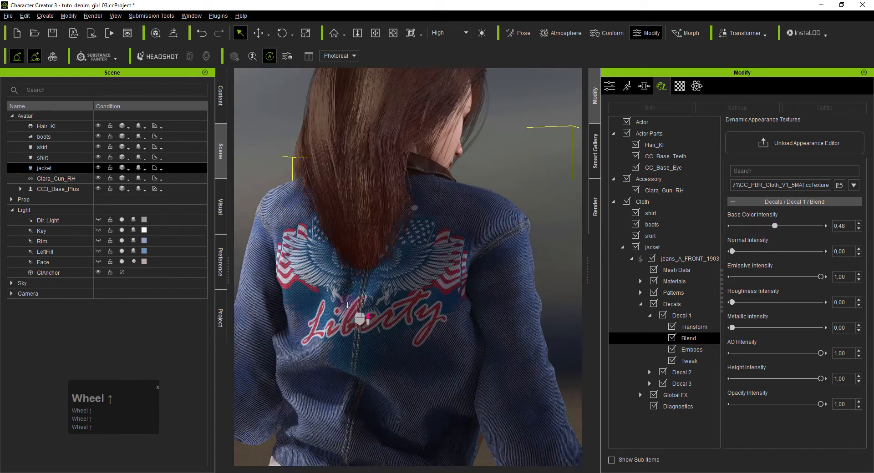
pyautogui.keyDown('alt'); pyautogui.moveTo(373, 373); pyautogui.dragTo(457, 323, button='right'); pyautogui.keyUp('alt')
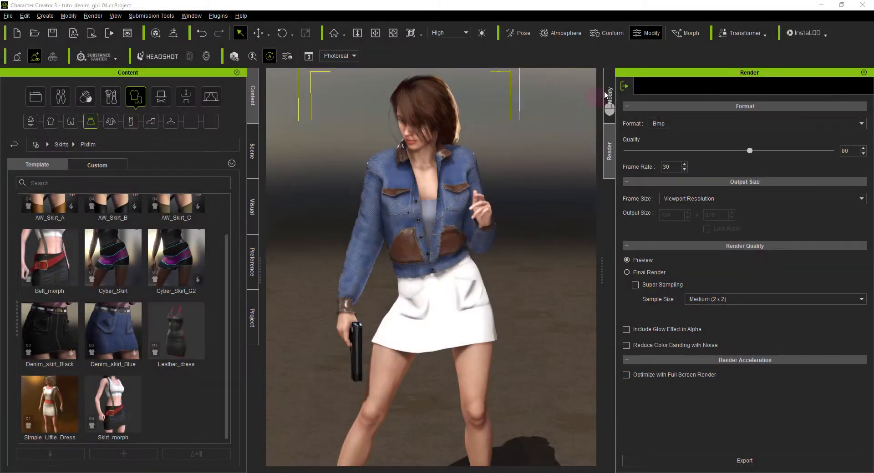
# - Dress the character in Denim_skirt_Blue and activate the Appearance Editor for the skirt's outfit textures
pyautogui.click(608, 96)
pyautogui.doubleClick(113, 331)
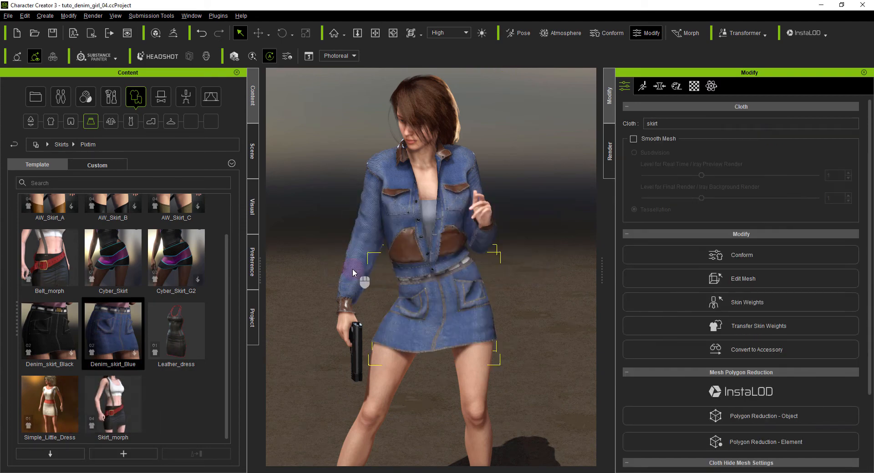
pyautogui.click(677, 86)
pyautogui.click(826, 107)
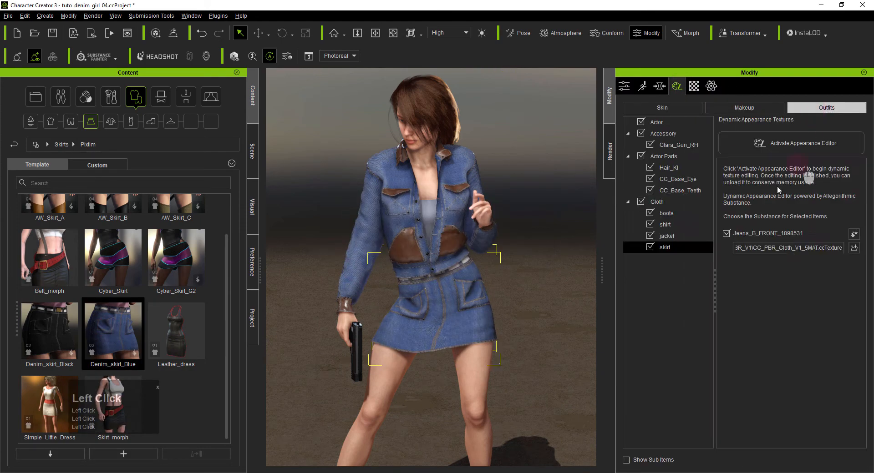
pyautogui.click(778, 143)
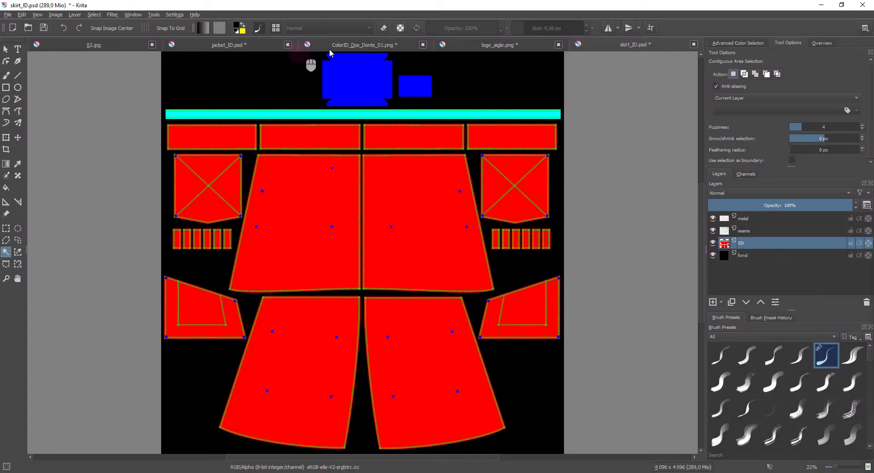
# - In Krita, fill the fond layer of skirt_ID.psd with the yellow sampled from ColorID_Dos_Donts_01.png
pyautogui.click(379, 45)
pyautogui.click(6, 189)
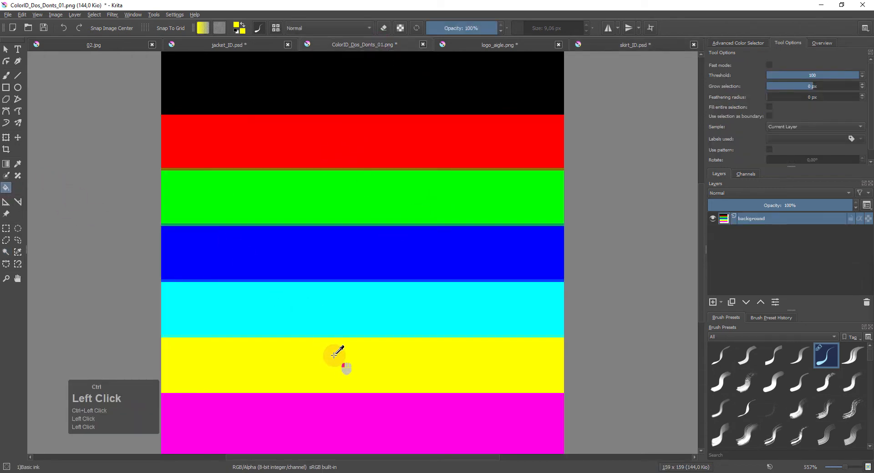
pyautogui.click(599, 42)
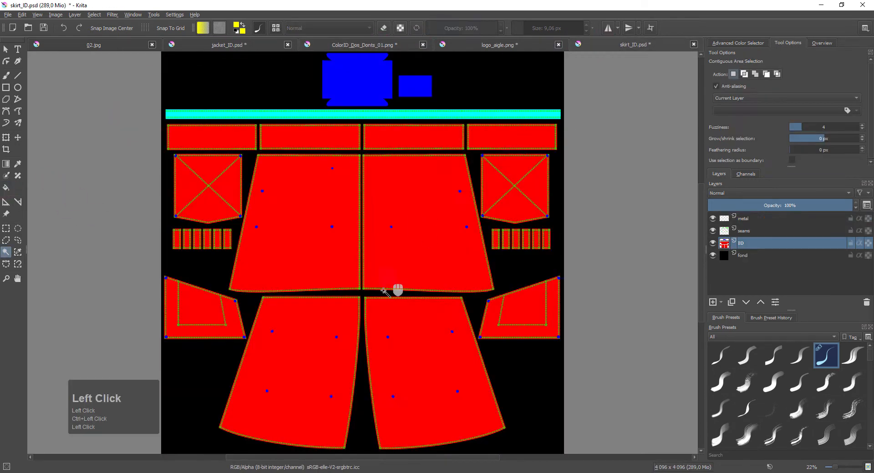
pyautogui.click(749, 256)
pyautogui.click(500, 388)
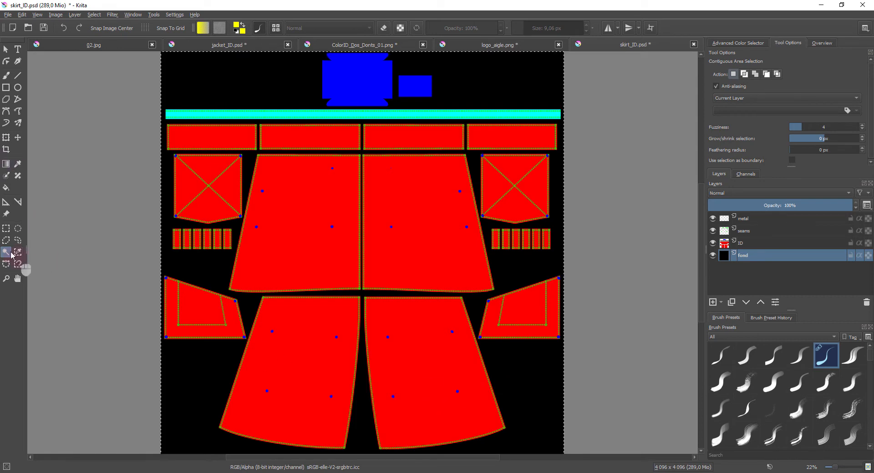
pyautogui.click(5, 187)
pyautogui.click(535, 378)
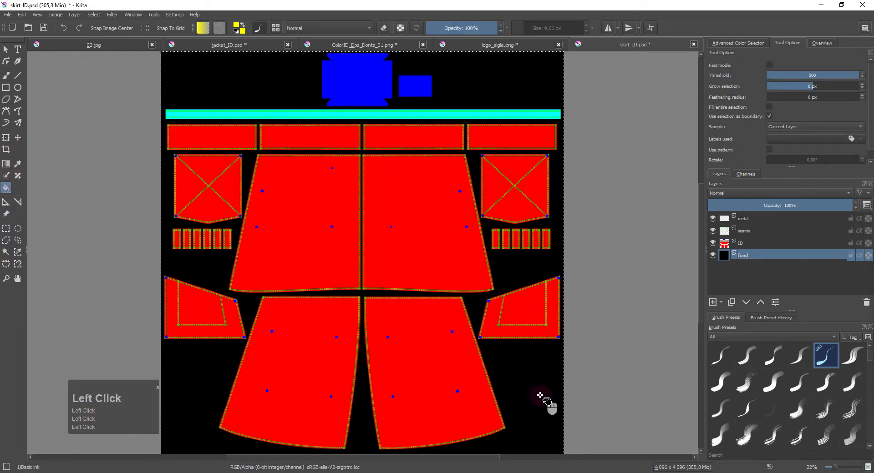
# - Add a paint layer above the ID layer of skirt_ID.psd and sample black from ColorID_Dos_Donts_01.png
pyautogui.keyDown('ctrl'); pyautogui.click(724, 245); pyautogui.keyUp('ctrl')
pyautogui.click(712, 302)
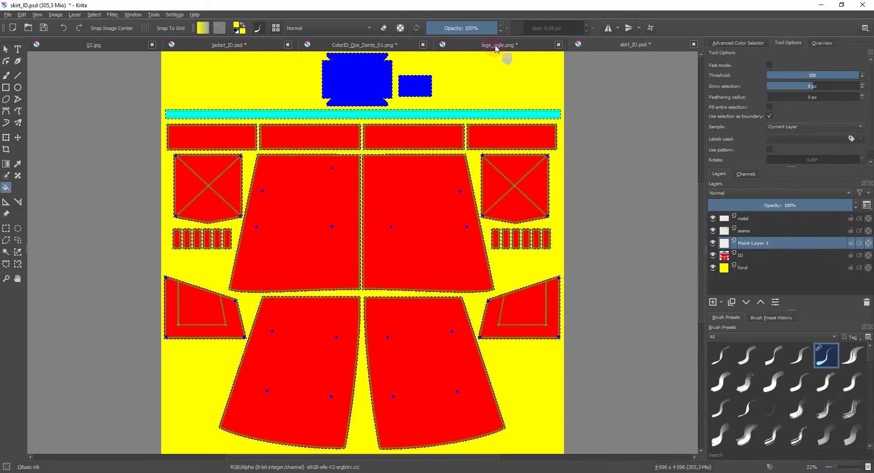
pyautogui.click(362, 45)
pyautogui.keyDown('ctrl'); pyautogui.click(396, 303); pyautogui.keyUp('ctrl')
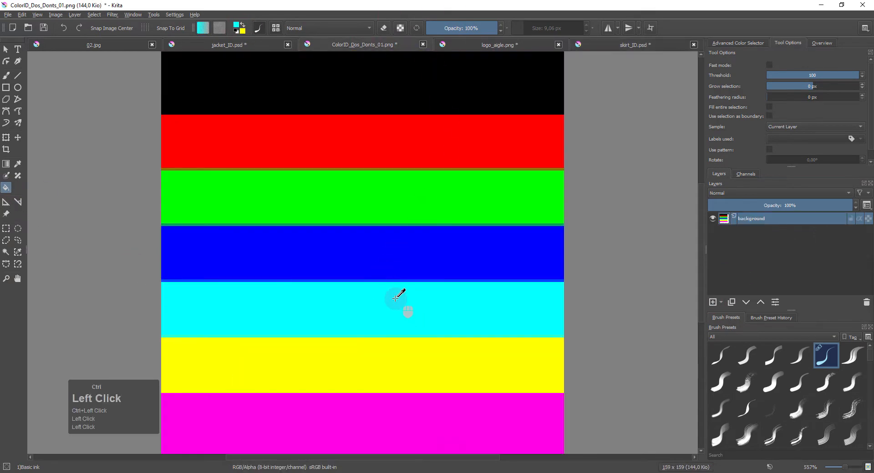
pyautogui.keyDown('ctrl'); pyautogui.click(407, 83); pyautogui.keyUp('ctrl')
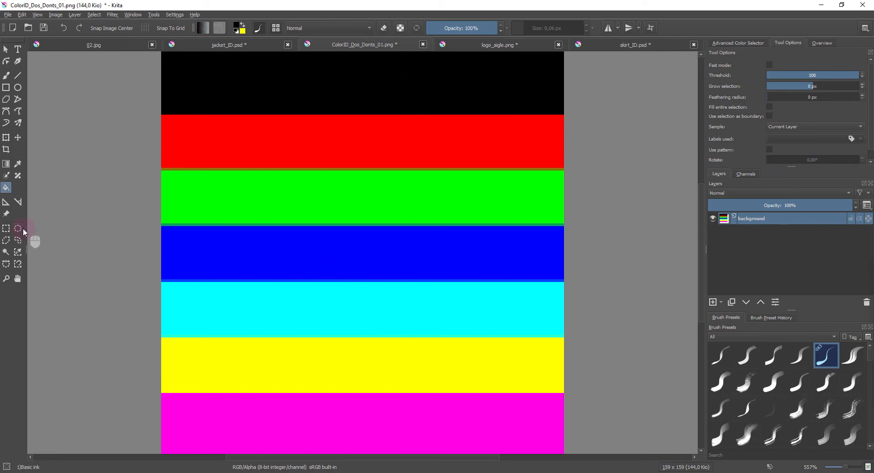
# - Fill the four pocket pieces of skirt_ID.psd with the sampled black on the new paint layer
pyautogui.click(496, 44)
pyautogui.click(596, 45)
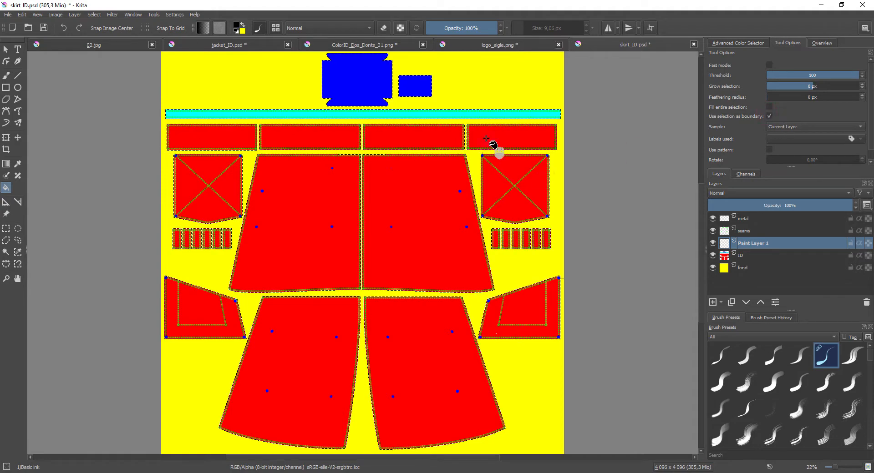
pyautogui.click(508, 165)
pyautogui.click(209, 171)
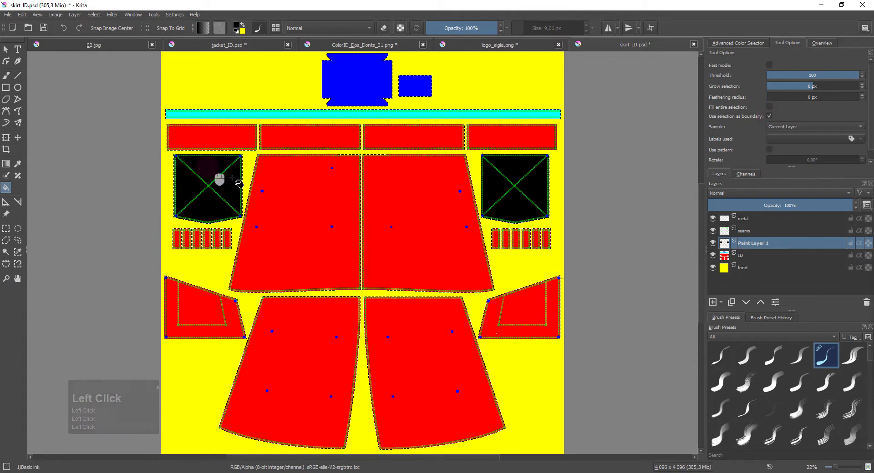
pyautogui.click(199, 308)
pyautogui.click(528, 307)
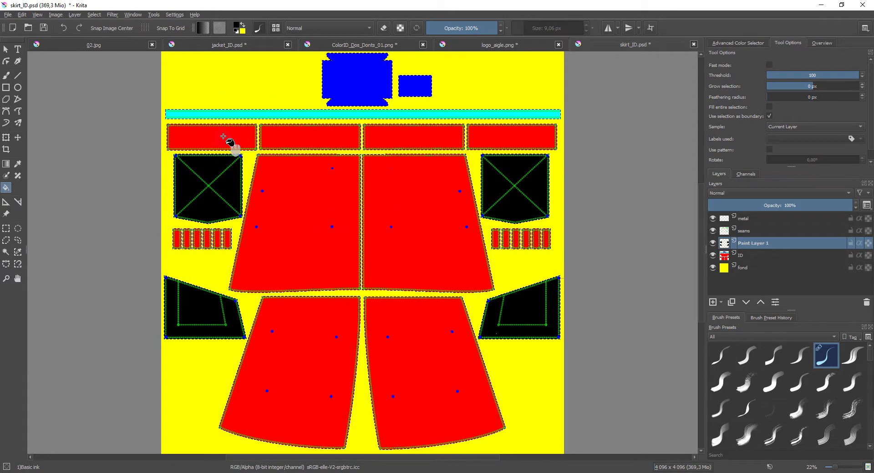
# - Try to export the skirt color map as a PNG, replacing the existing skirt_ID.png in the Tuto folder
pyautogui.click(7, 16)
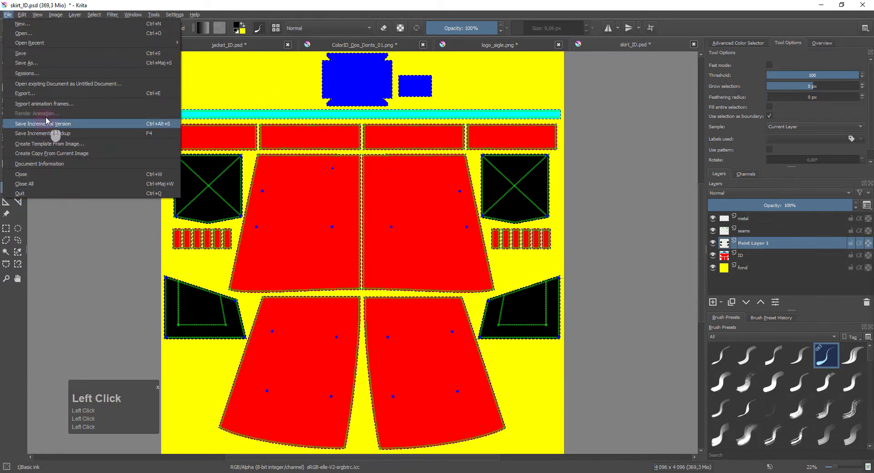
pyautogui.click(50, 119)
pyautogui.doubleClick(451, 123)
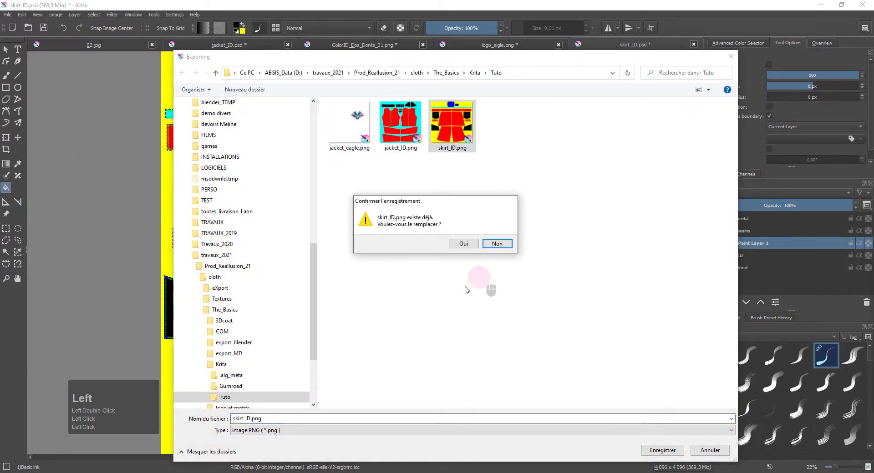
pyautogui.click(463, 244)
pyautogui.click(556, 364)
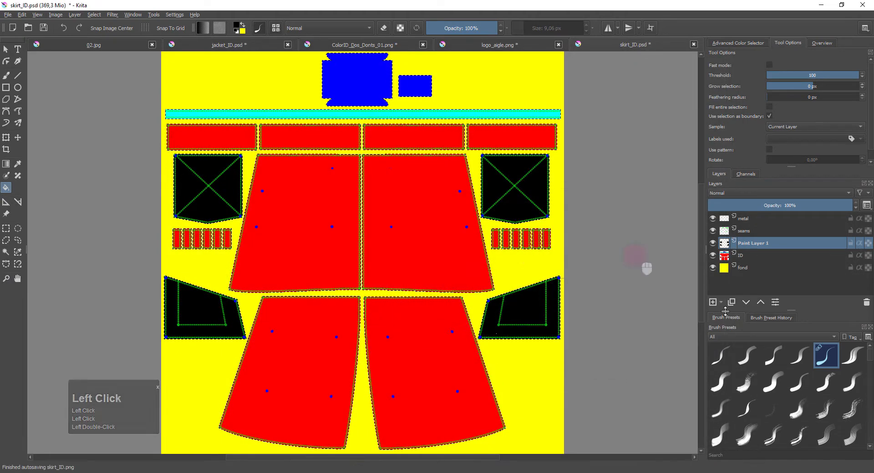
pyautogui.click(497, 319)
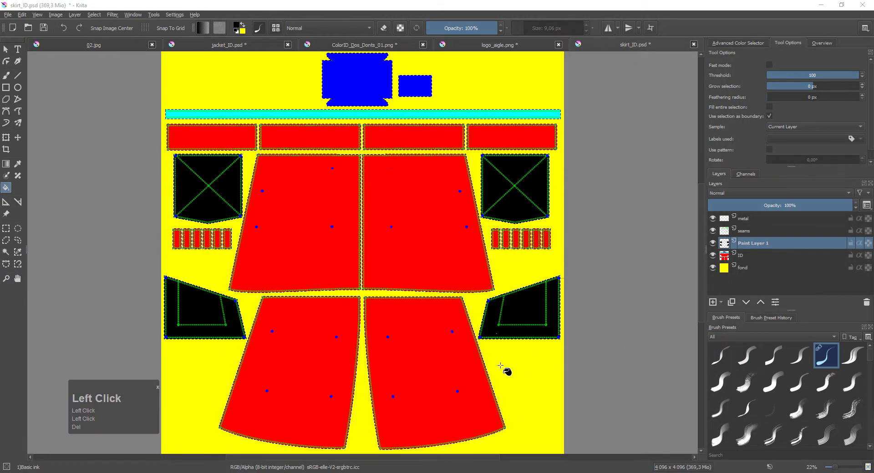
# - Export the skirt color map as skirt_ID.png in the Tuto folder, keeping the offered PNG options
pyautogui.click(8, 15)
pyautogui.click(23, 93)
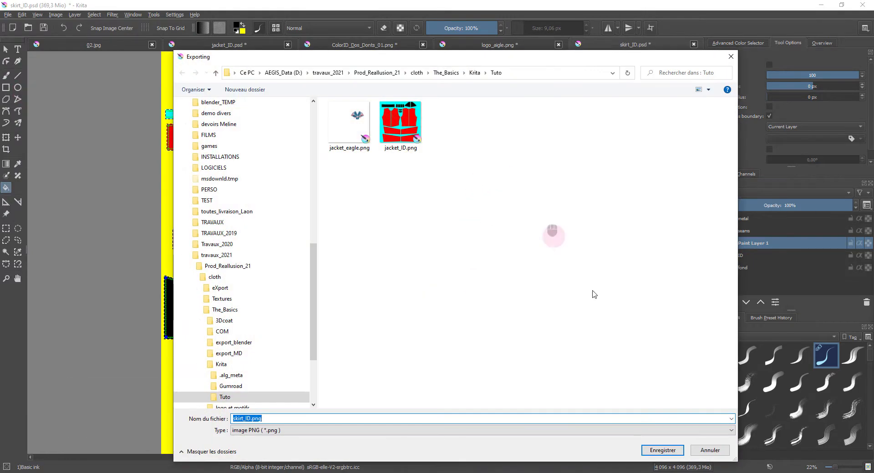
pyautogui.click(673, 450)
pyautogui.click(556, 365)
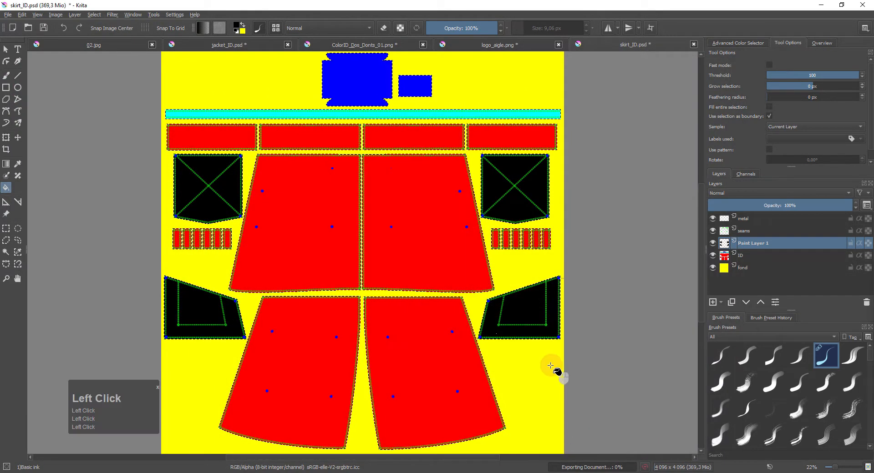
# - Switch to Character Creator and load the exported skirt_ID.png as the Color ID map in the skirt's Mesh Data
pyautogui.click(821, 9)
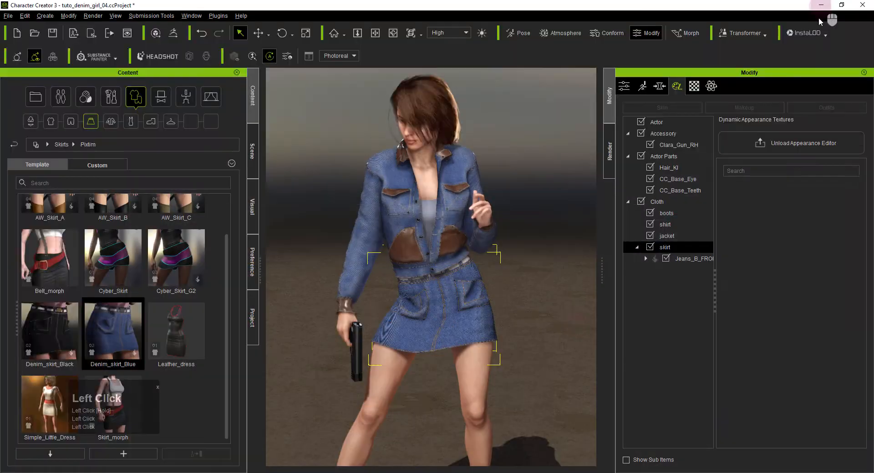
pyautogui.click(686, 260)
pyautogui.click(695, 282)
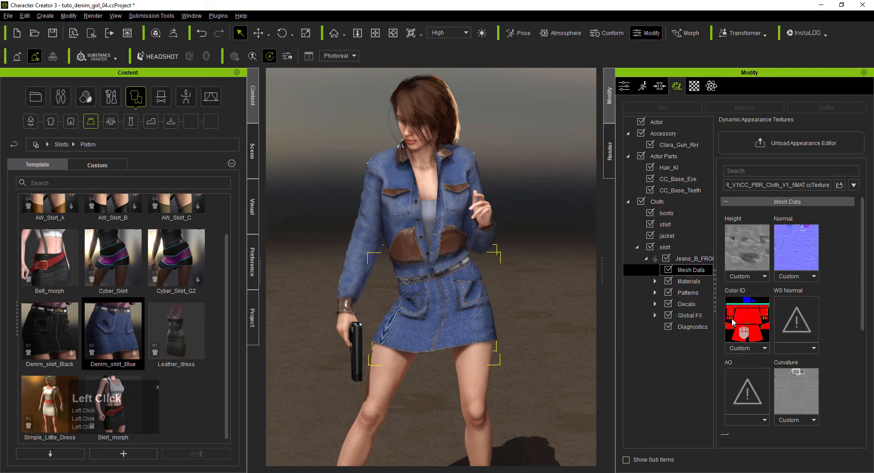
pyautogui.click(742, 330)
pyautogui.doubleClick(575, 91)
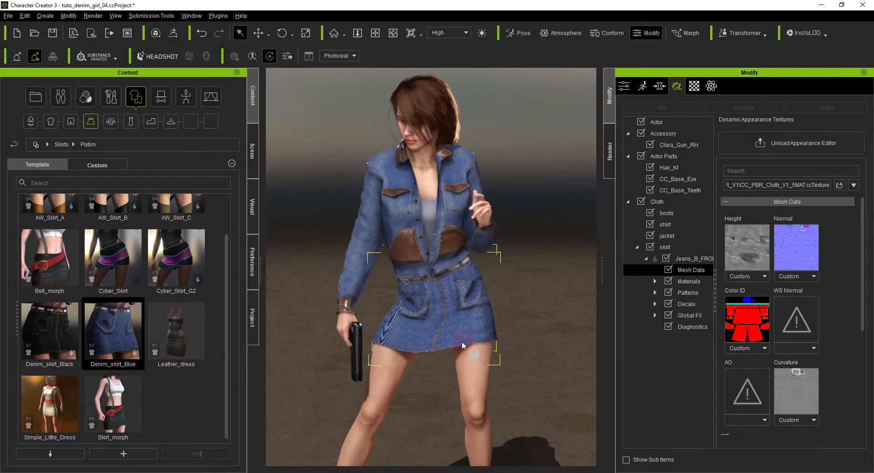
# - Set the Material Type of the skirt's Base material to Embed - Leather and check the pockets
pyautogui.keyDown('alt'); pyautogui.moveTo(446, 321); pyautogui.dragTo(434, 309, button='right'); pyautogui.keyUp('alt')
pyautogui.click(688, 282)
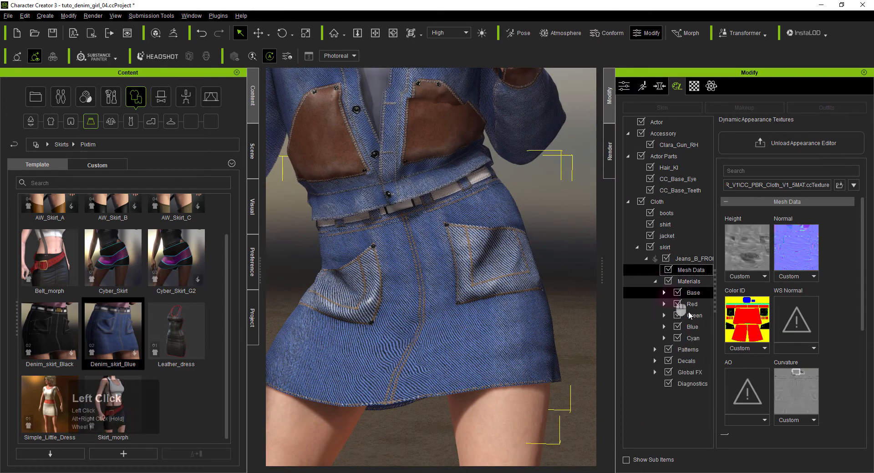
pyautogui.click(672, 294)
pyautogui.click(752, 264)
pyautogui.click(757, 239)
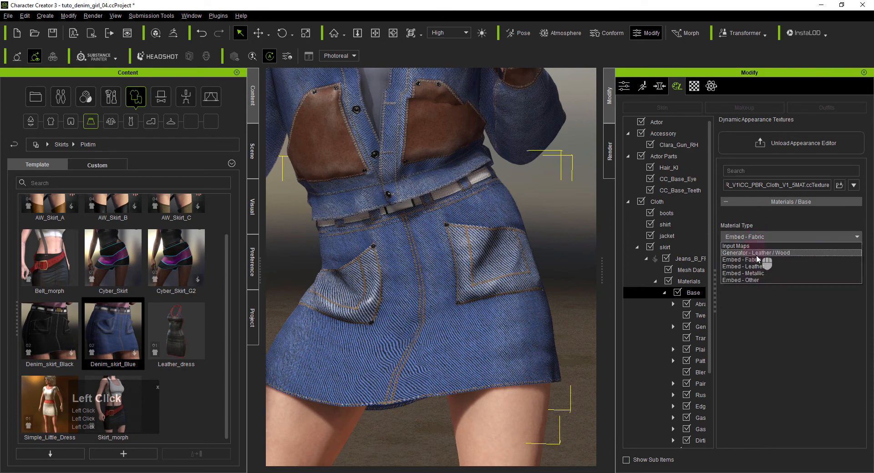
pyautogui.click(776, 266)
pyautogui.keyDown('alt'); pyautogui.moveTo(523, 271); pyautogui.dragTo(405, 283, button='right'); pyautogui.keyUp('alt')
# - Enable Abrasion on the skirt's Base material with Spread 0.23, Sharpness 0.65 and Area 0.59
pyautogui.click(690, 305)
pyautogui.click(723, 225)
pyautogui.keyDown('alt'); pyautogui.moveTo(405, 283); pyautogui.dragTo(443, 265); pyautogui.keyUp('alt')
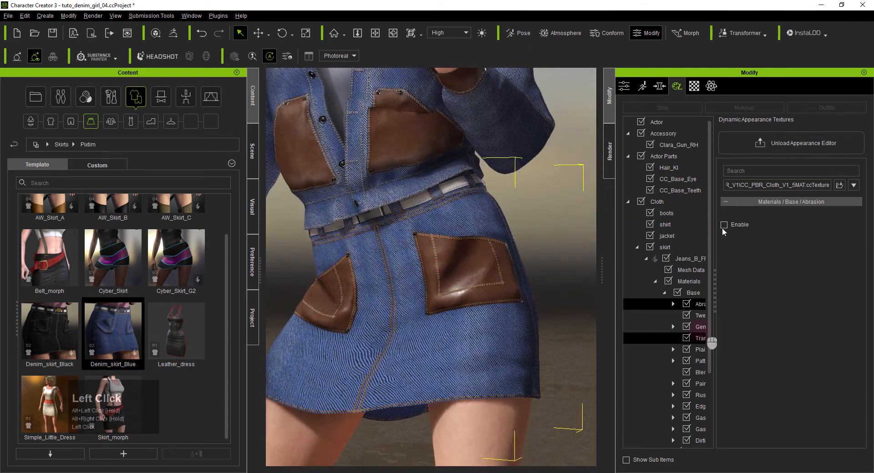
pyautogui.click(724, 226)
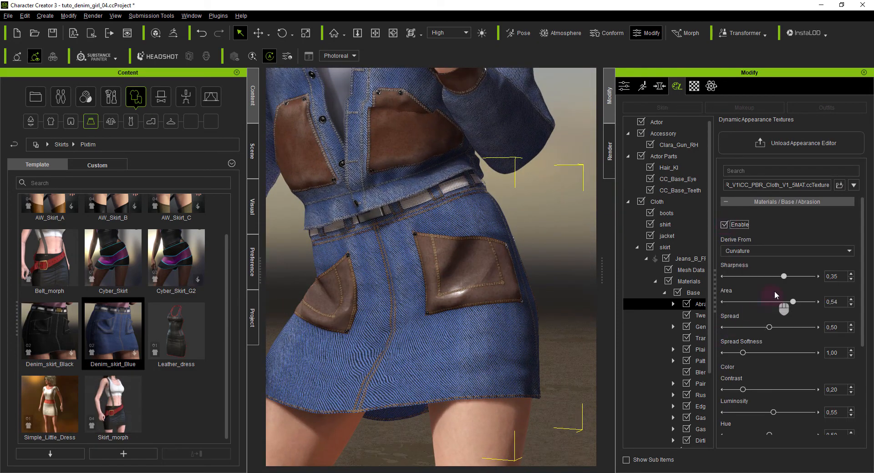
pyautogui.moveTo(768, 328); pyautogui.dragTo(745, 329)
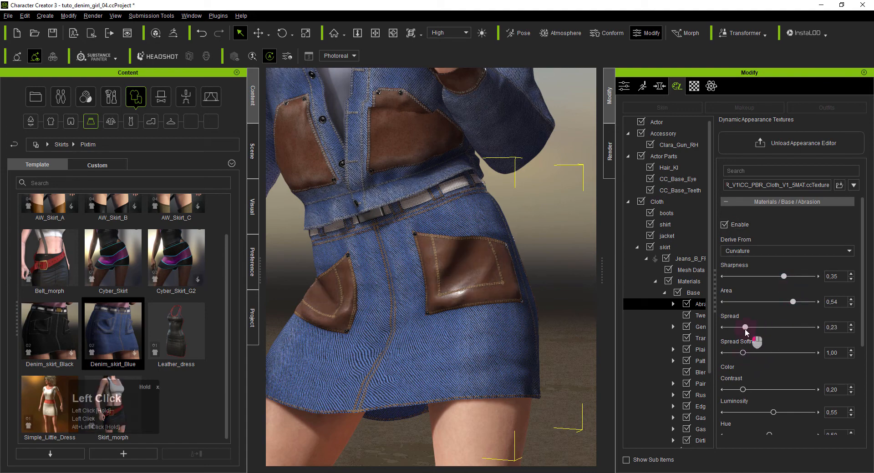
pyautogui.moveTo(783, 276); pyautogui.dragTo(778, 306)
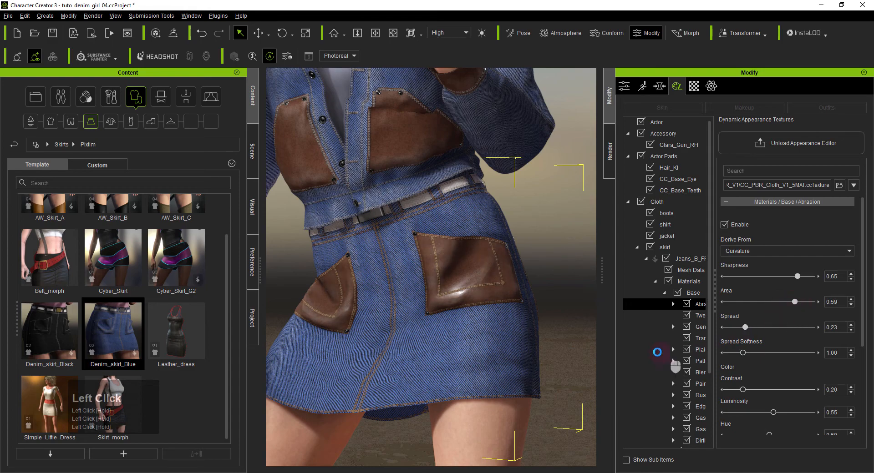
# - Replace the character's white shoes with Ankle Boots B from the shoes library
pyautogui.scroll(-3, 542, 287)
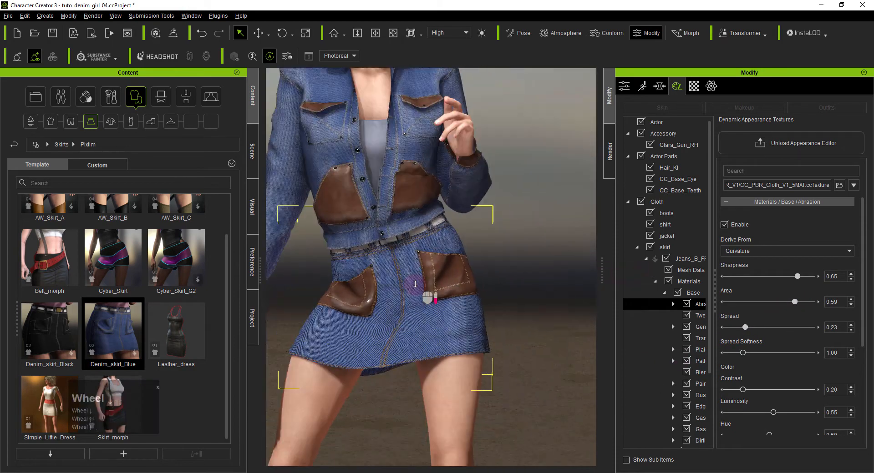
pyautogui.moveTo(415, 284); pyautogui.dragTo(541, 273, button='right')
pyautogui.keyDown('alt'); pyautogui.scroll(-3, 523, 282); pyautogui.keyUp('alt')
pyautogui.keyDown('alt'); pyautogui.moveTo(469, 303); pyautogui.dragTo(461, 281); pyautogui.keyUp('alt')
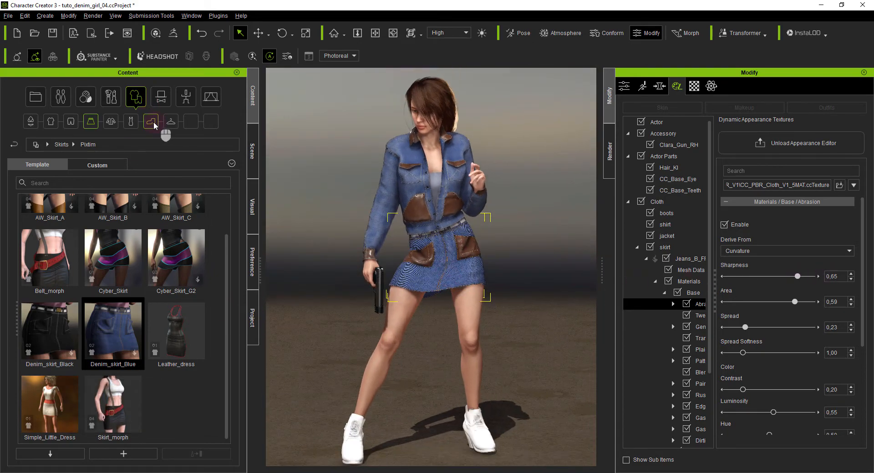
pyautogui.click(151, 121)
pyautogui.scroll(-3, 203, 293)
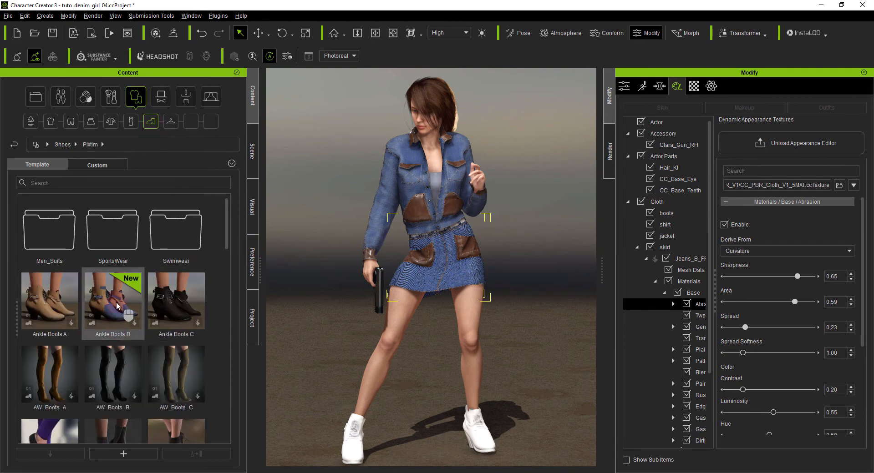
pyautogui.moveTo(117, 306); pyautogui.dragTo(520, 369)
pyautogui.click(361, 269)
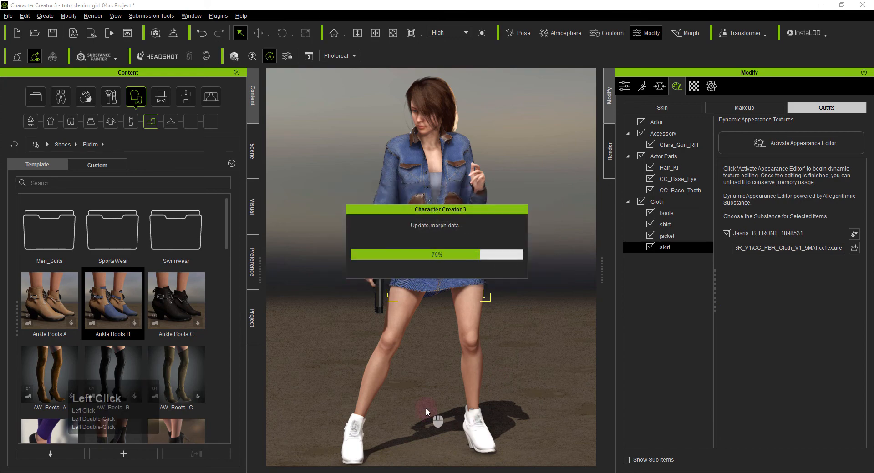
# - Examine the complete denim outfit with the ankle boots from several angles and clear the selection
pyautogui.keyDown('alt'); pyautogui.moveTo(519, 355); pyautogui.dragTo(424, 395, button='right'); pyautogui.keyUp('alt')
pyautogui.keyDown('alt'); pyautogui.moveTo(424, 395); pyautogui.dragTo(418, 395); pyautogui.keyUp('alt')
pyautogui.keyDown('alt'); pyautogui.moveTo(417, 394); pyautogui.dragTo(262, 367, button='right'); pyautogui.keyUp('alt')
pyautogui.moveTo(420, 338)
pyautogui.keyDown('alt'); pyautogui.mouseDown(button='right')
pyautogui.moveTo(388, 343)
pyautogui.moveTo(410, 329)
pyautogui.mouseUp(button='right'); pyautogui.keyUp('alt')
pyautogui.keyDown('alt'); pyautogui.moveTo(437, 324); pyautogui.dragTo(444, 331); pyautogui.keyUp('alt')
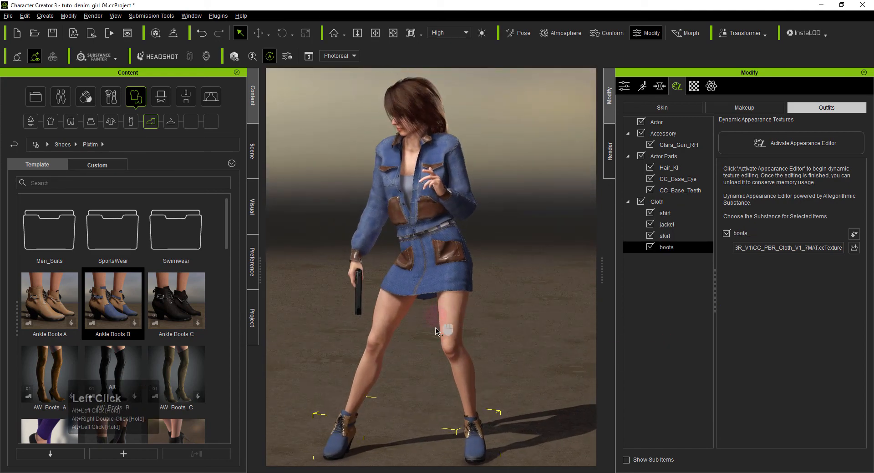
pyautogui.keyDown('alt'); pyautogui.moveTo(444, 331); pyautogui.dragTo(443, 306, button='right'); pyautogui.keyUp('alt')
pyautogui.click(534, 276)
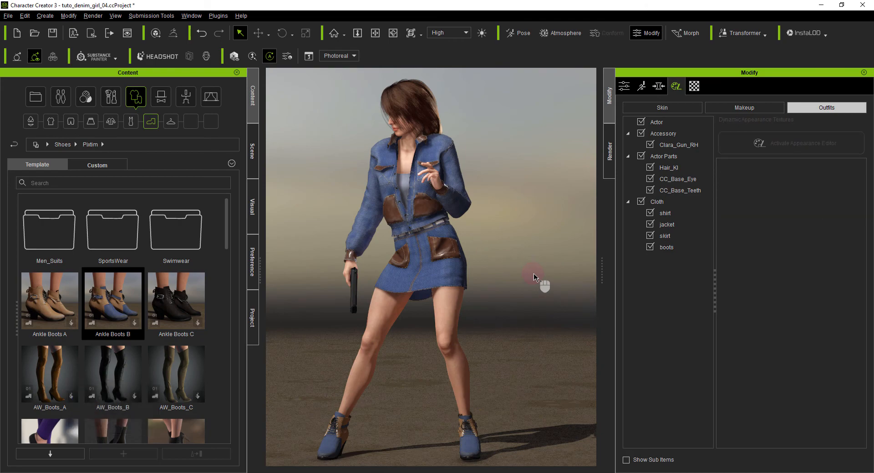